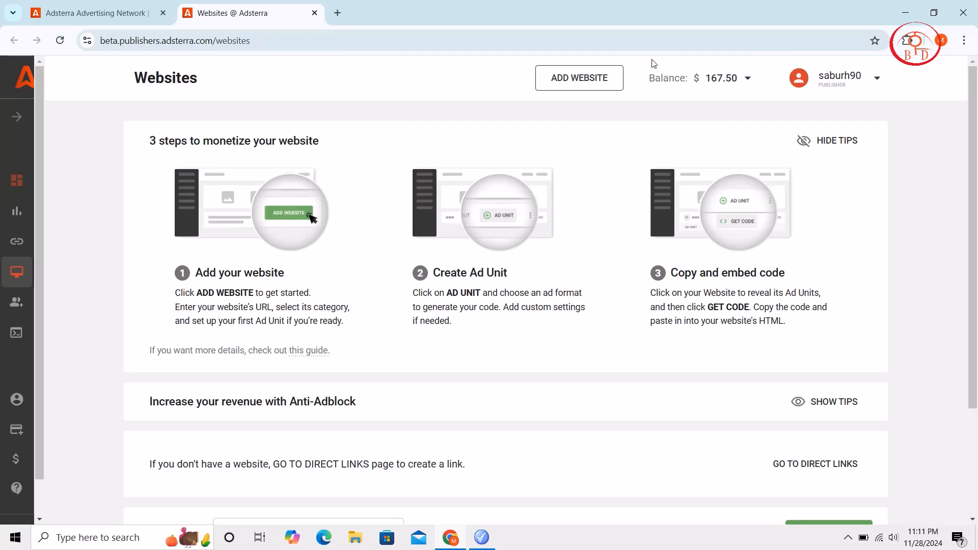
# Search Google for "blogger" in a new browser tab and open the Blogger.com site
pyautogui.click(336, 13)
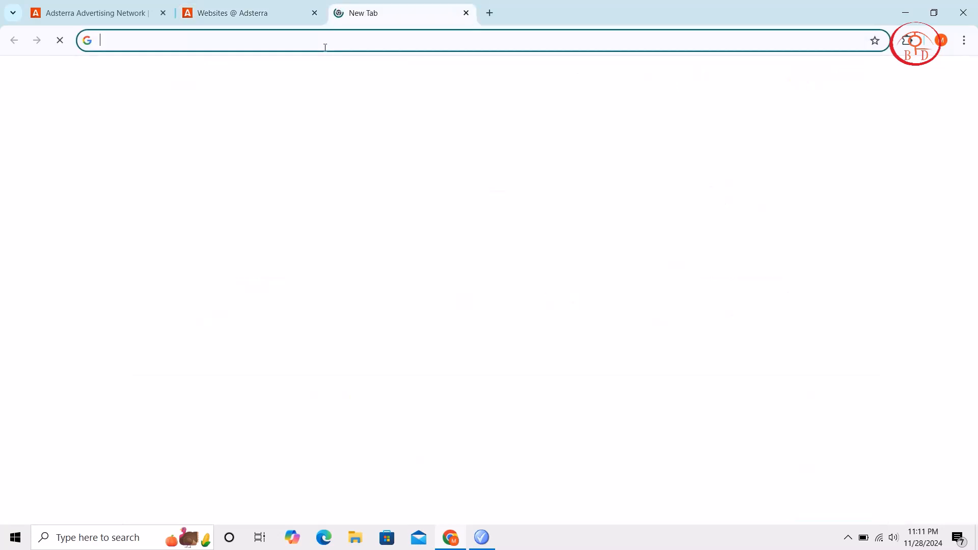
pyautogui.click(325, 42)
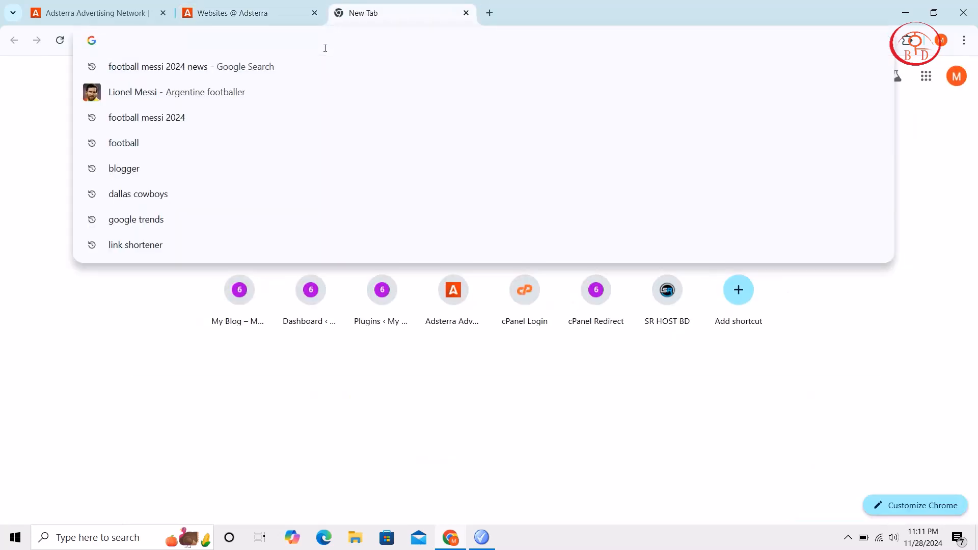
pyautogui.write('blogger')
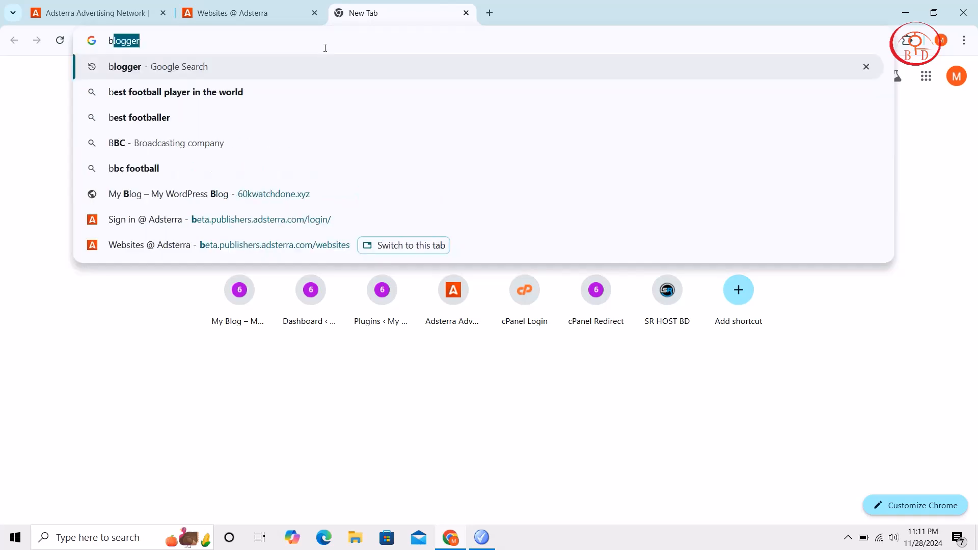
pyautogui.press('Return')
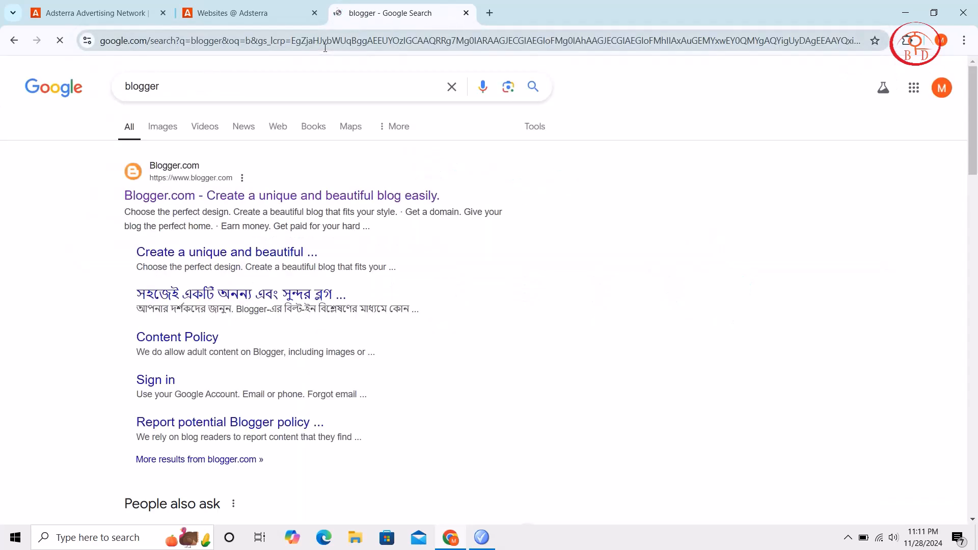
pyautogui.click(201, 198)
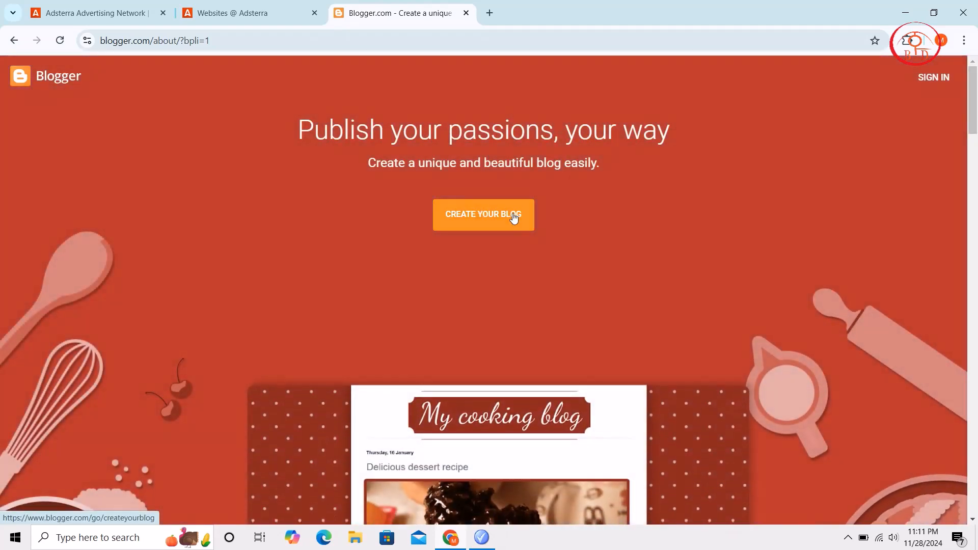
# Start creating a blog and sign in with the listed Google account, entering the account password
pyautogui.click(514, 216)
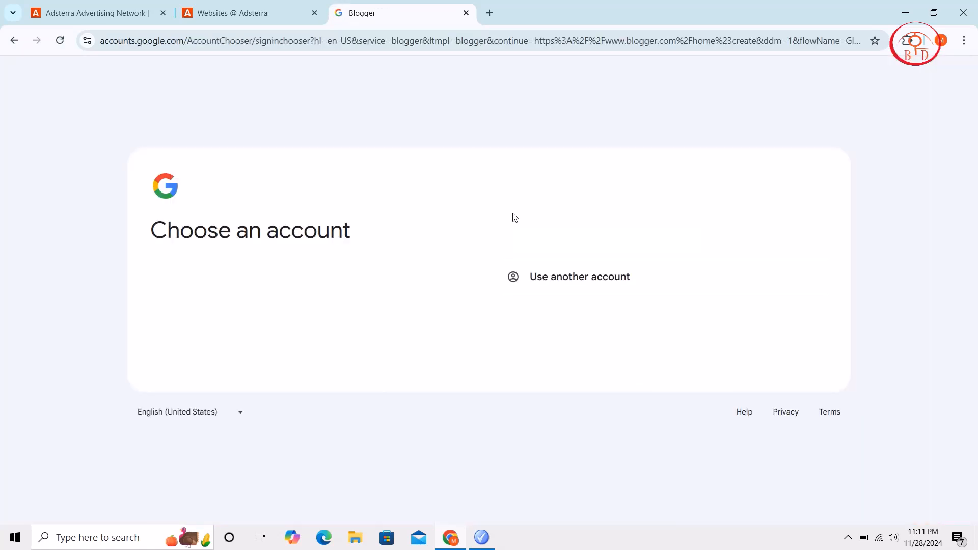
pyautogui.click(700, 238)
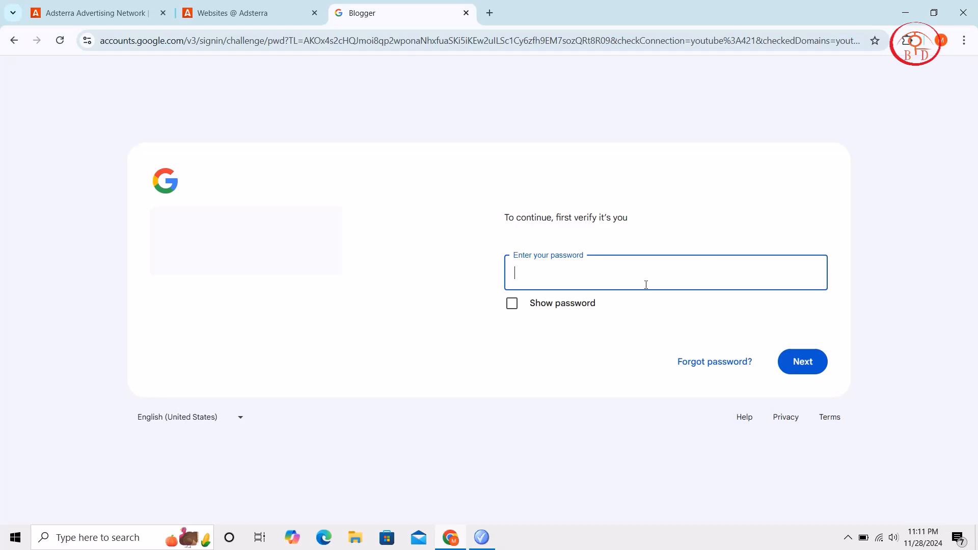
pyautogui.hotkey('ctrl', 'v')
pyautogui.click(803, 368)
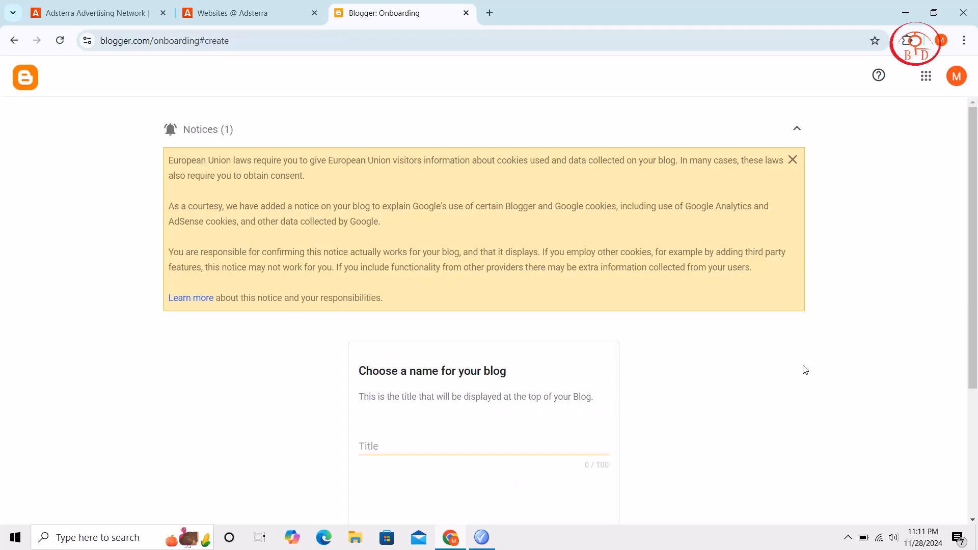
# Title the new blog "topfreelancerbdtest" and continue to the blog address
pyautogui.scroll(-1, 804, 369)
pyautogui.click(472, 392)
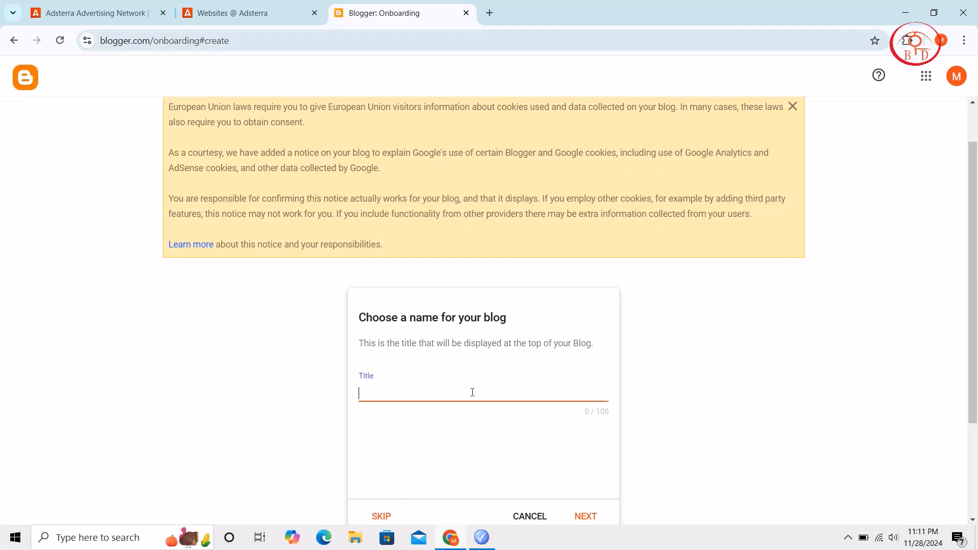
pyautogui.write('topfreelancerbd')
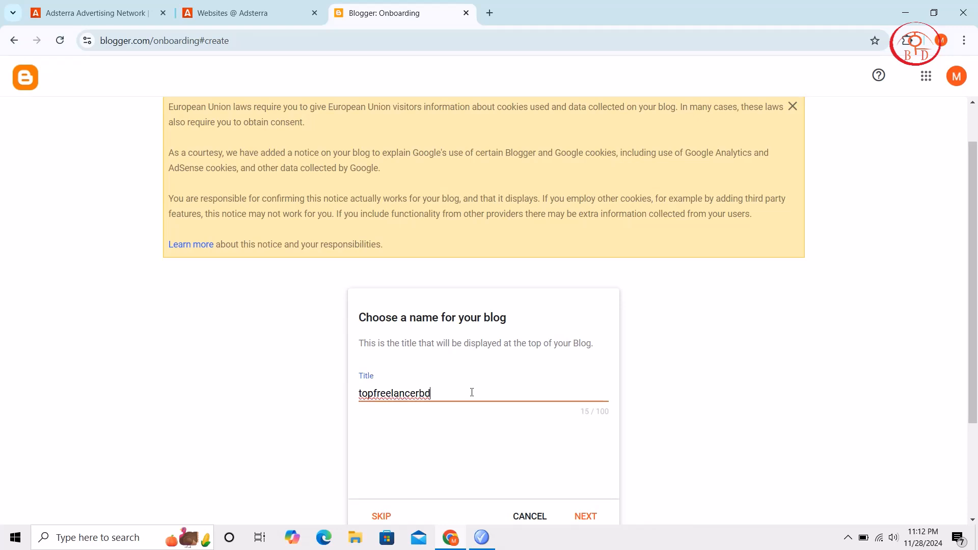
pyautogui.write('test')
pyautogui.scroll(-3, 472, 349)
pyautogui.click(585, 377)
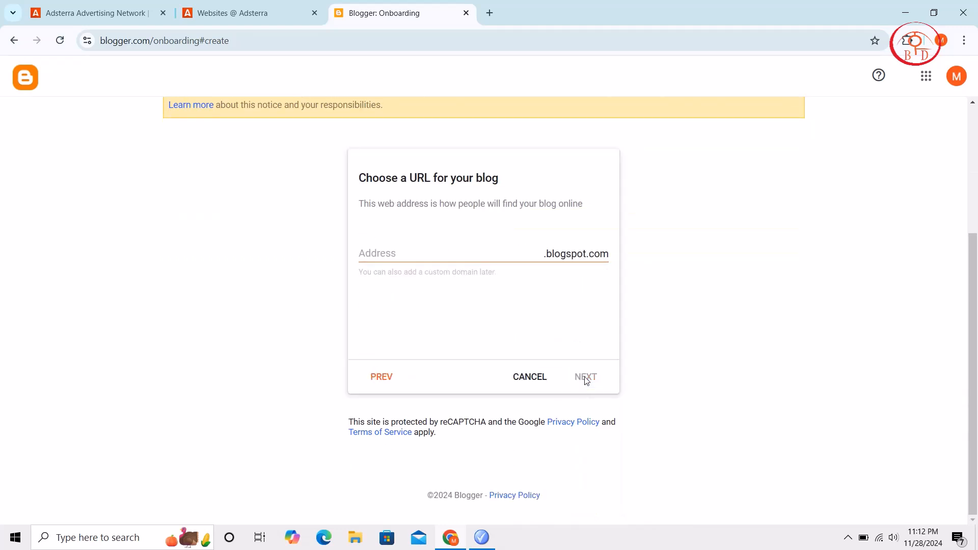
# Set the blog address to "topfreeelanernews" on blogspot.com and continue to the display name
pyautogui.click(467, 259)
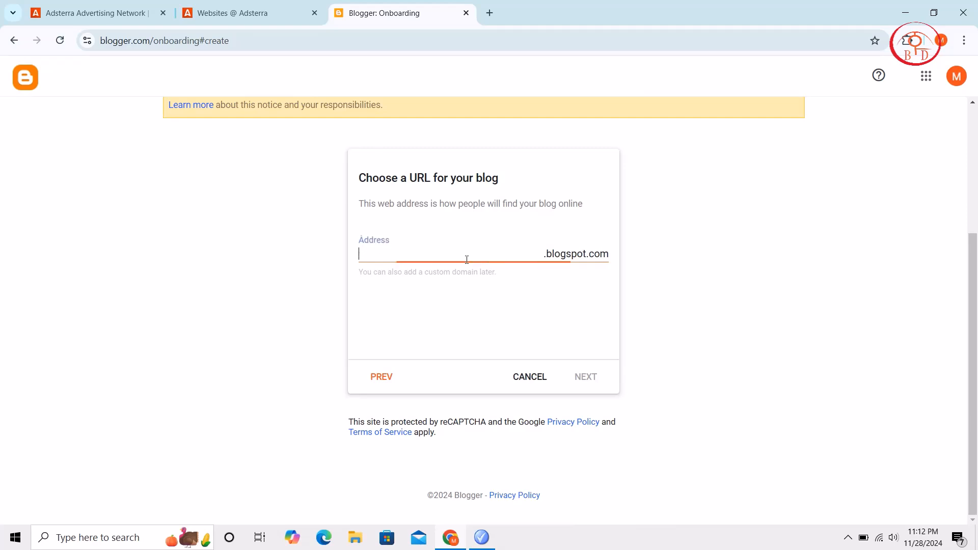
pyautogui.write('topf')
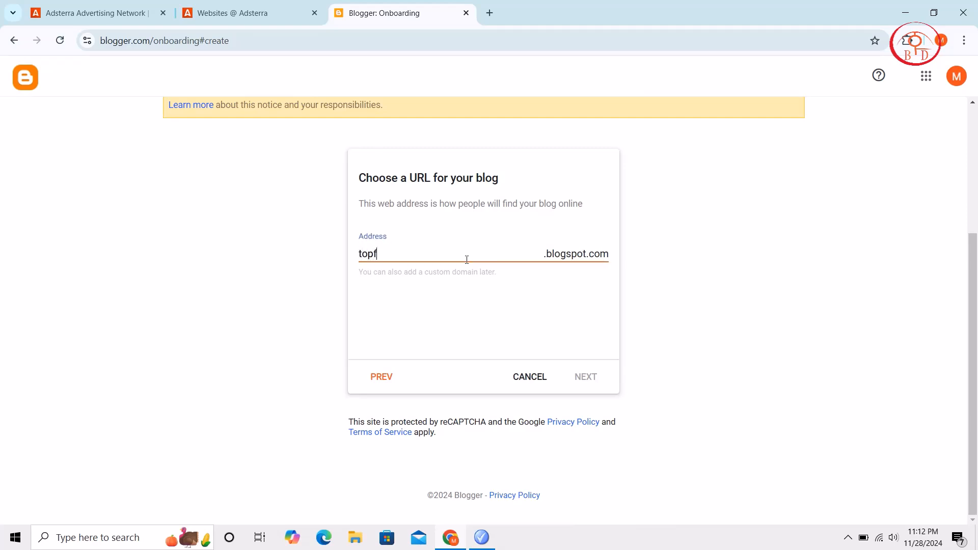
pyautogui.write('reeelanernews')
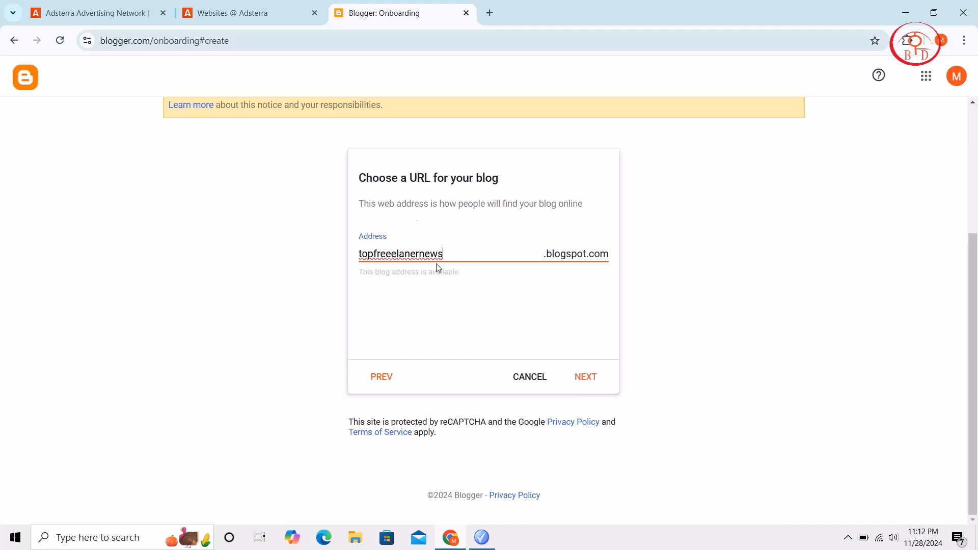
pyautogui.click(593, 385)
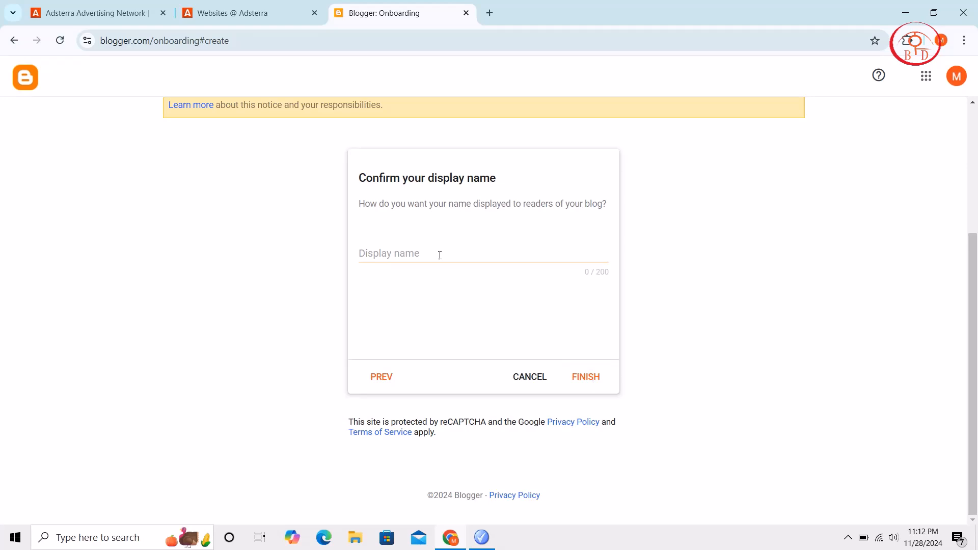
# Enter "news" as the display name and finish creating the blog
pyautogui.click(446, 249)
pyautogui.write('news')
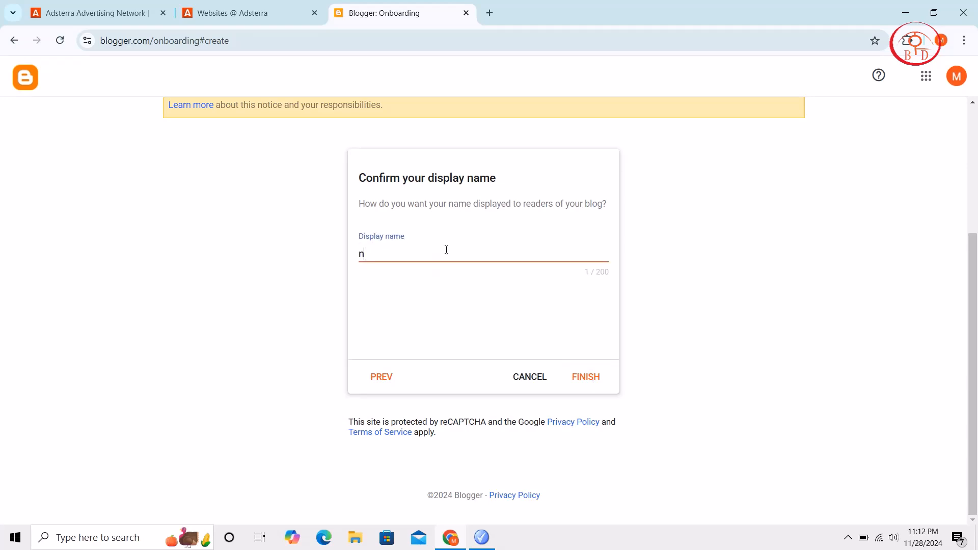
pyautogui.click(595, 380)
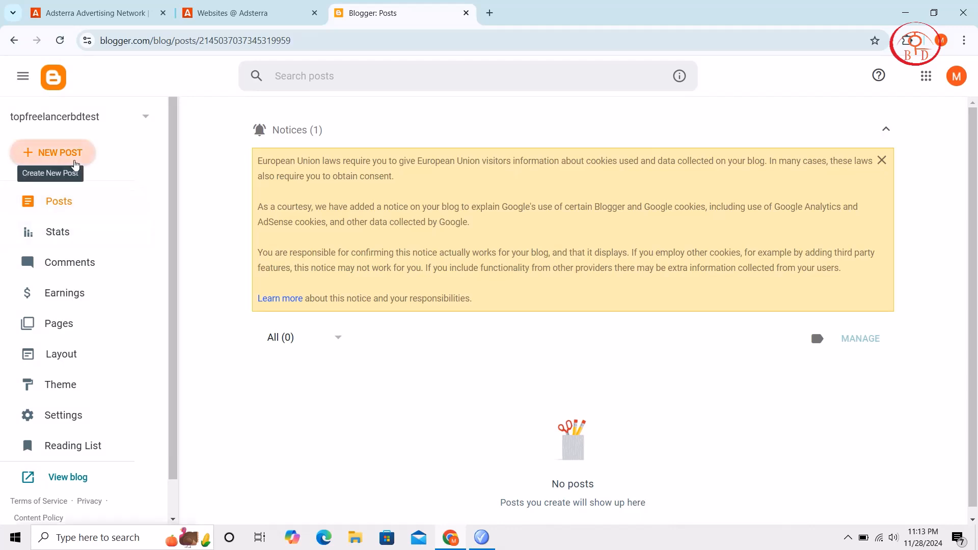
# Create a new post and paste the full Messi article text from Avro Pad into its body
pyautogui.click(75, 163)
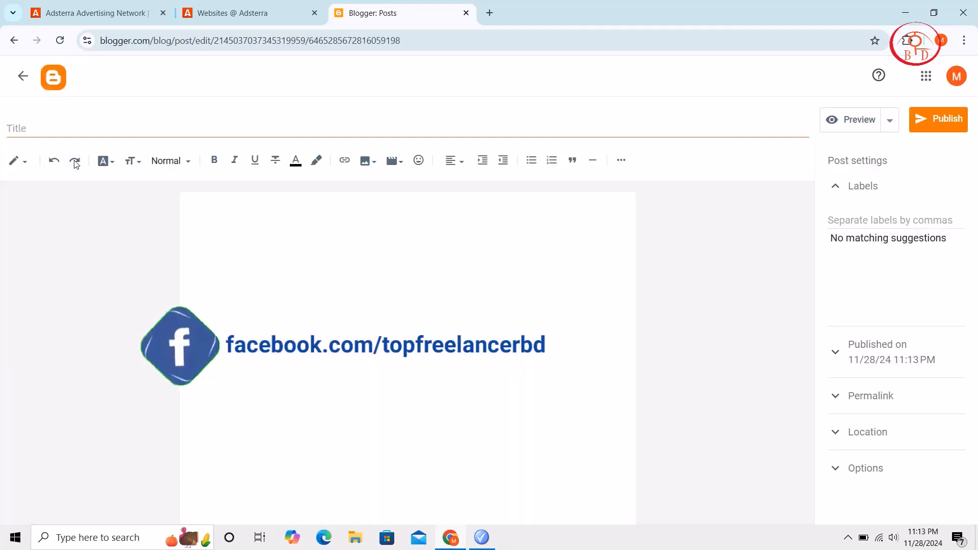
pyautogui.click(192, 132)
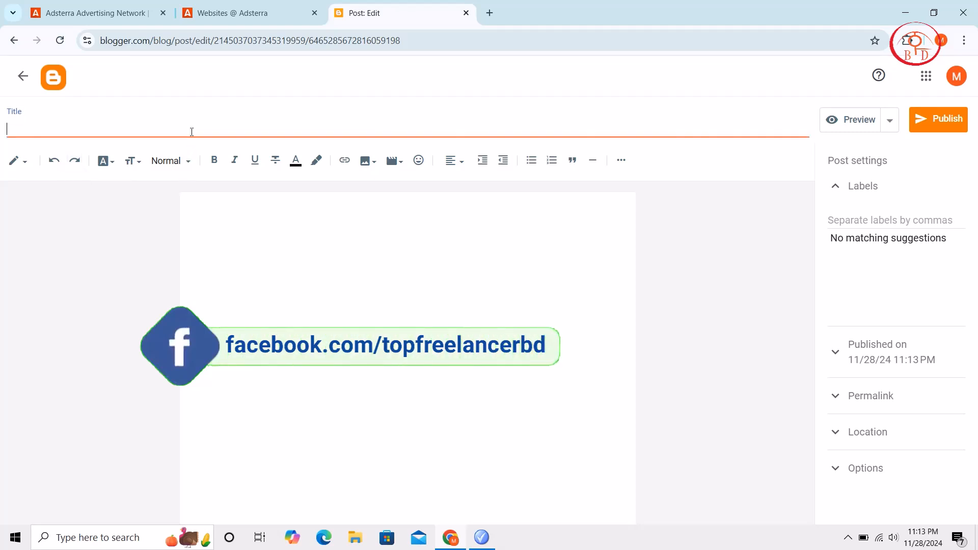
pyautogui.click(494, 545)
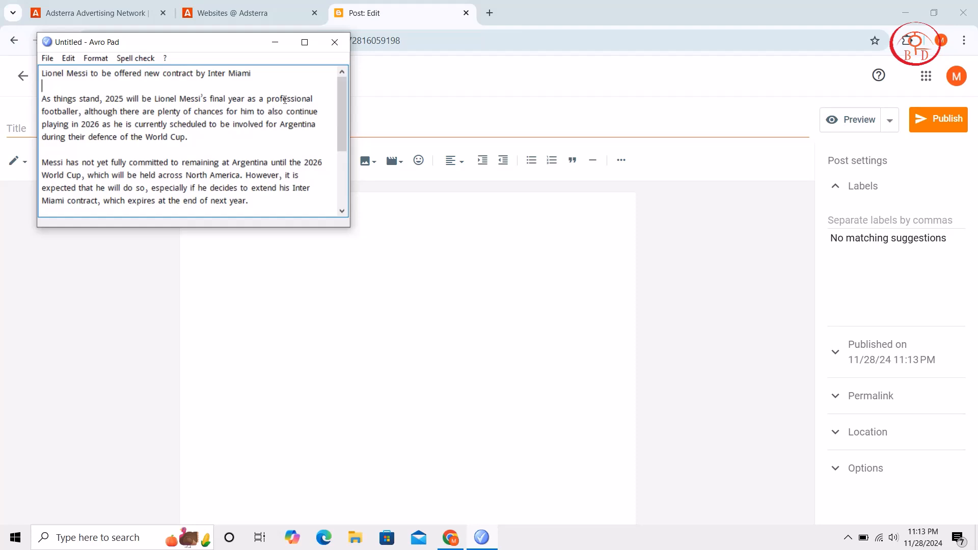
pyautogui.hotkey('ctrl', 'a')
pyautogui.hotkey('ctrl', 'c')
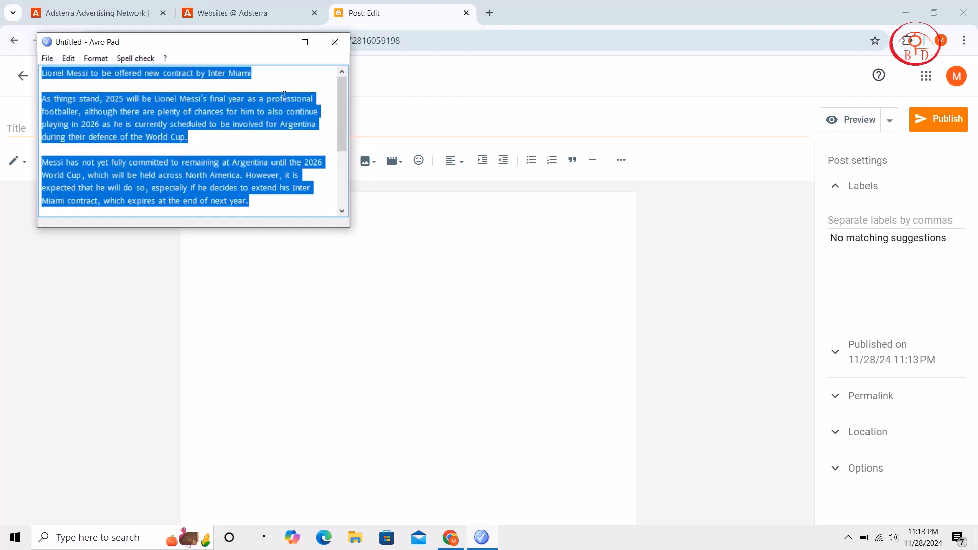
pyautogui.click(276, 42)
pyautogui.hotkey('ctrl', 'v')
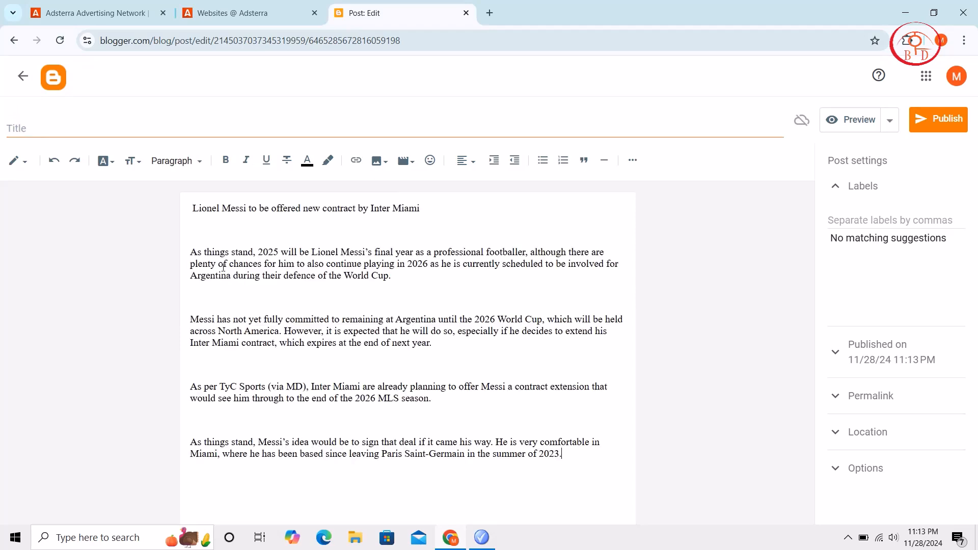
# Copy the headline "Lionel Messi to be offered new contract by Inter Miami" from the body into the post title
pyautogui.moveTo(433, 213); pyautogui.dragTo(195, 204)
pyautogui.rightClick(195, 203)
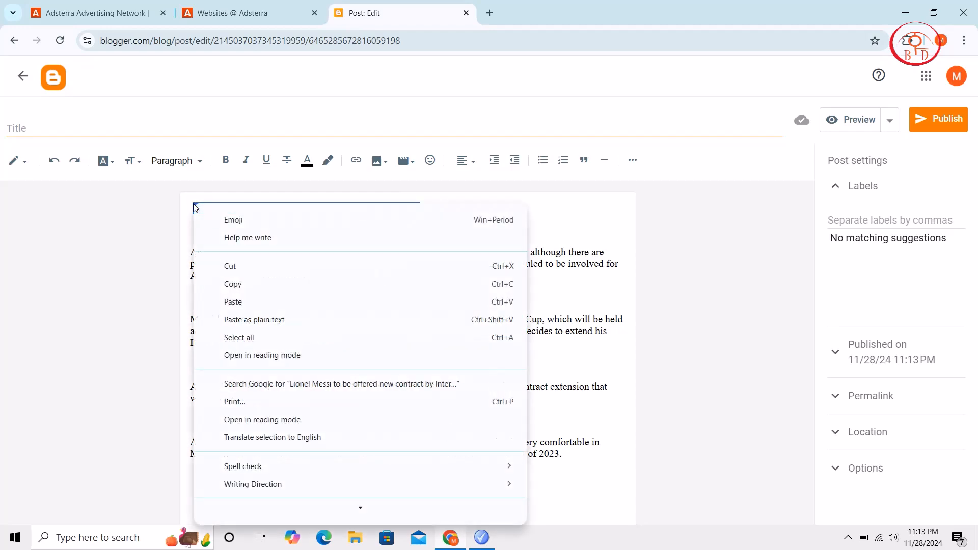
pyautogui.click(244, 282)
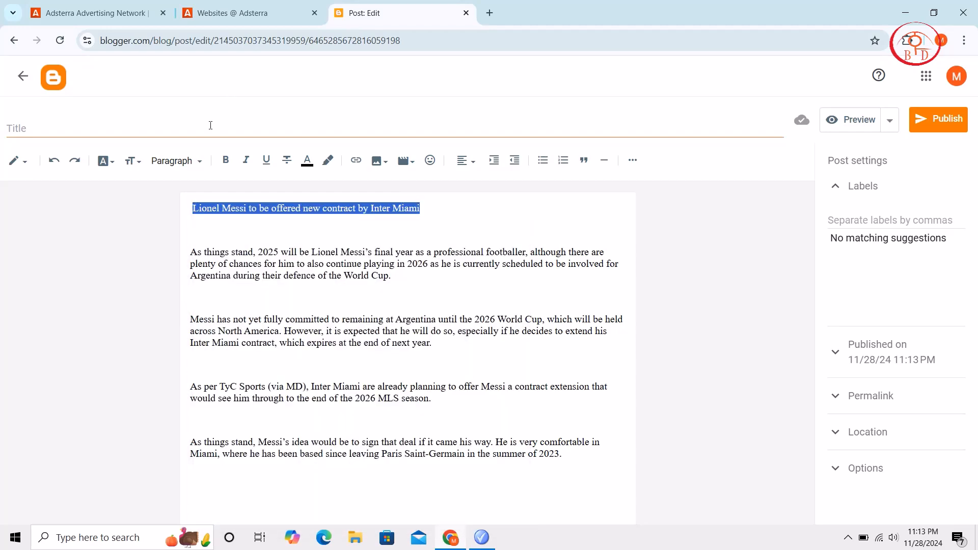
pyautogui.click(212, 123)
pyautogui.hotkey('ctrl', 'v')
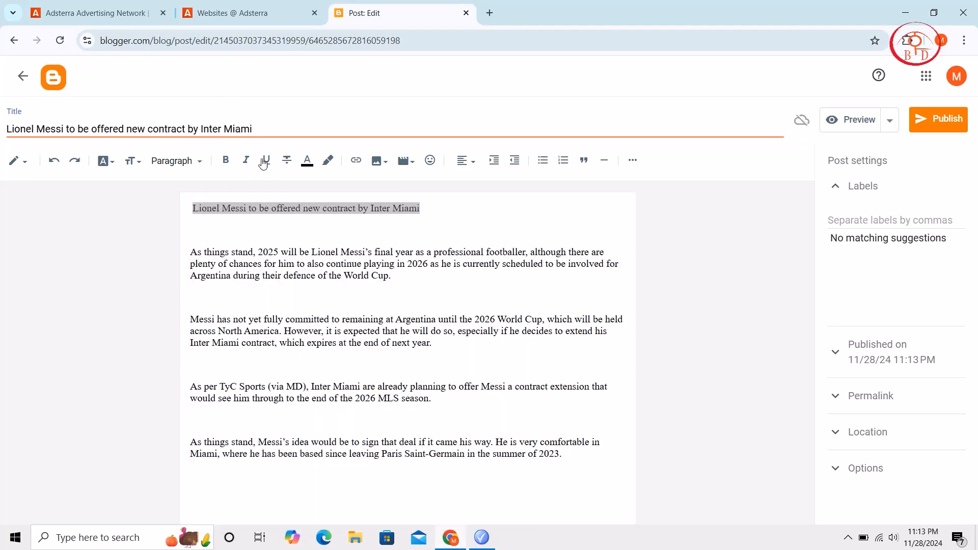
# Format the headline in the post body as bold, indented one level and red
pyautogui.click(226, 160)
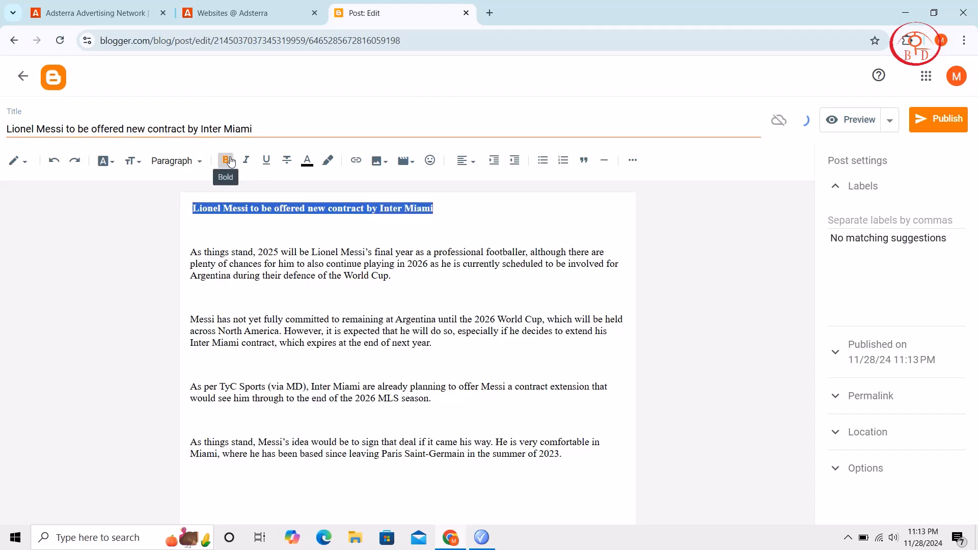
pyautogui.click(496, 161)
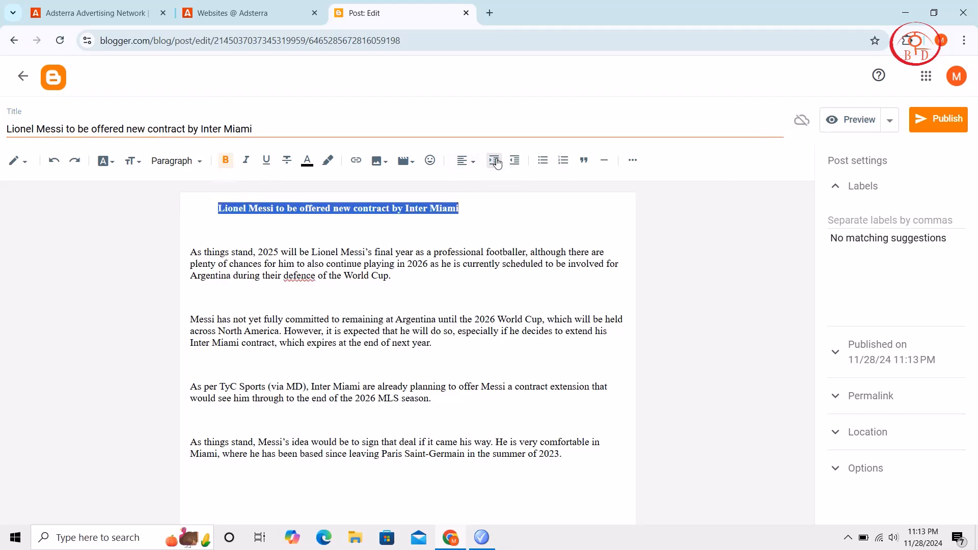
pyautogui.click(312, 166)
pyautogui.click(457, 194)
pyautogui.click(305, 162)
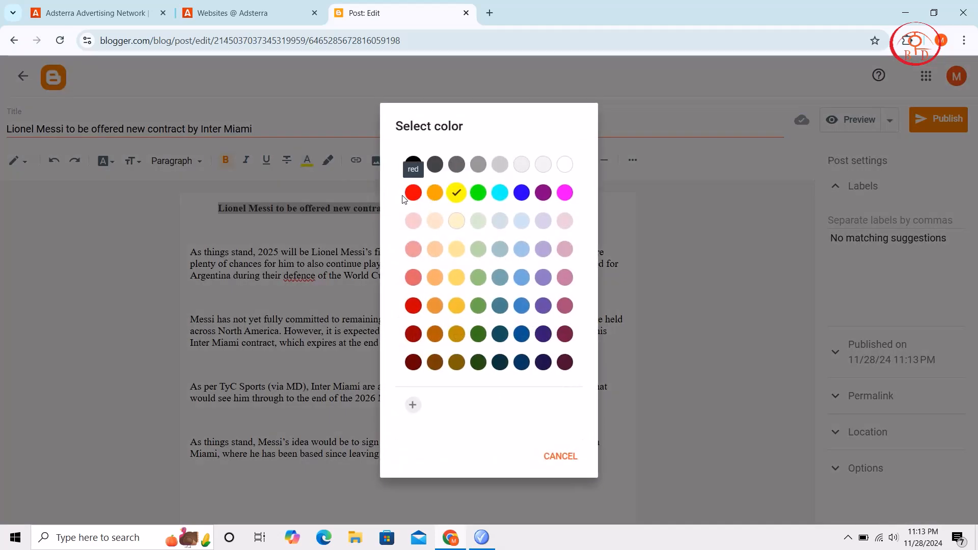
pyautogui.click(412, 193)
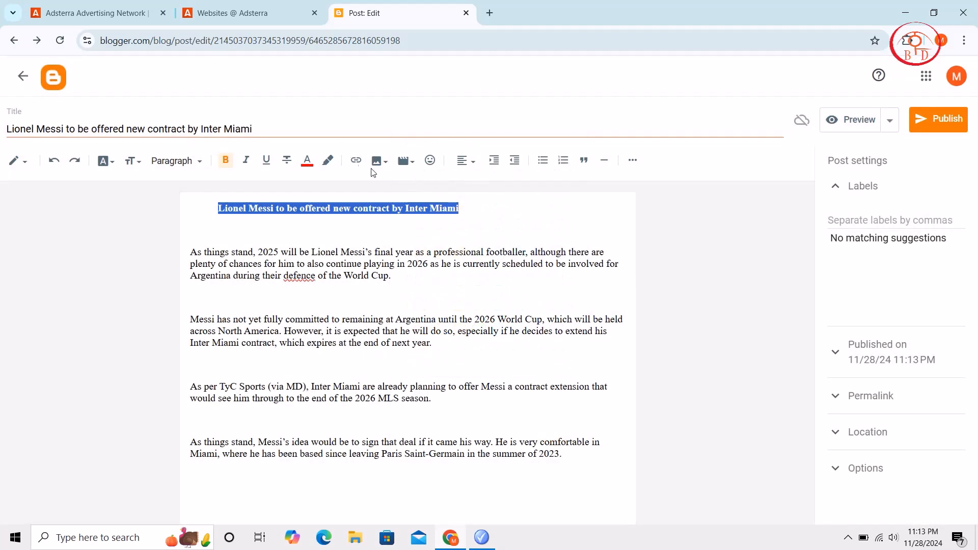
# Insert the image "download (18)" from the computer's Downloads folder on the blank line below the headline
pyautogui.click(504, 233)
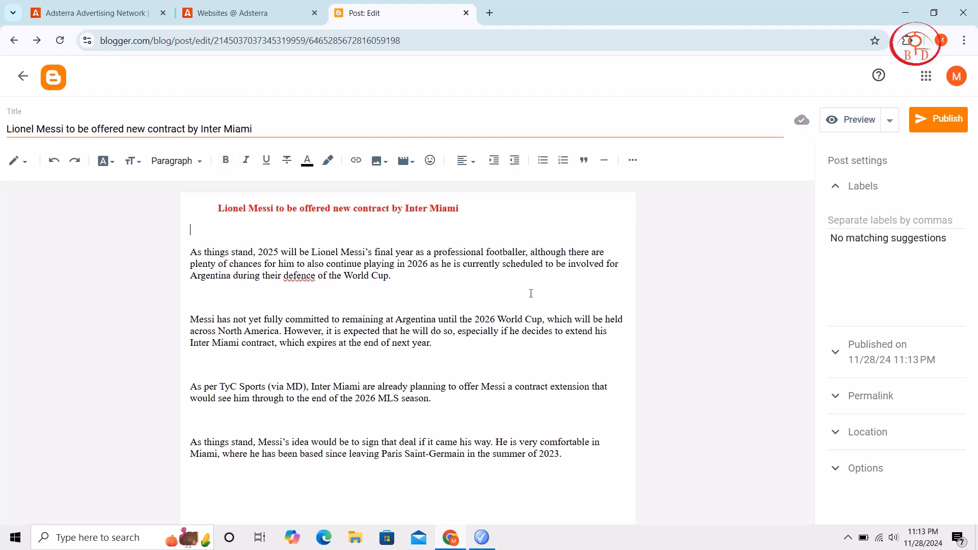
pyautogui.click(373, 161)
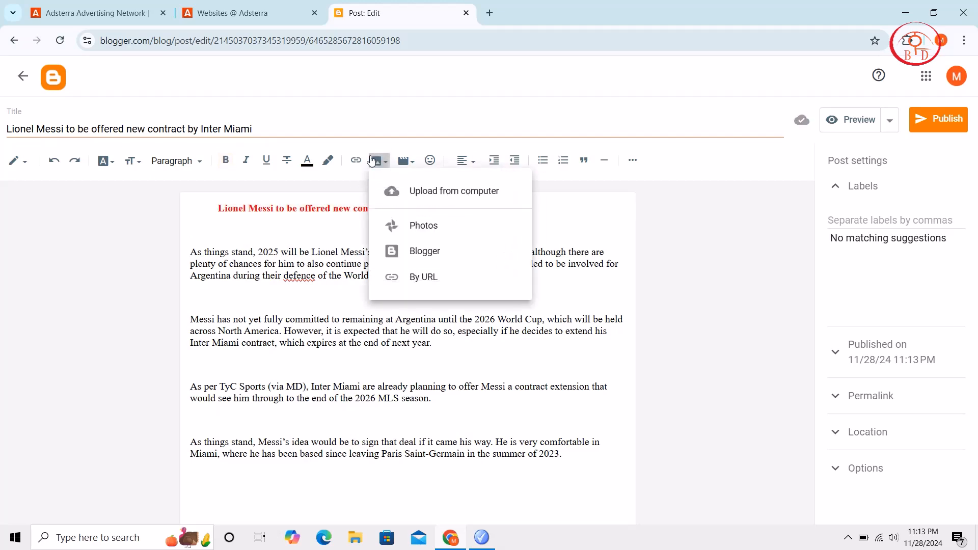
pyautogui.click(447, 192)
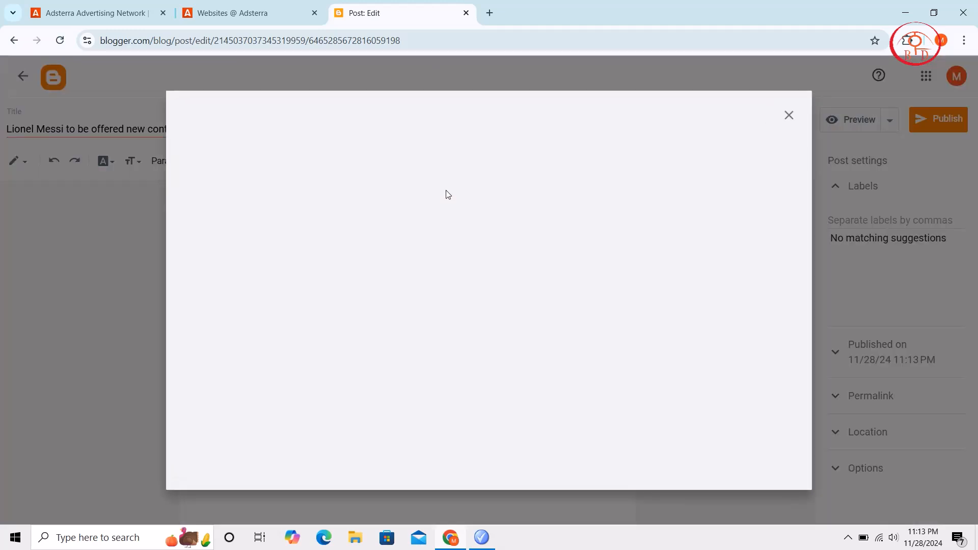
pyautogui.click(494, 364)
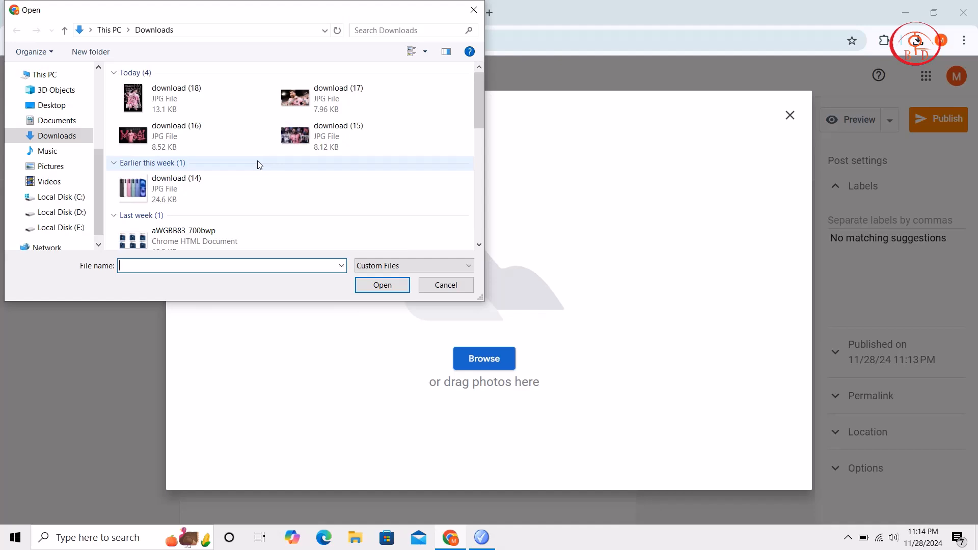
pyautogui.click(206, 104)
pyautogui.click(382, 285)
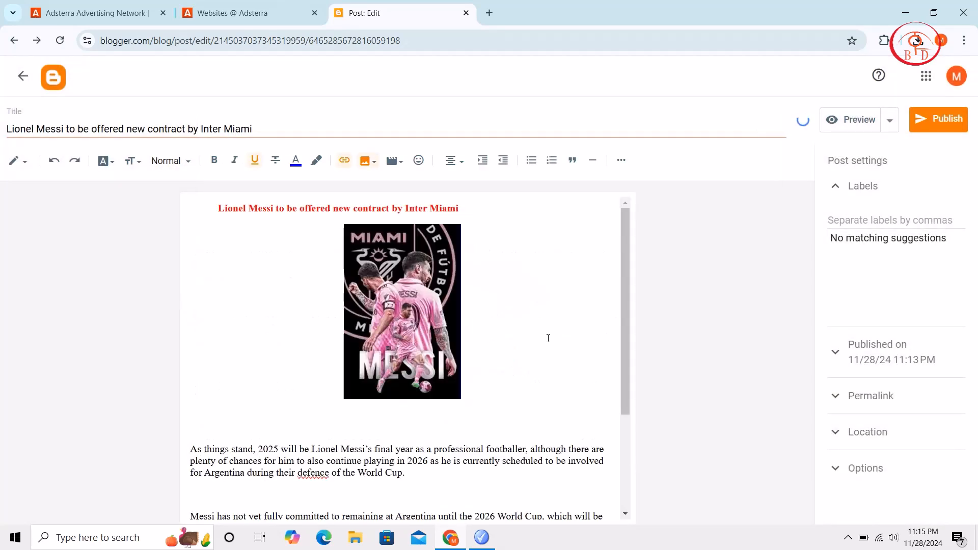
# Widen the Messi image in the post body moderately from its side handle, keeping its height and centred alignment
pyautogui.click(412, 336)
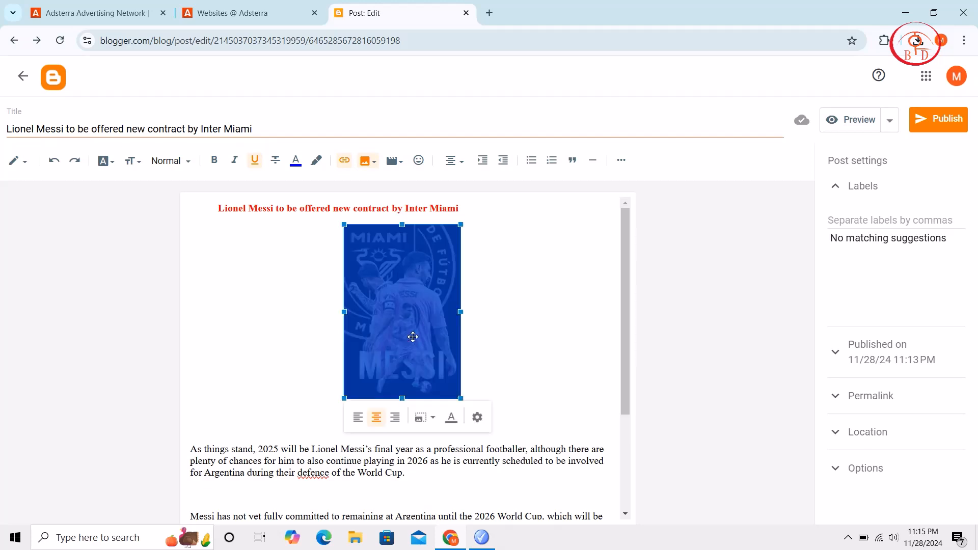
pyautogui.click(477, 418)
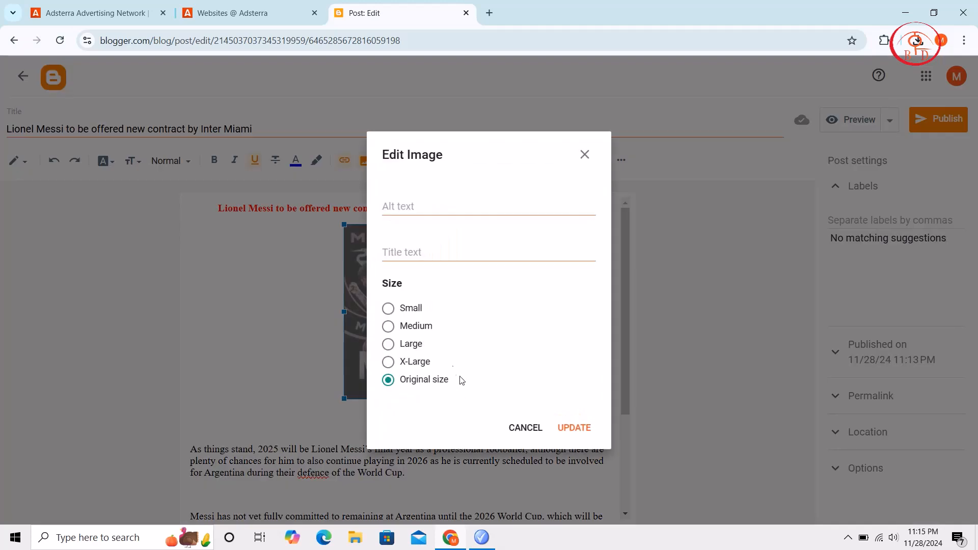
pyautogui.click(539, 426)
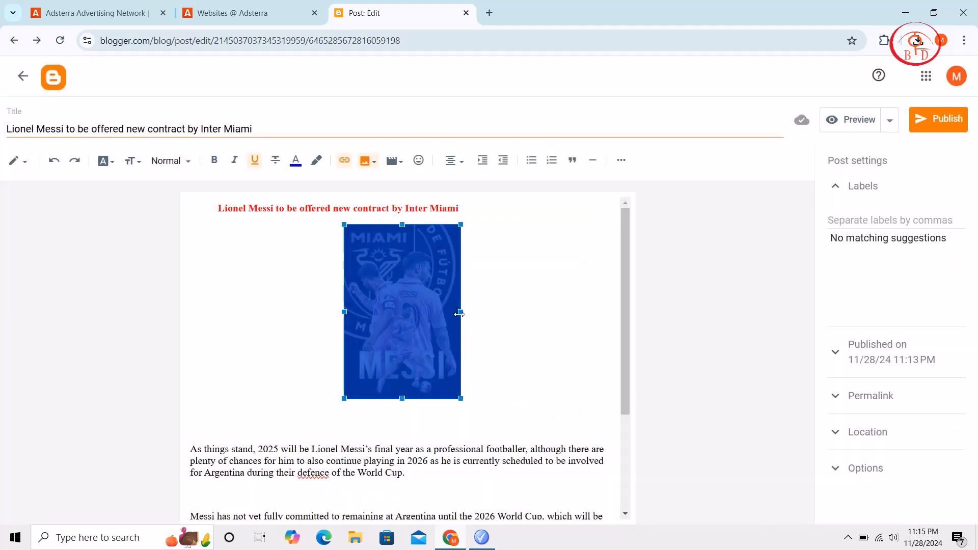
pyautogui.moveTo(460, 312); pyautogui.dragTo(529, 323)
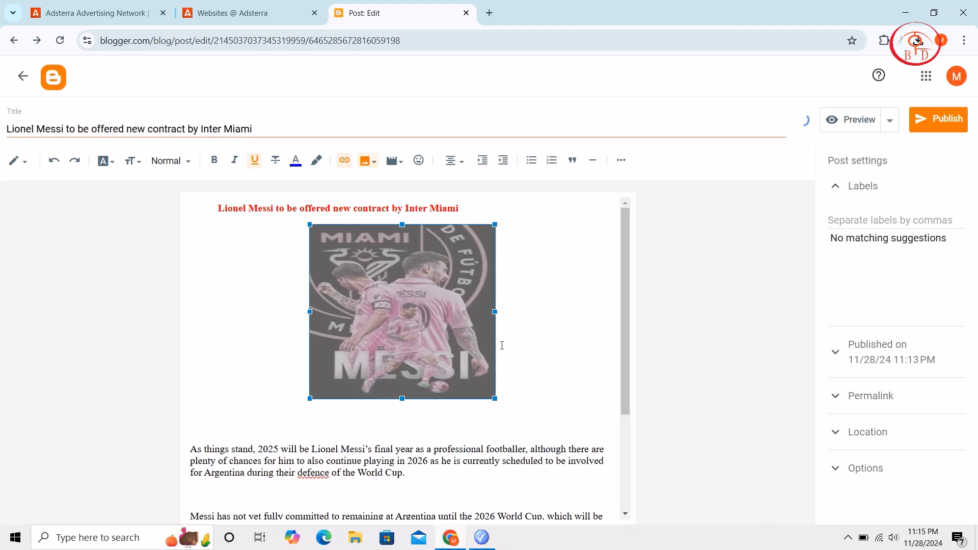
pyautogui.moveTo(493, 313); pyautogui.dragTo(463, 314)
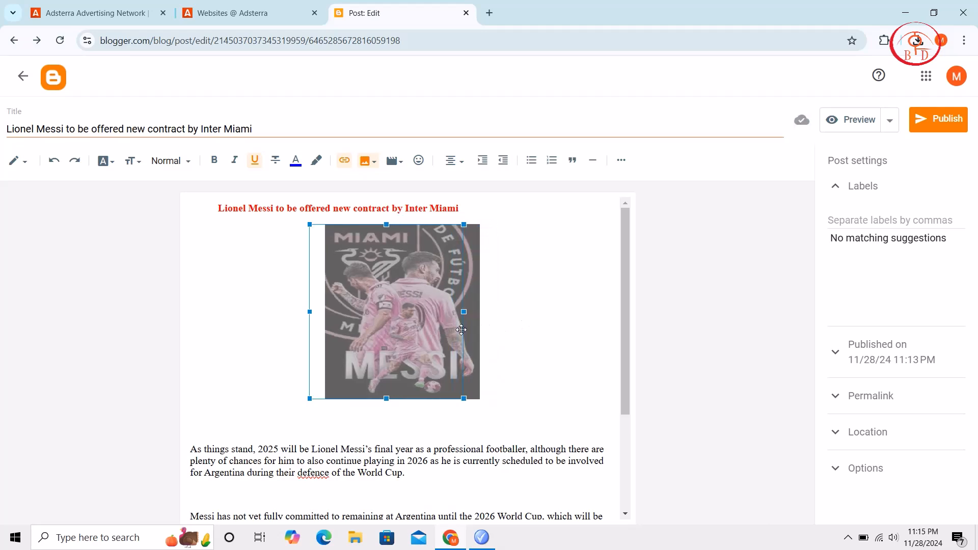
pyautogui.scroll(-3, 431, 446)
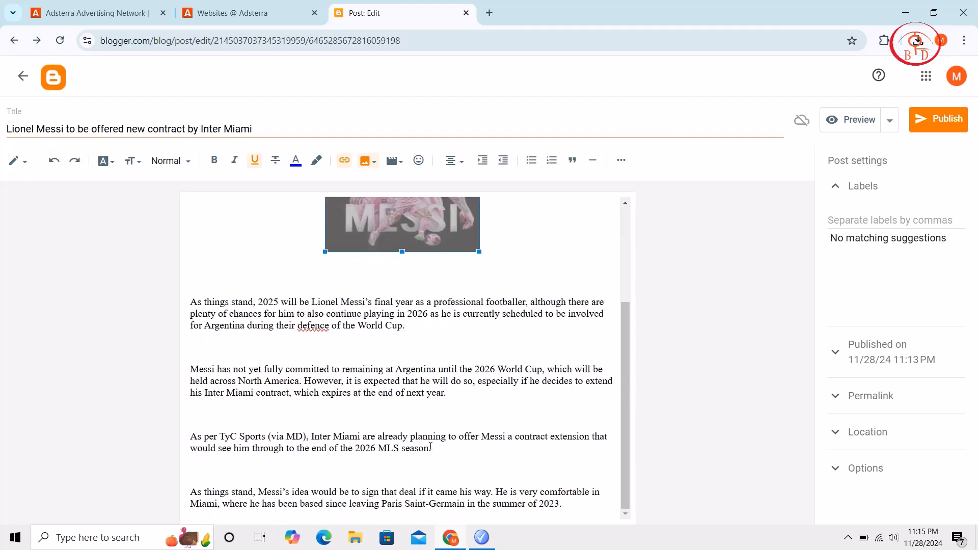
pyautogui.scroll(3, 431, 446)
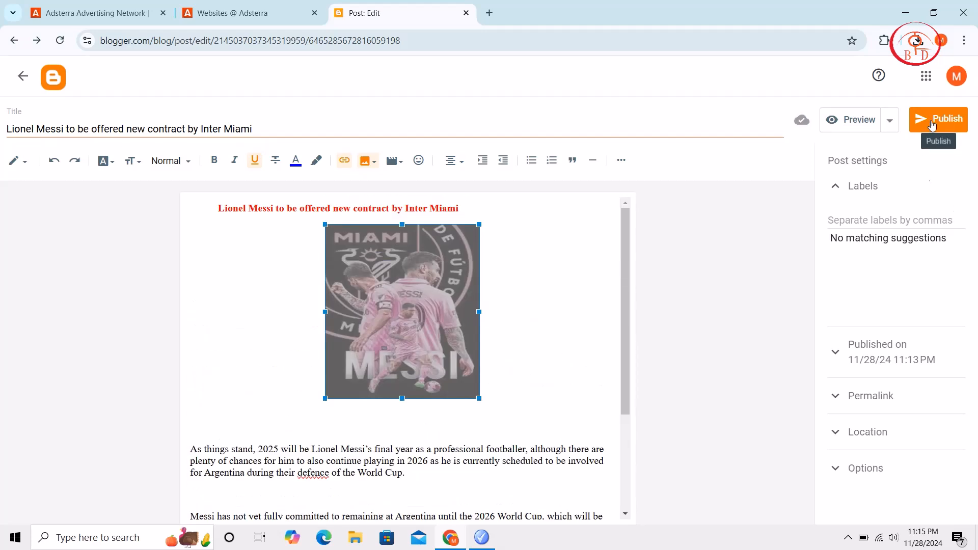
# Review the post's publication date, location and reader comment settings, and publish the post
pyautogui.click(837, 354)
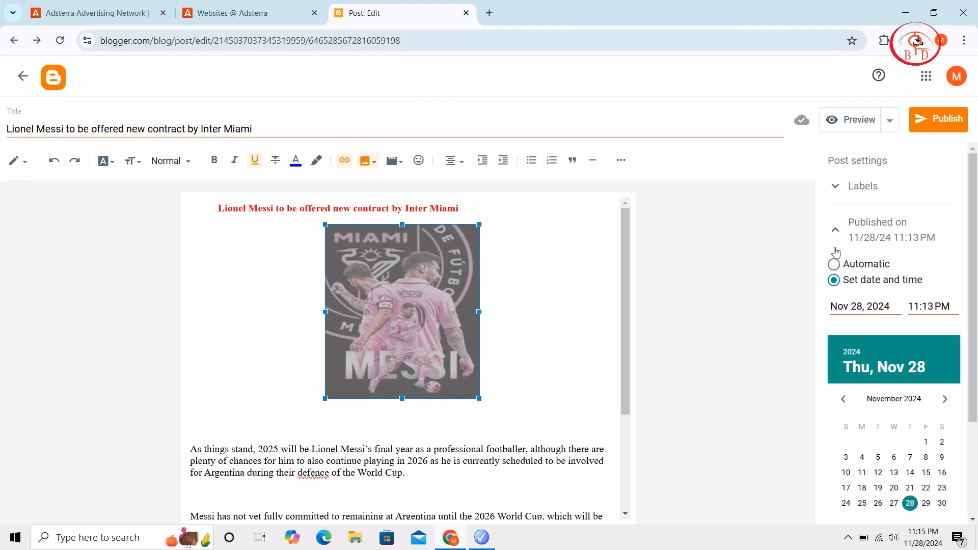
pyautogui.click(833, 230)
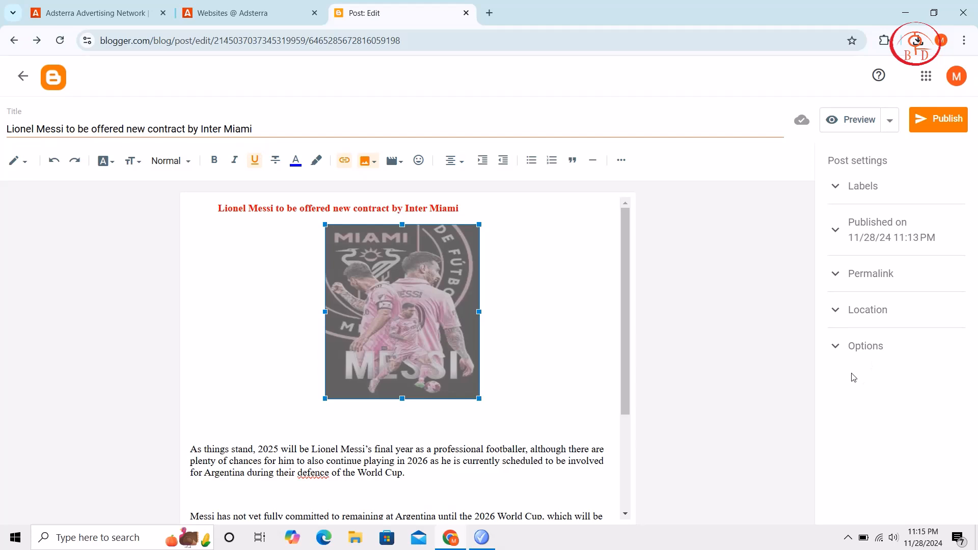
pyautogui.click(836, 320)
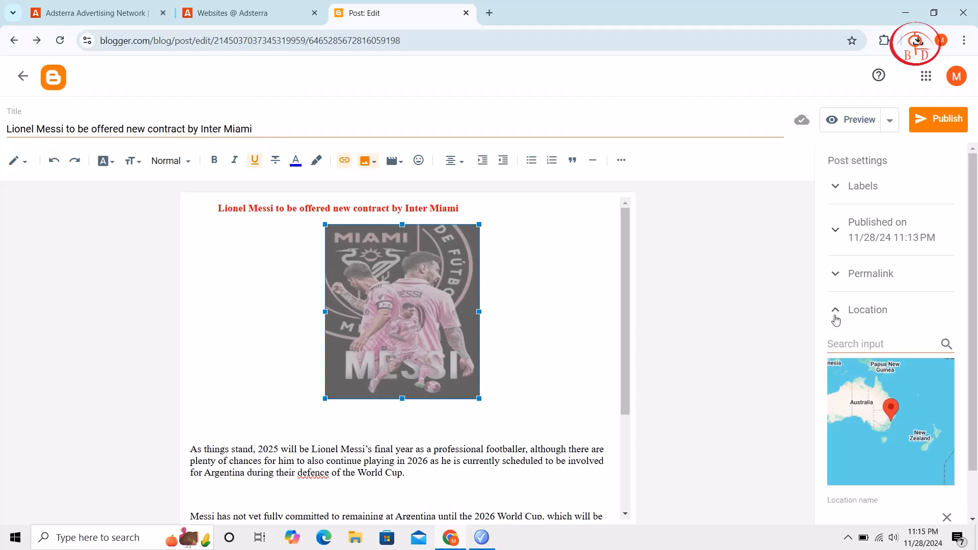
pyautogui.click(836, 320)
pyautogui.click(841, 352)
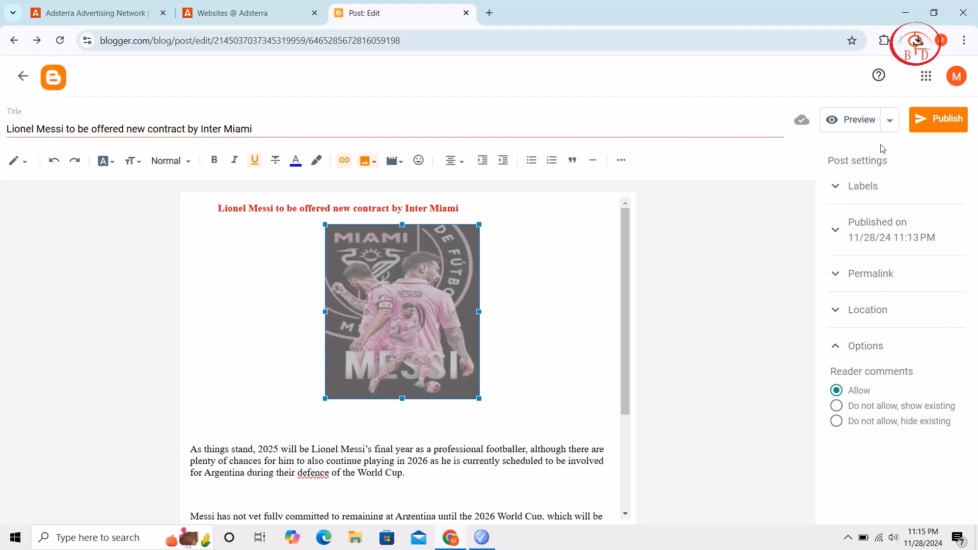
pyautogui.click(932, 121)
pyautogui.click(535, 320)
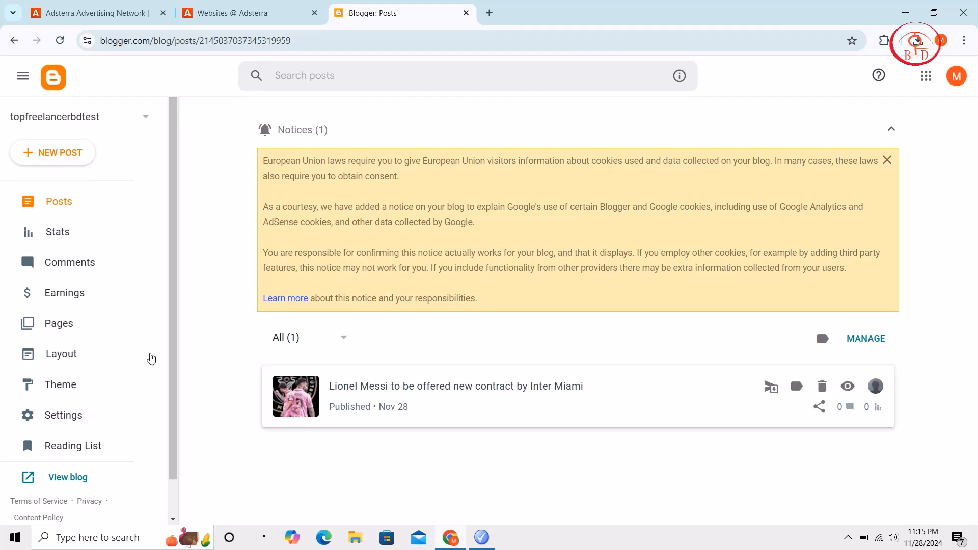
# Switch to Adsterra's Websites page and open the form for adding a new website, ready for its address
pyautogui.click(253, 16)
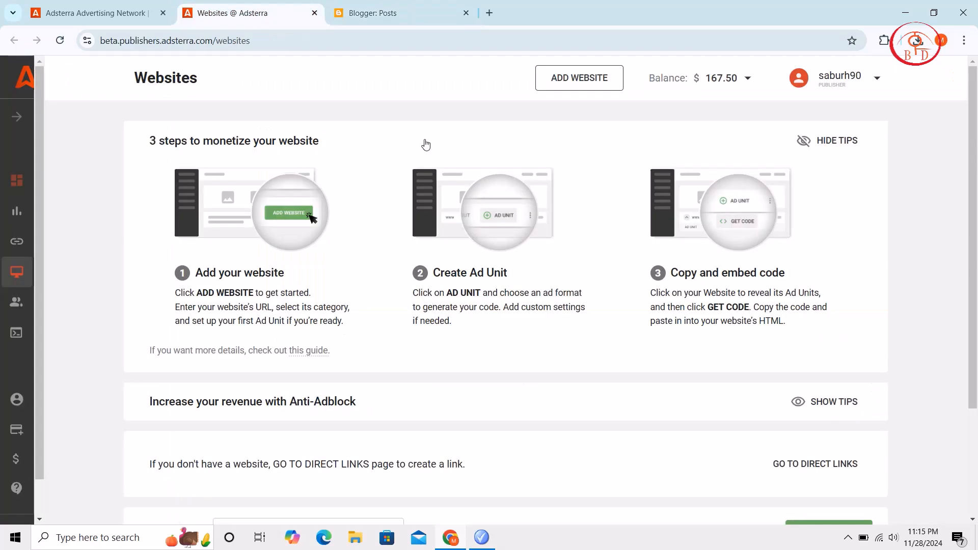
pyautogui.scroll(-3, 426, 360)
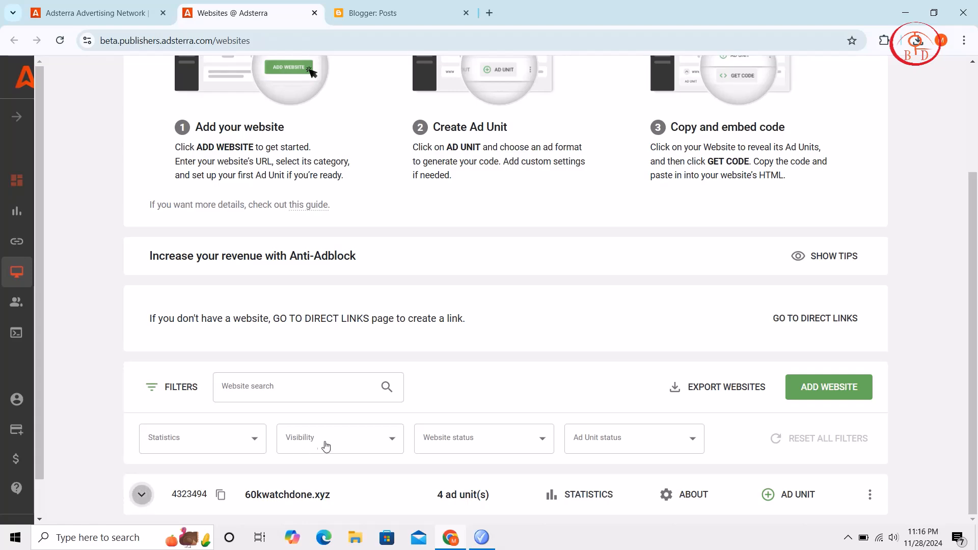
pyautogui.scroll(-3, 351, 414)
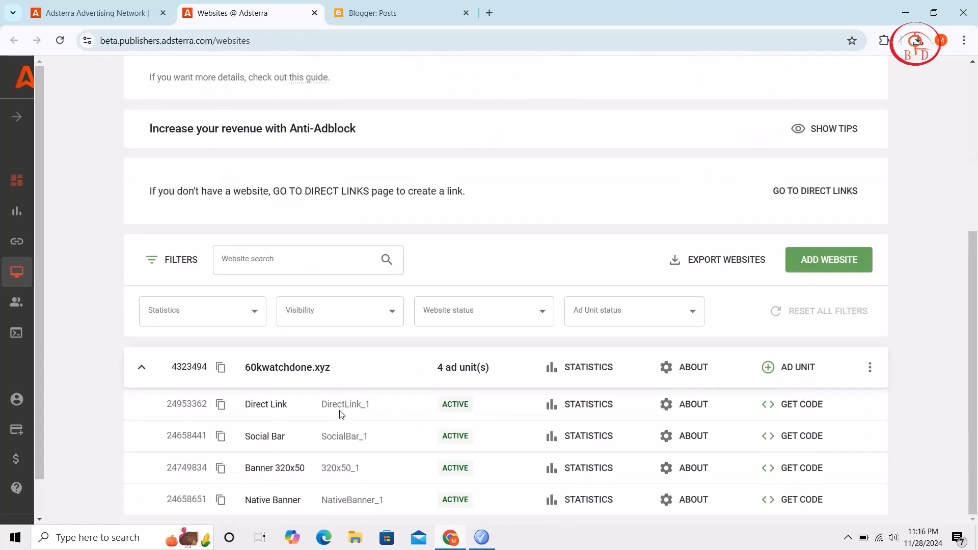
pyautogui.scroll(5, 342, 414)
pyautogui.scroll(-1, 779, 368)
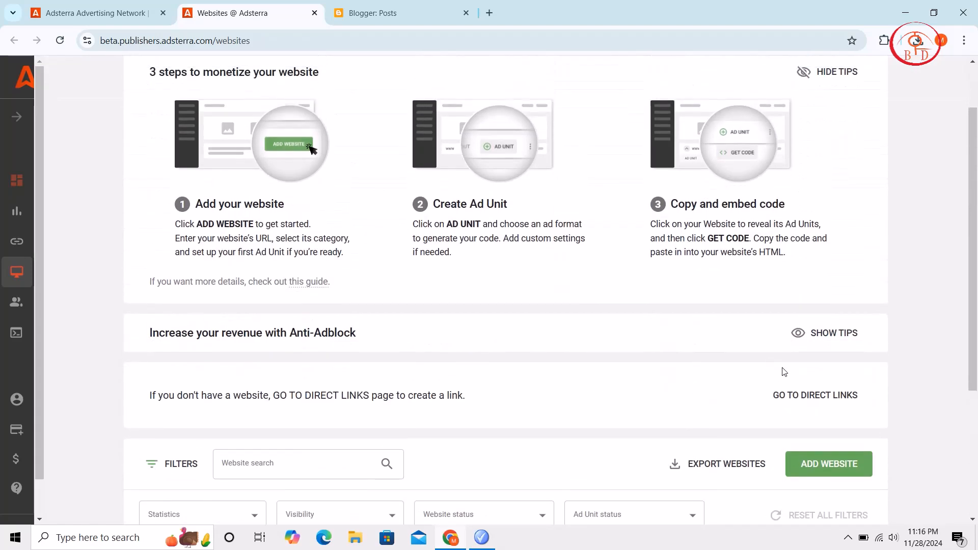
pyautogui.click(835, 462)
pyautogui.click(342, 173)
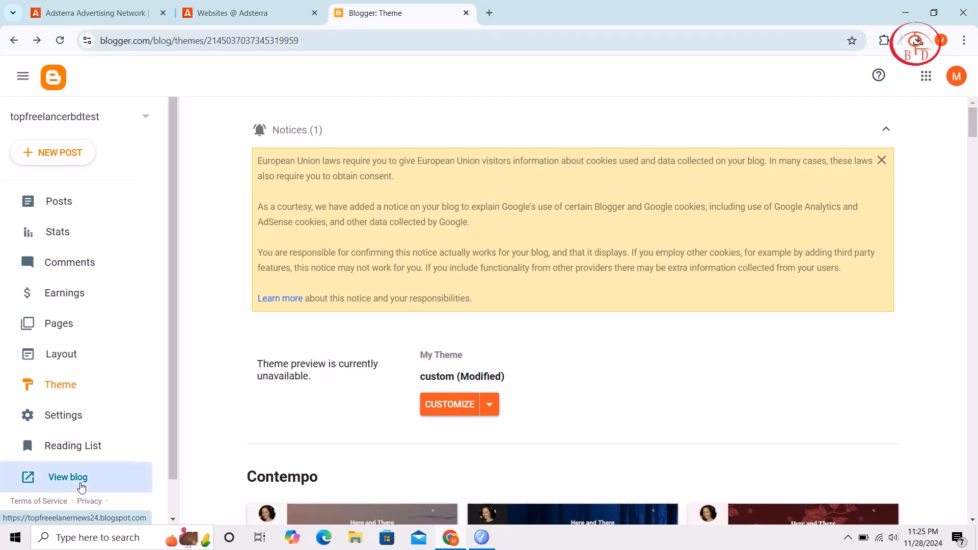
pyautogui.click(80, 485)
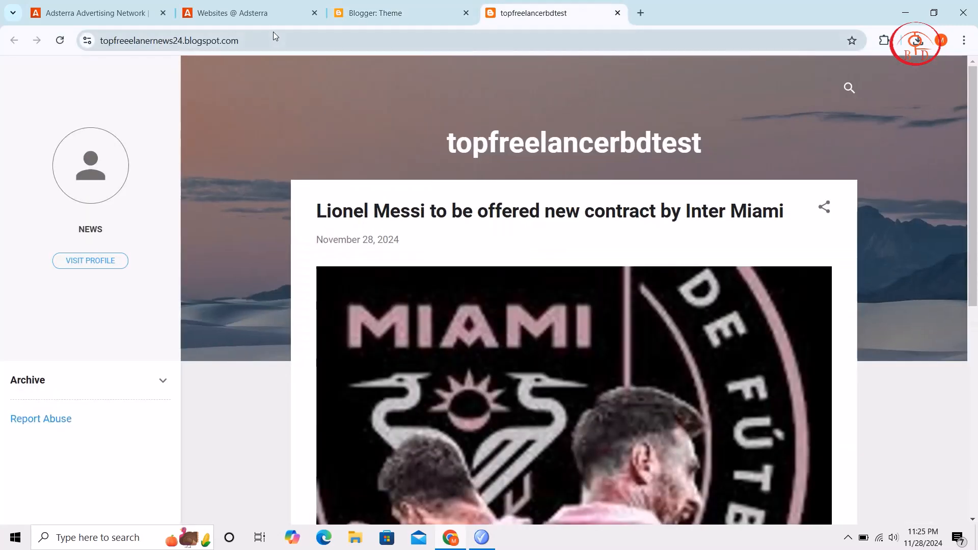
pyautogui.click(392, 6)
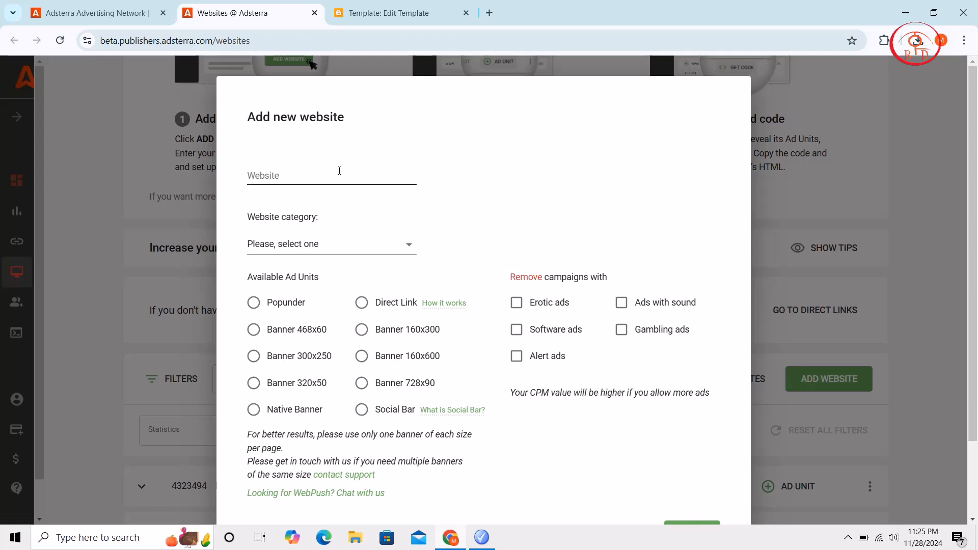
pyautogui.rightClick(340, 171)
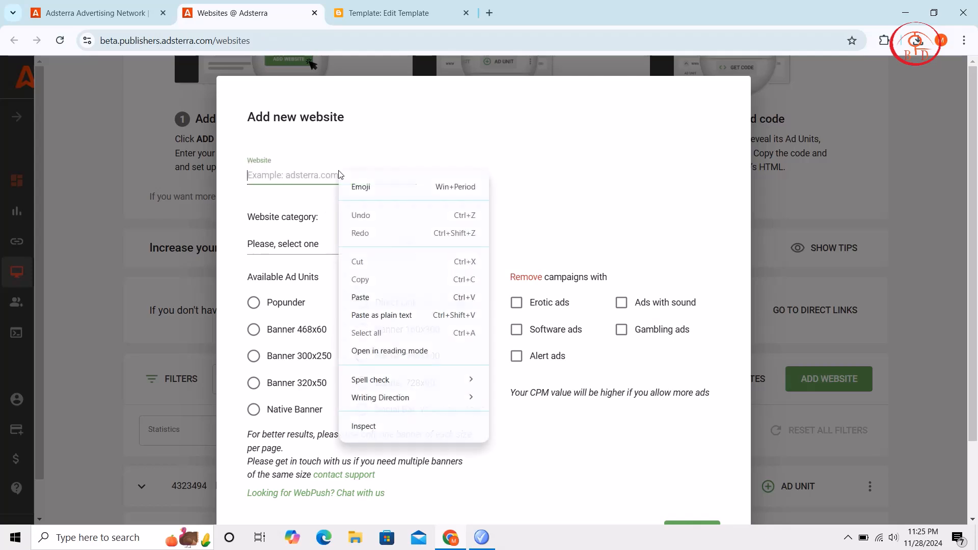
pyautogui.click(379, 299)
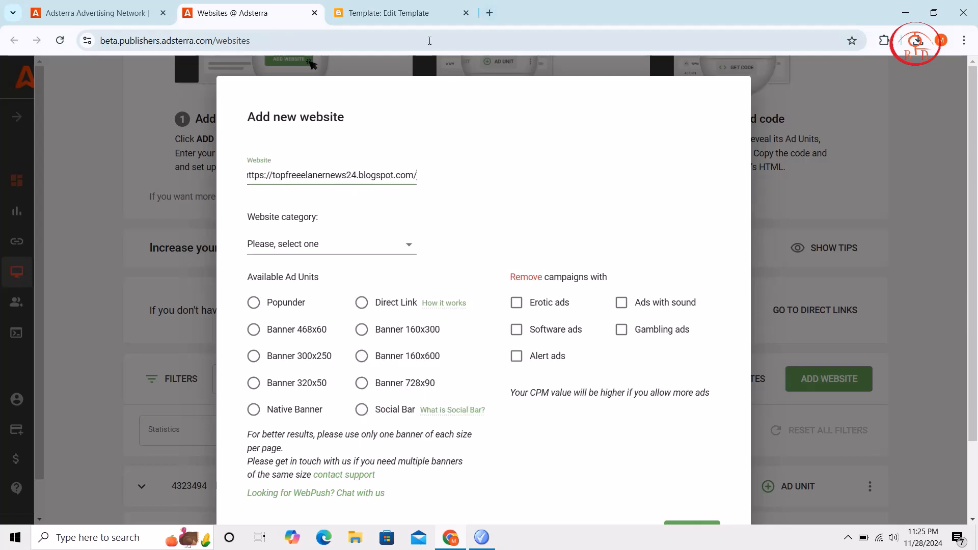
pyautogui.press('BackSpace')
# Add the website with the Popunder ad unit, category Sport Streaming and erotic ads removed, and dismiss the review notice
pyautogui.scroll(-2, 470, 250)
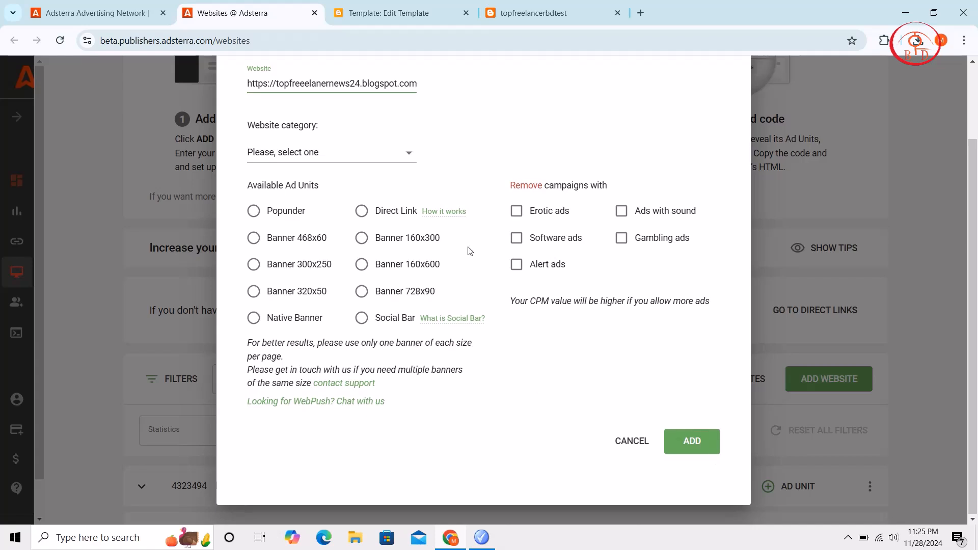
pyautogui.click(278, 216)
pyautogui.click(351, 153)
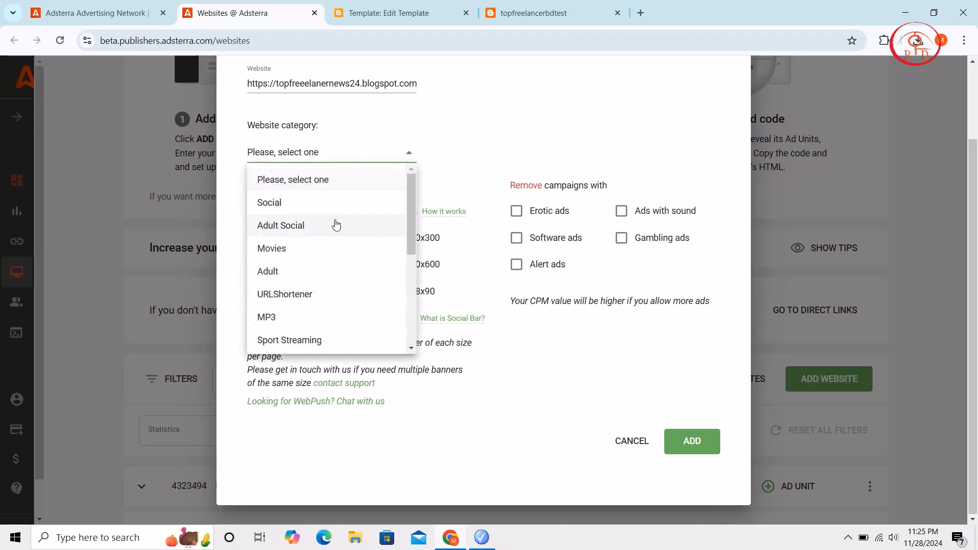
pyautogui.scroll(-1, 336, 239)
pyautogui.click(324, 314)
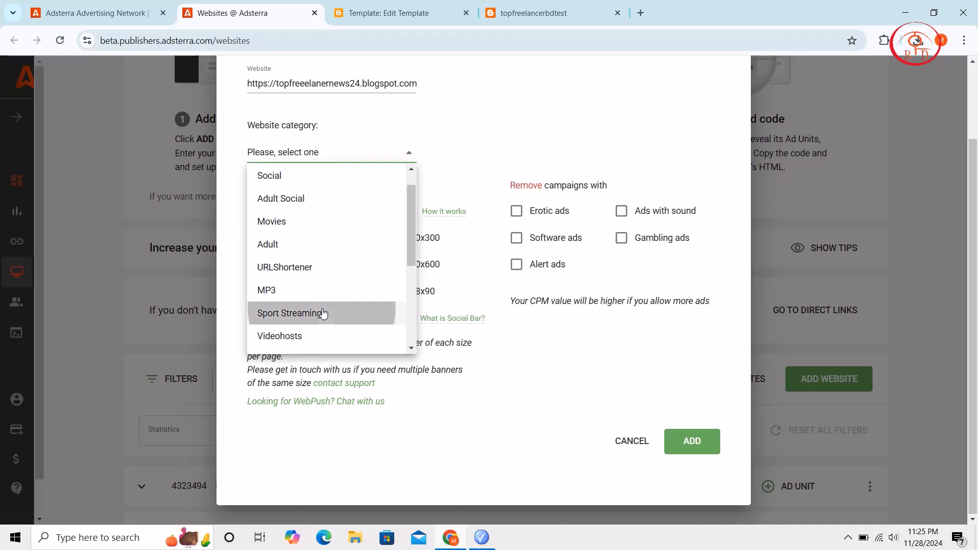
pyautogui.click(693, 448)
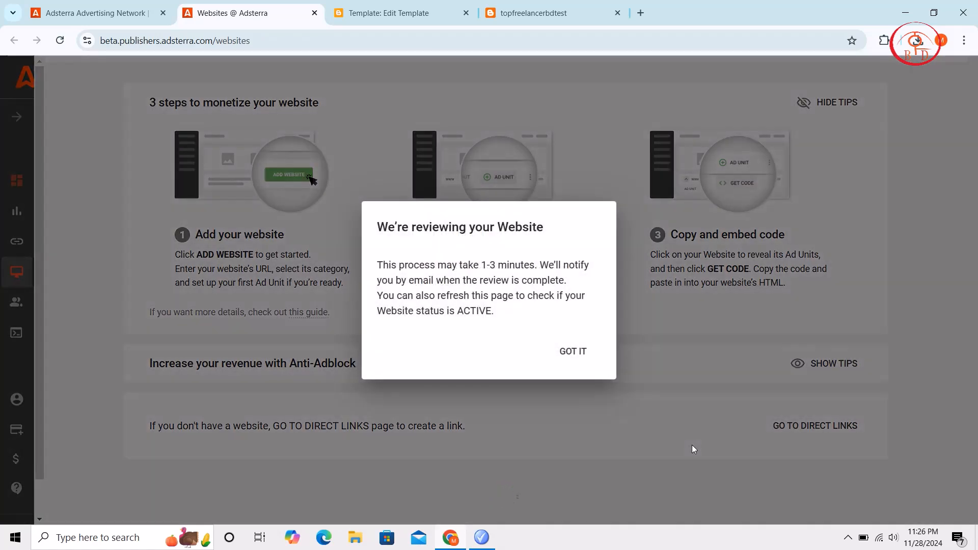
pyautogui.click(593, 358)
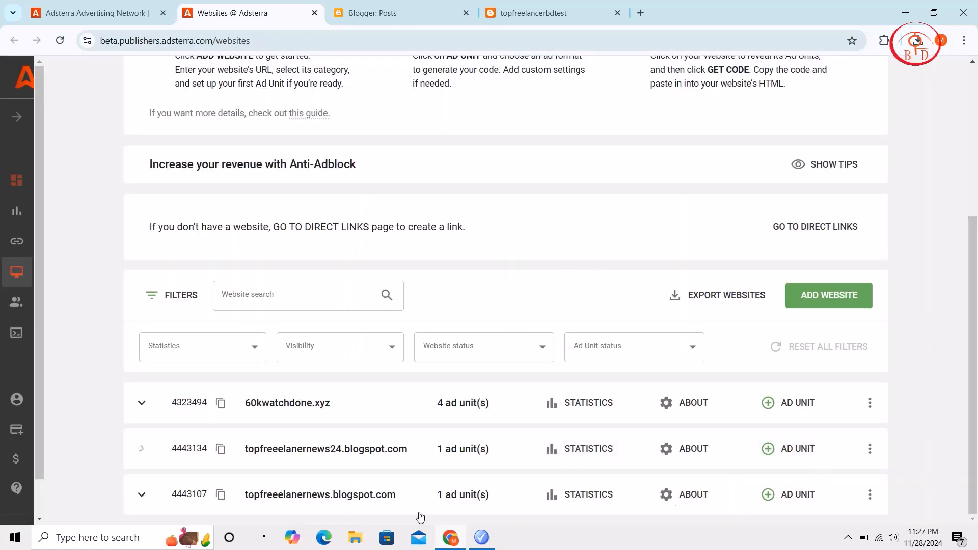
# Copy the Popunder ad code of topfreeelanernews24.blogspot.com from the Adsterra website list
pyautogui.scroll(-1, 364, 517)
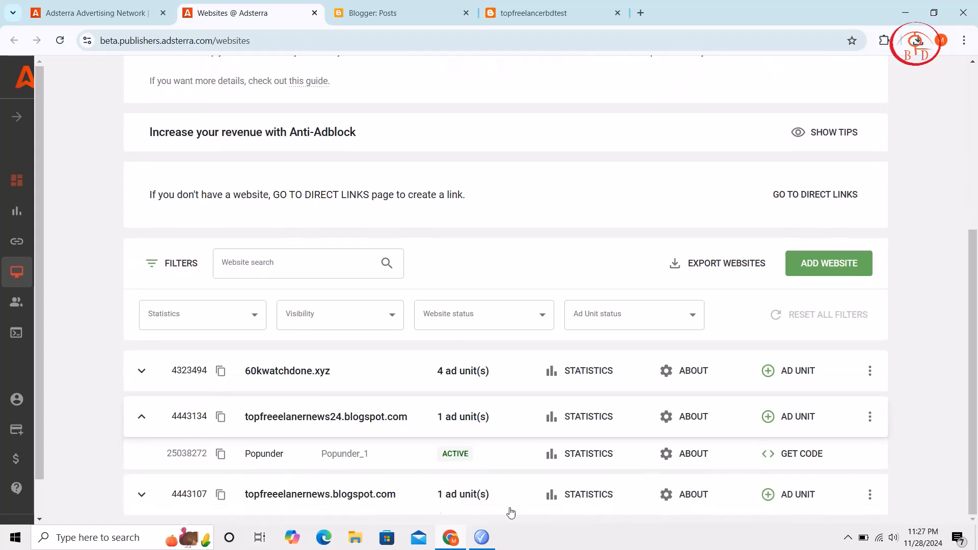
pyautogui.click(793, 454)
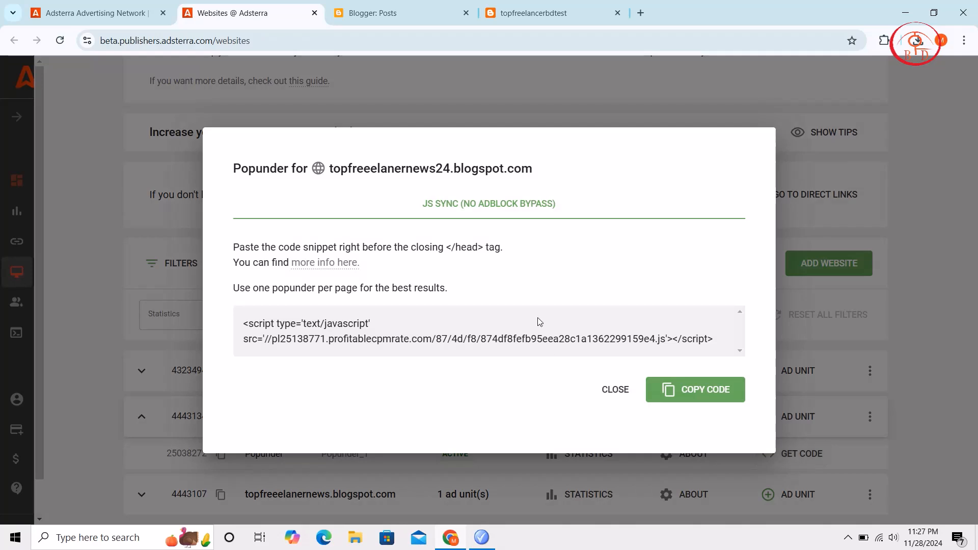
pyautogui.click(693, 397)
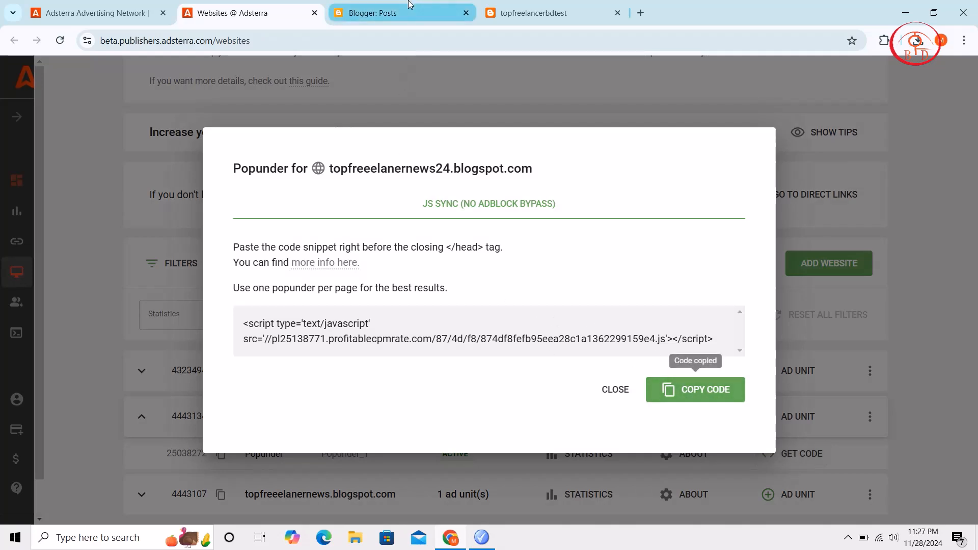
# Switch to Blogger and open the blog theme's HTML for editing
pyautogui.click(409, 6)
pyautogui.click(78, 383)
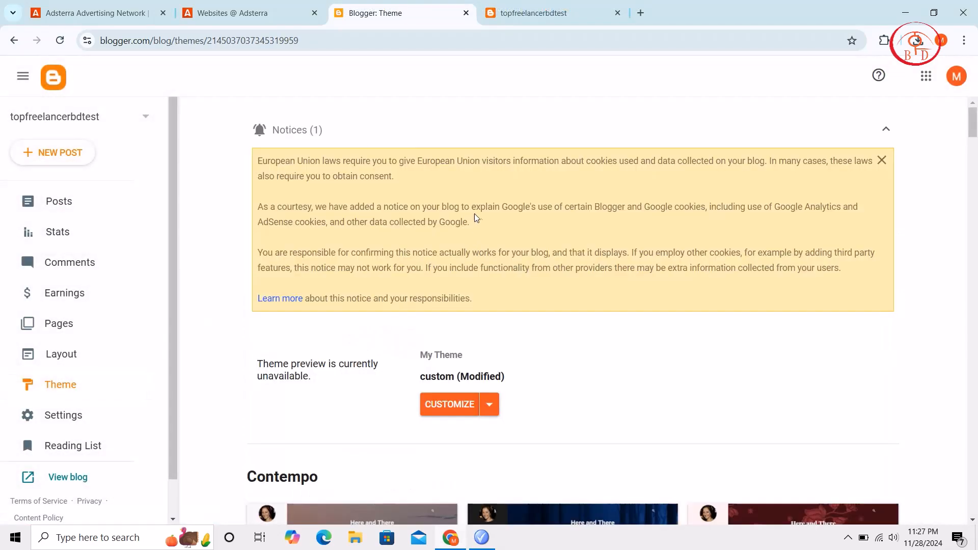
pyautogui.click(489, 408)
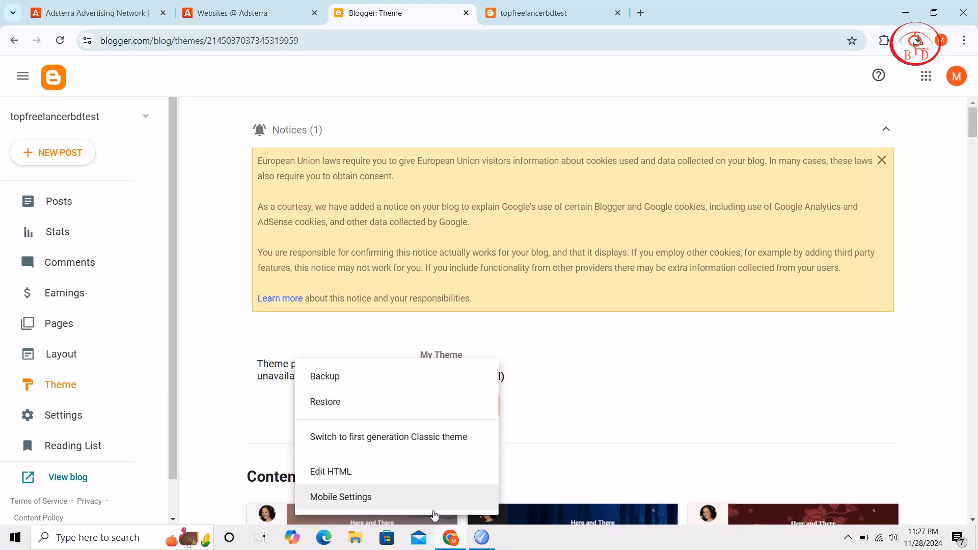
pyautogui.click(406, 475)
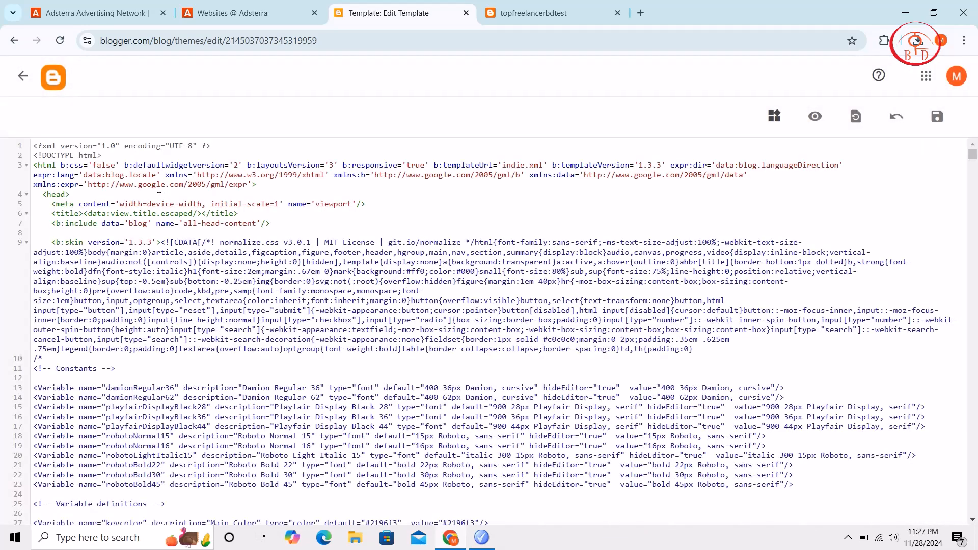
# Insert the copied Popunder script on its own line directly below the opening <head> tag and save the theme
pyautogui.click(159, 197)
pyautogui.press('Return')
pyautogui.press('Return')
pyautogui.press('Return')
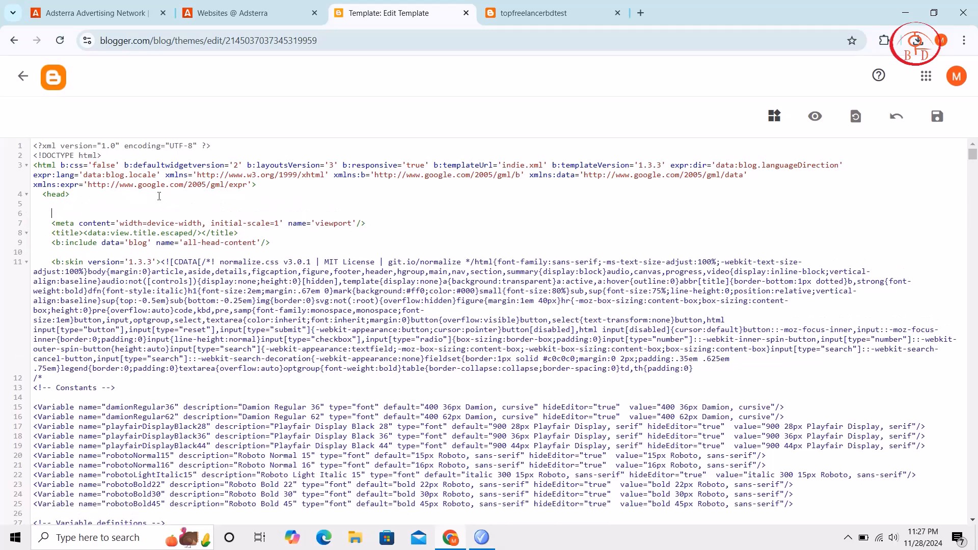
pyautogui.rightClick(87, 212)
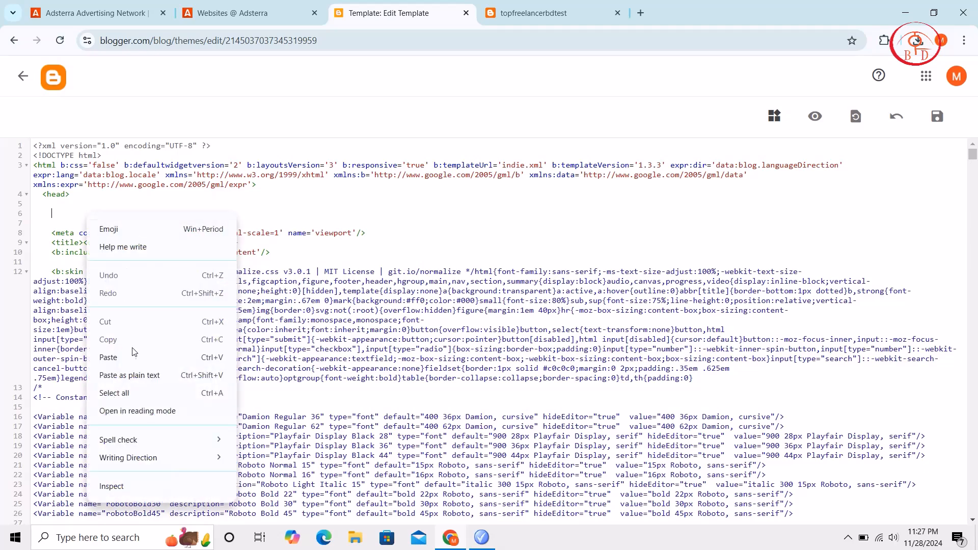
pyautogui.click(134, 353)
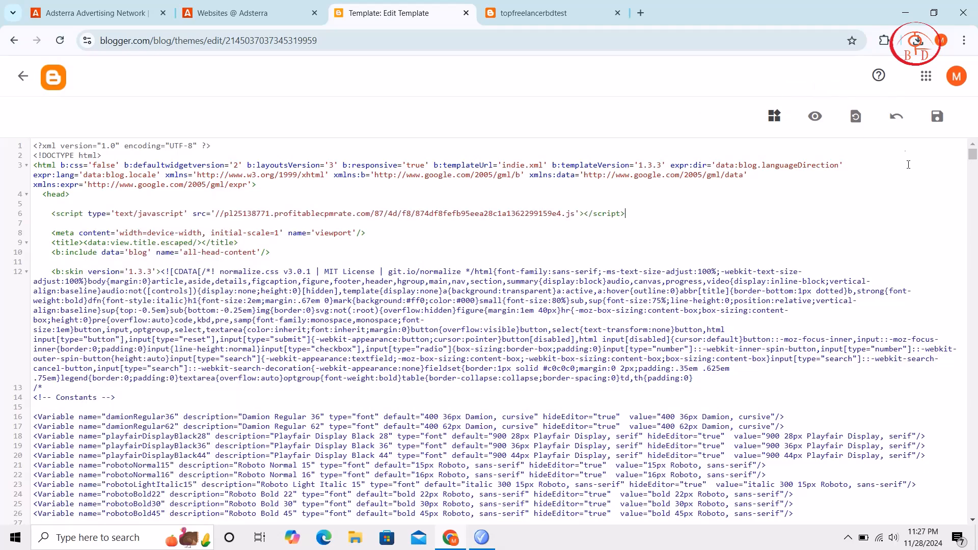
pyautogui.click(937, 121)
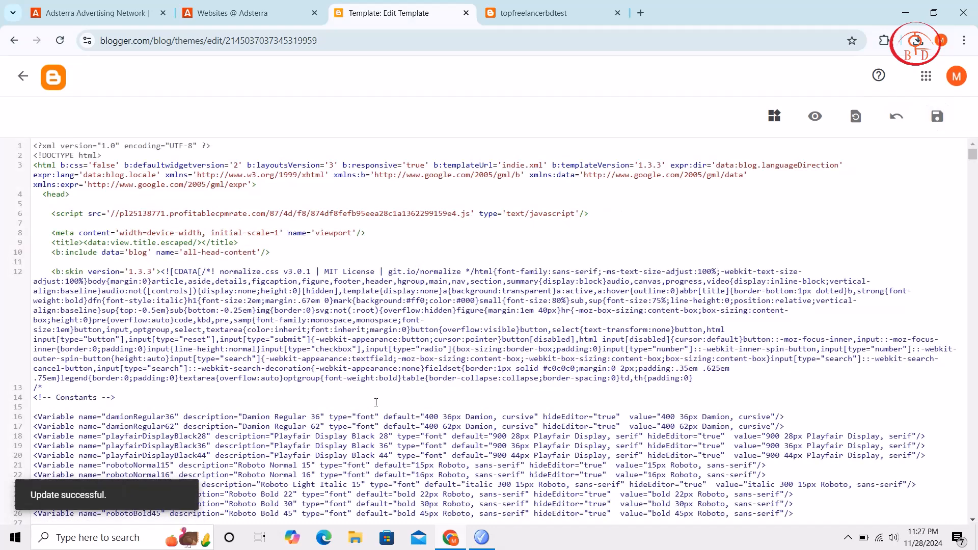
# Return to Blogger's post list, view the live blog and follow a post's Read More link to test the Popunder ad
pyautogui.hotkey('alt', 'Left')
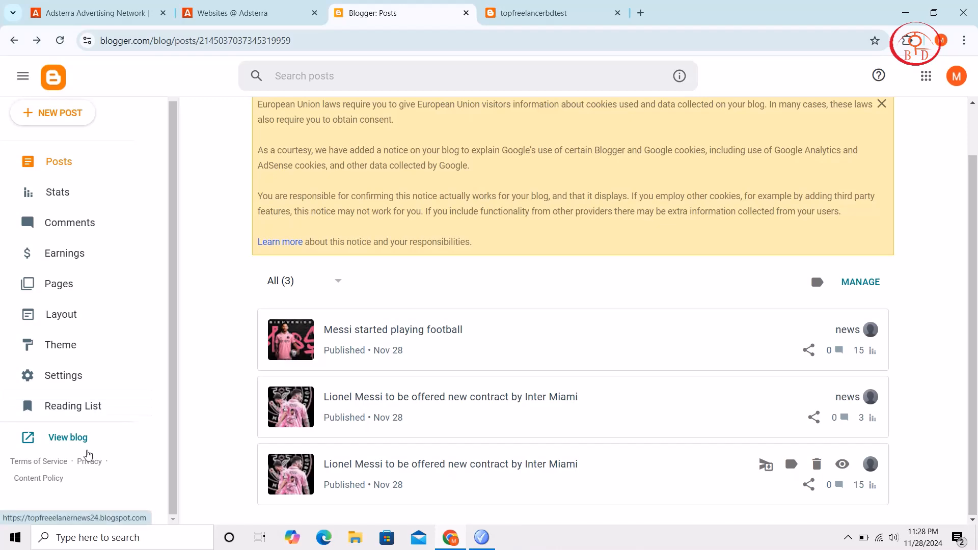
pyautogui.click(84, 447)
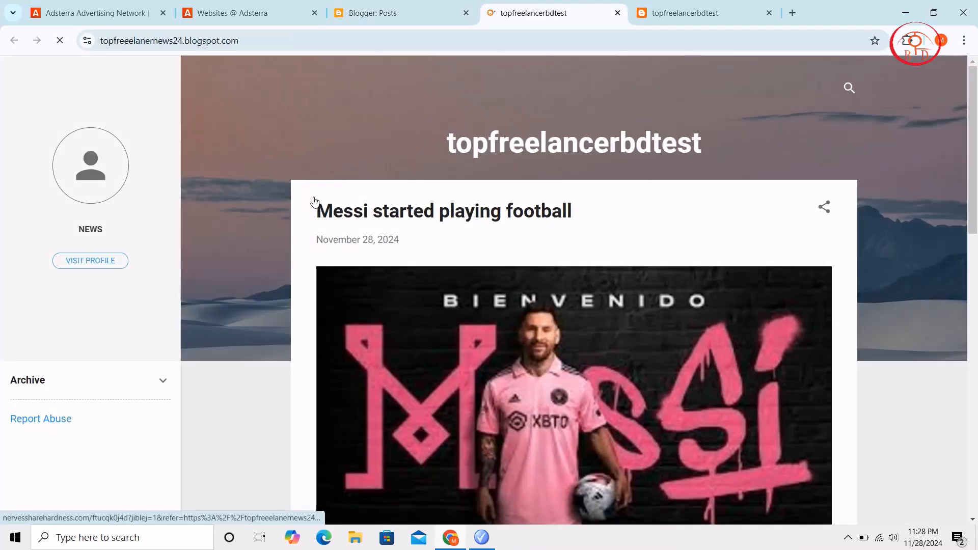
pyautogui.scroll(-6, 314, 201)
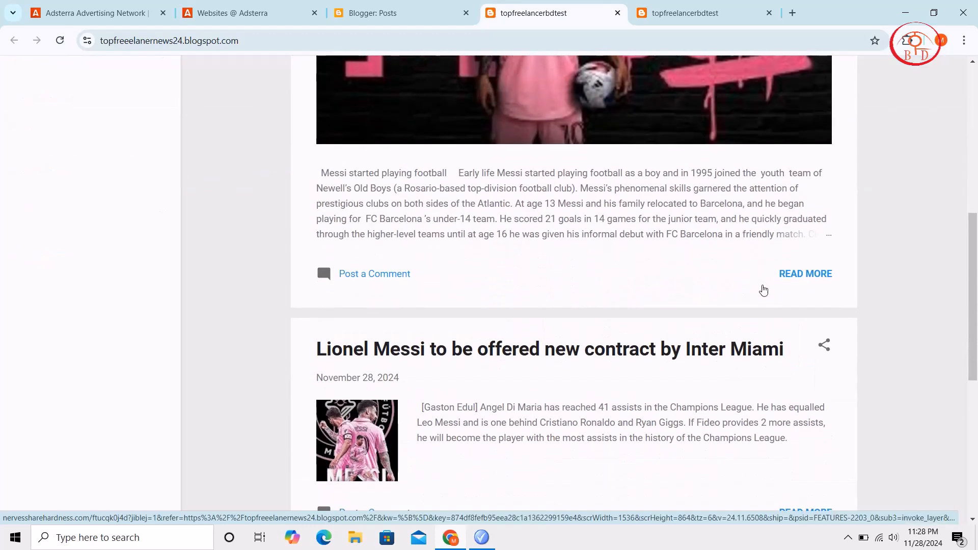
pyautogui.scroll(-4, 772, 331)
pyautogui.click(800, 314)
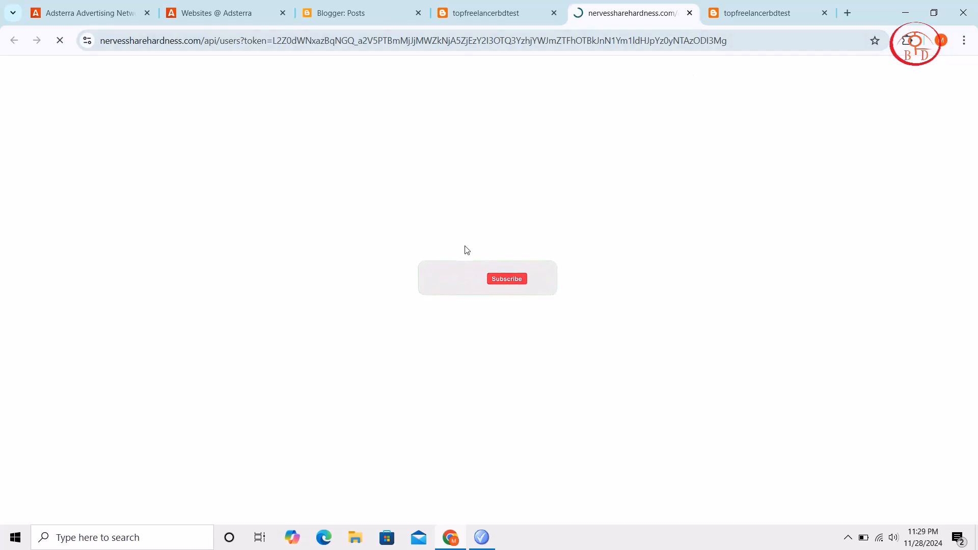
# Trigger the Popunder ad again from the blog's homepage, view the advertiser pages and close them
pyautogui.click(486, 13)
pyautogui.scroll(-3, 616, 354)
pyautogui.click(777, 383)
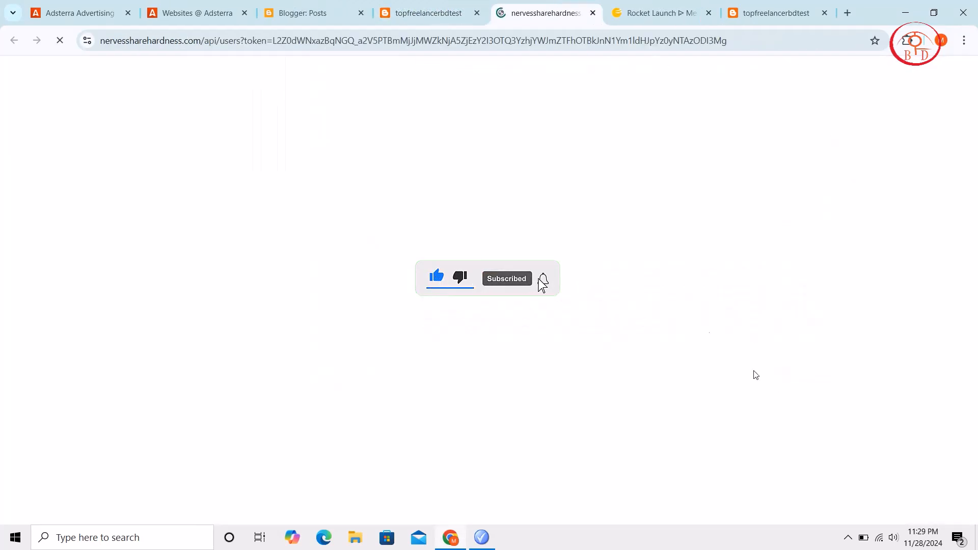
pyautogui.click(681, 5)
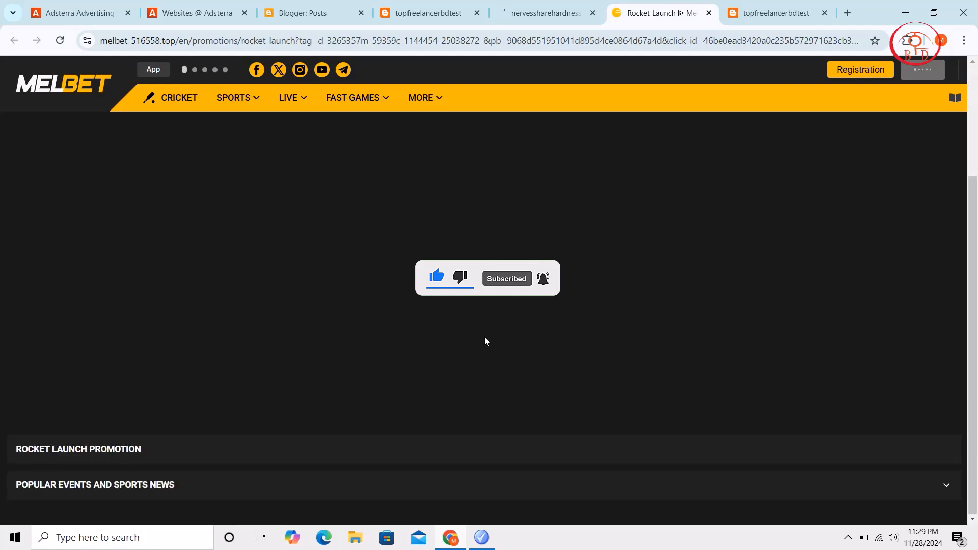
pyautogui.click(523, 6)
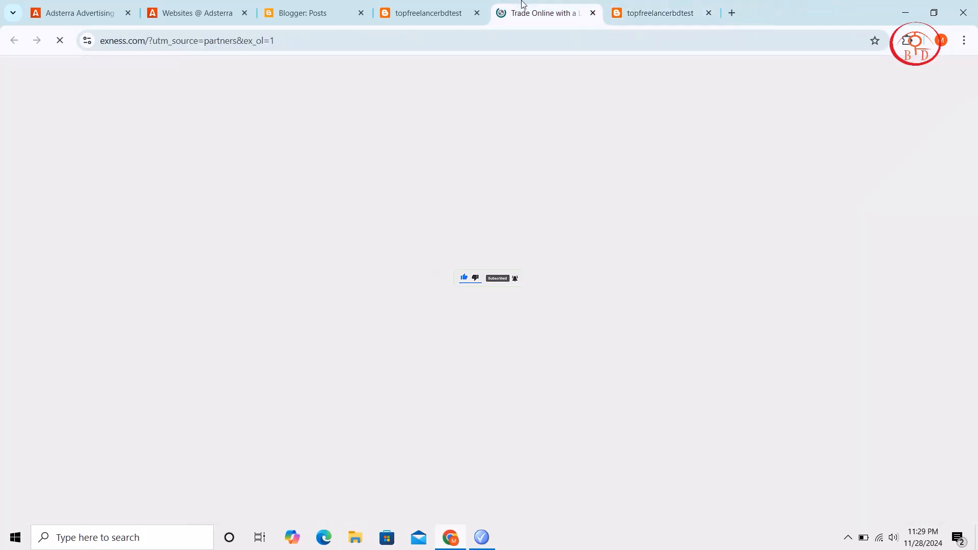
pyautogui.click(689, 12)
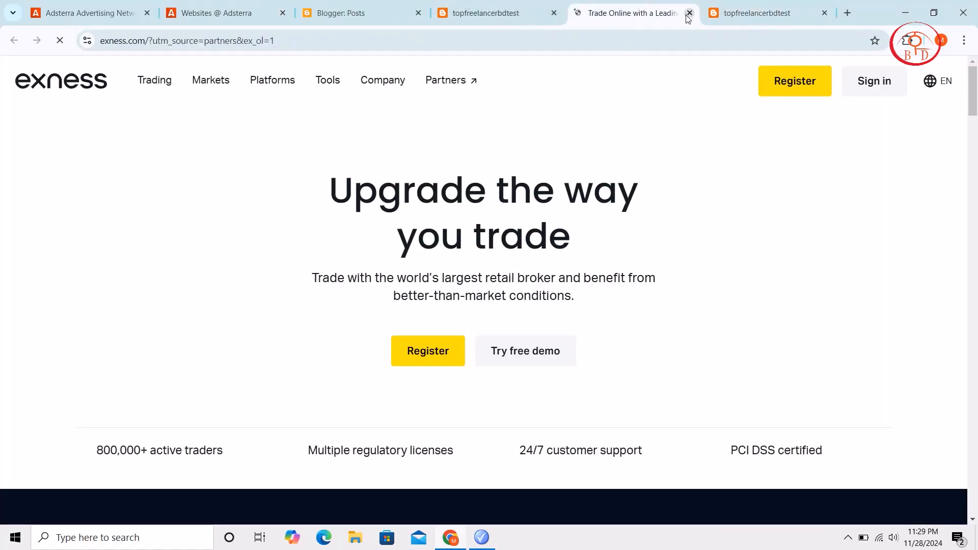
# Open the full "Messi started playing football" post from the blog's homepage, closing the Popunder ad page
pyautogui.scroll(-3, 526, 223)
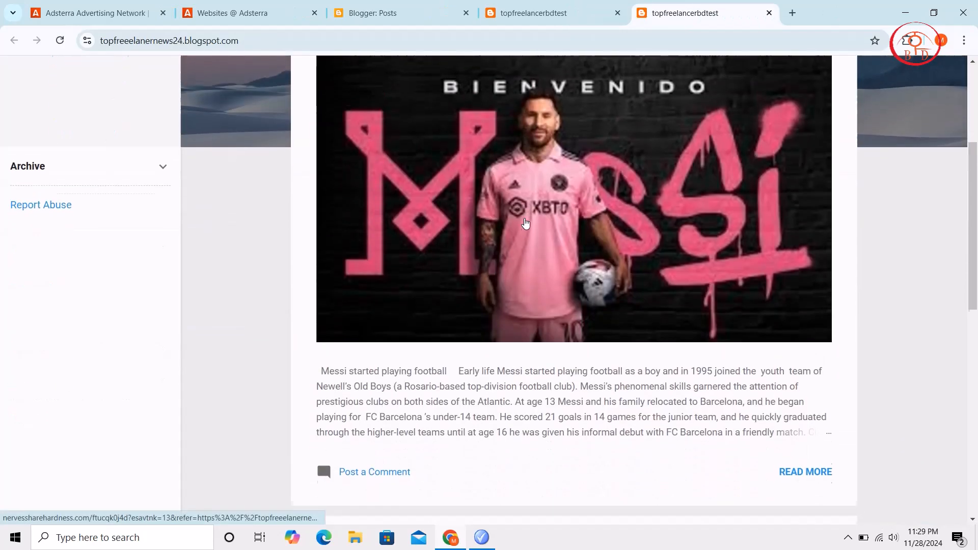
pyautogui.click(803, 454)
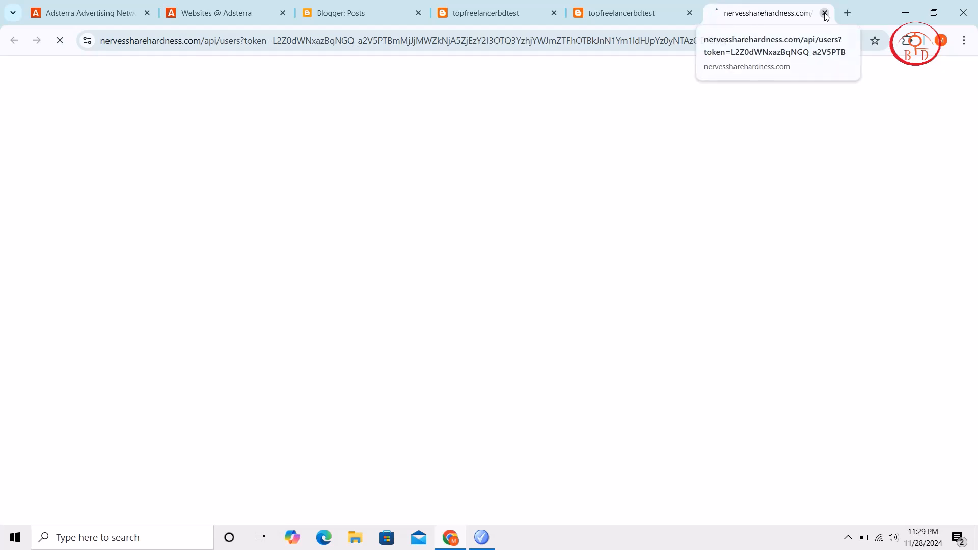
pyautogui.click(825, 13)
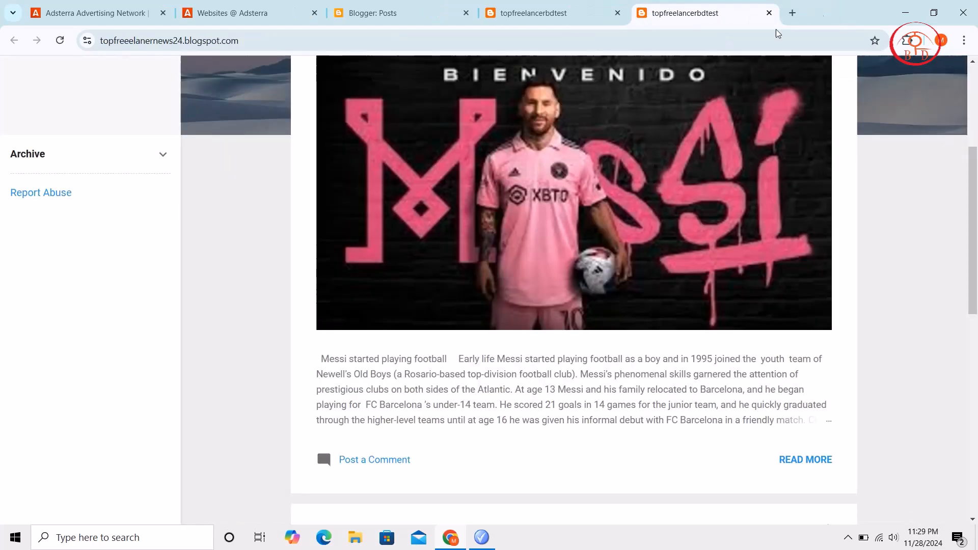
pyautogui.click(805, 459)
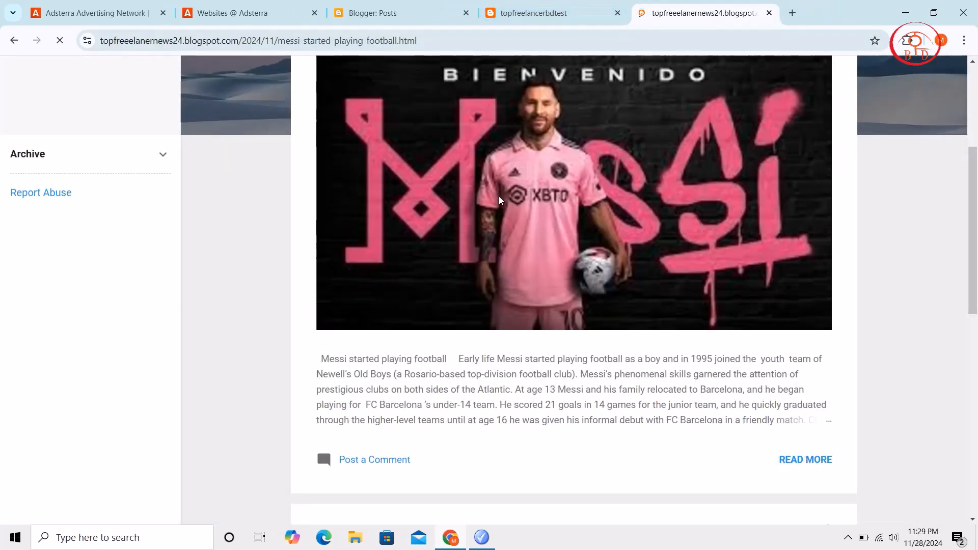
# Look through the post's text and banner ads, and go back to the blog's homepage
pyautogui.scroll(-8, 564, 311)
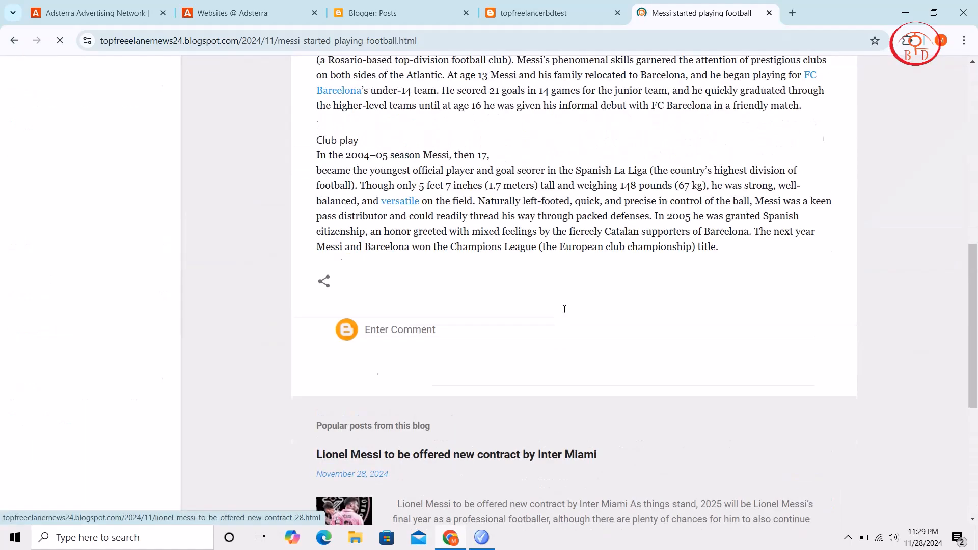
pyautogui.scroll(5, 565, 310)
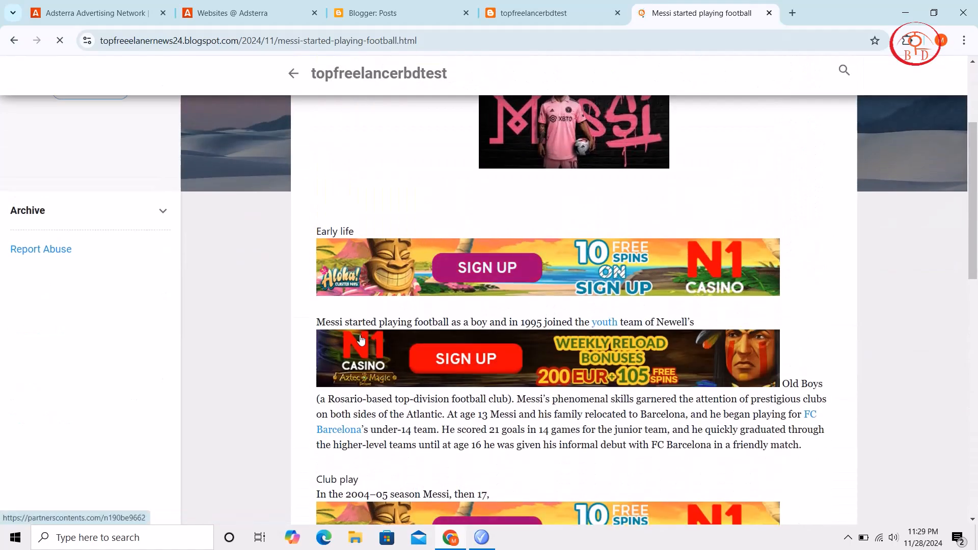
pyautogui.scroll(-7, 360, 338)
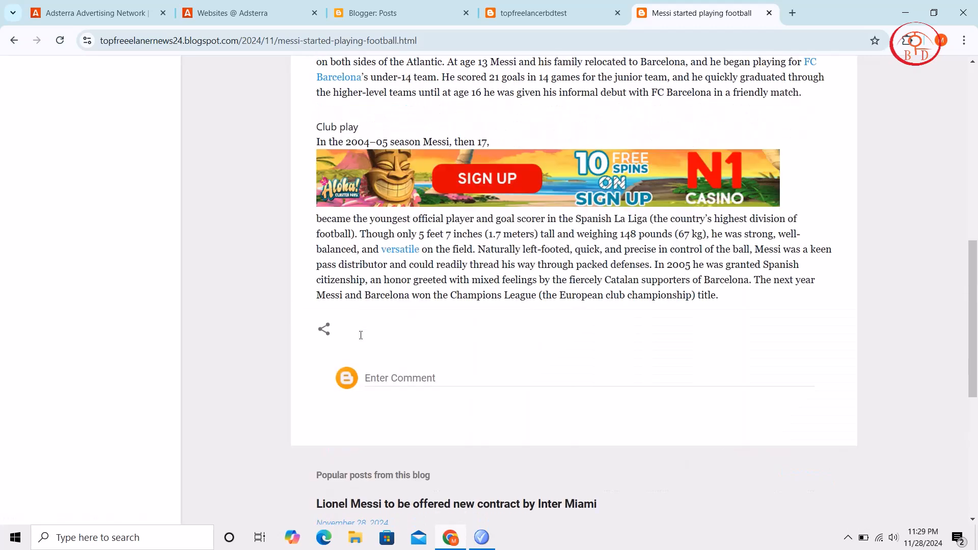
pyautogui.scroll(15, 360, 335)
pyautogui.click(11, 40)
pyautogui.click(12, 40)
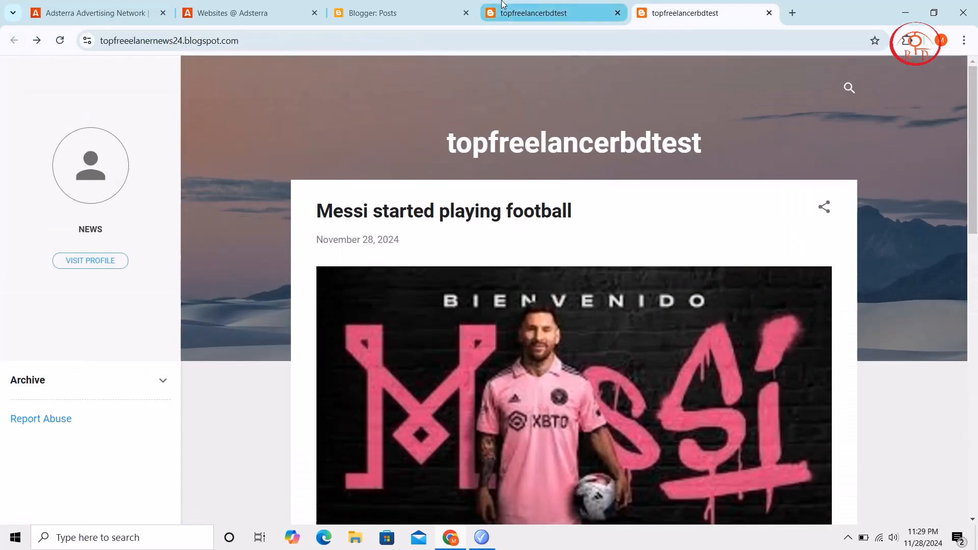
# Switch back to Blogger, create a new post and fill its body with the whole Lionel Messi contract article from Avro Pad
pyautogui.click(502, 4)
pyautogui.scroll(8, 437, 263)
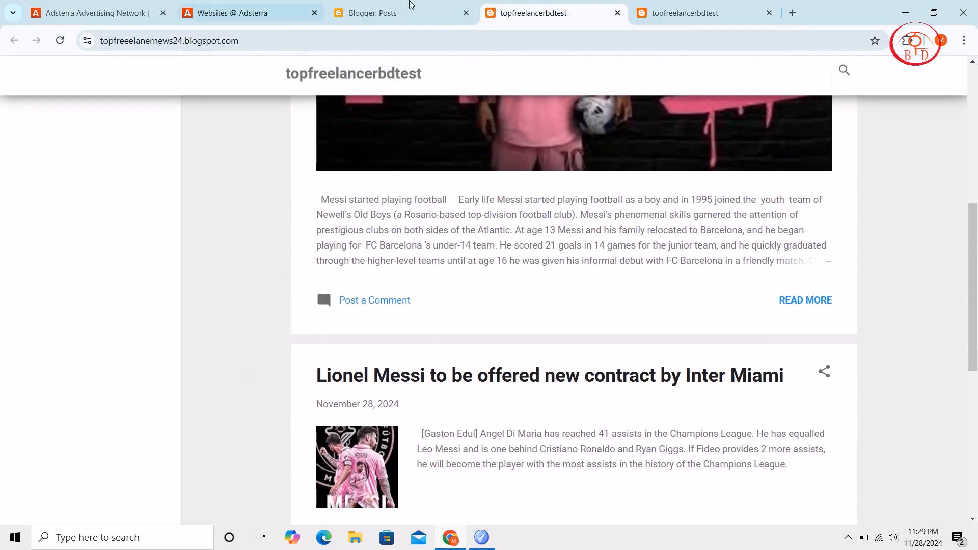
pyautogui.click(377, 5)
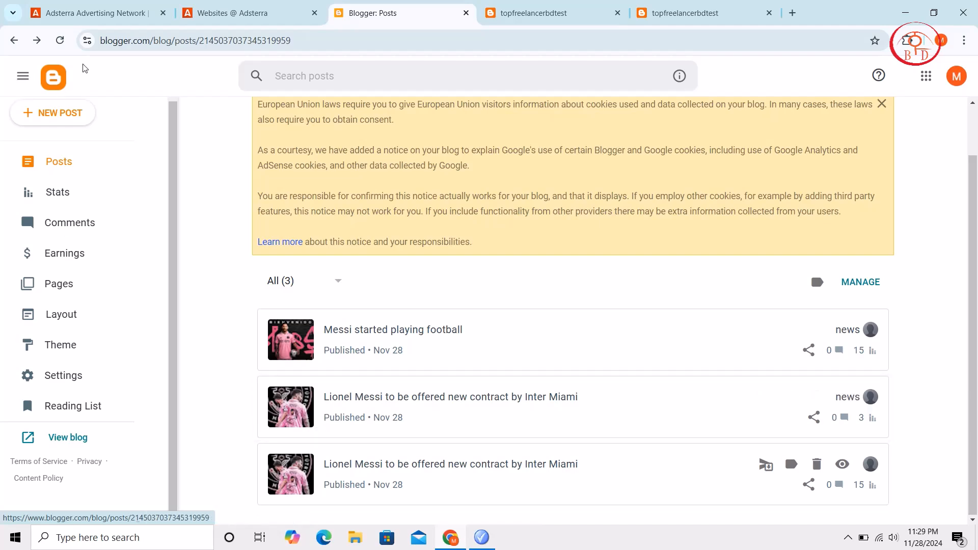
pyautogui.click(63, 120)
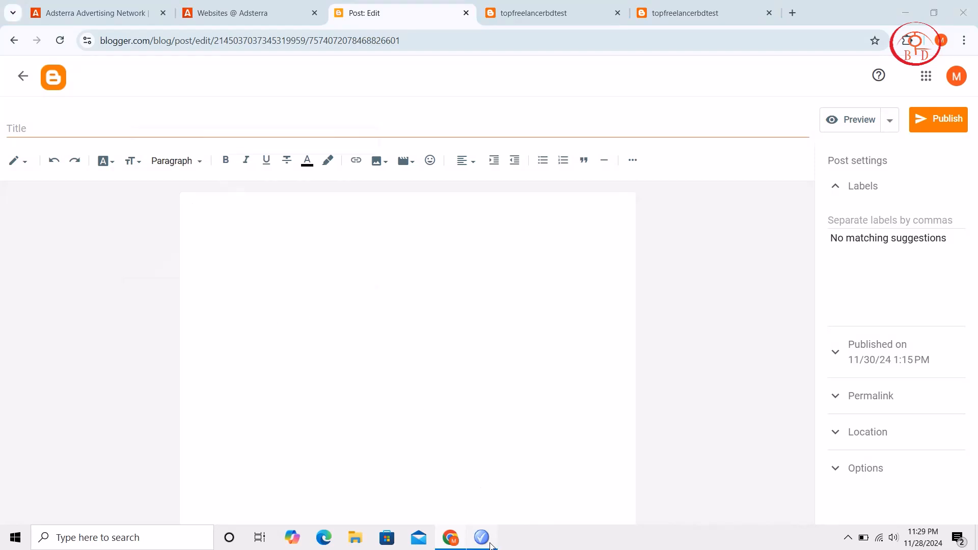
pyautogui.click(490, 546)
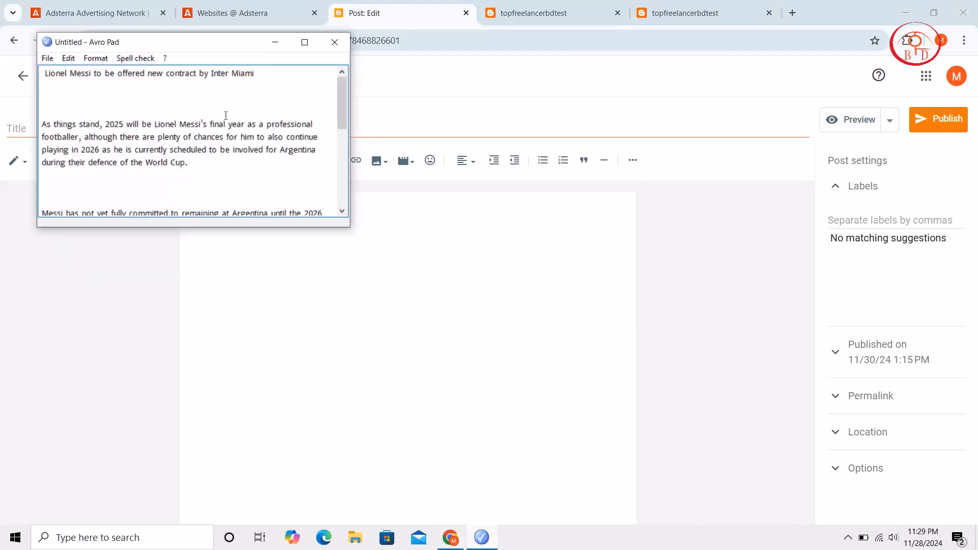
pyautogui.hotkey('ctrl', 'a')
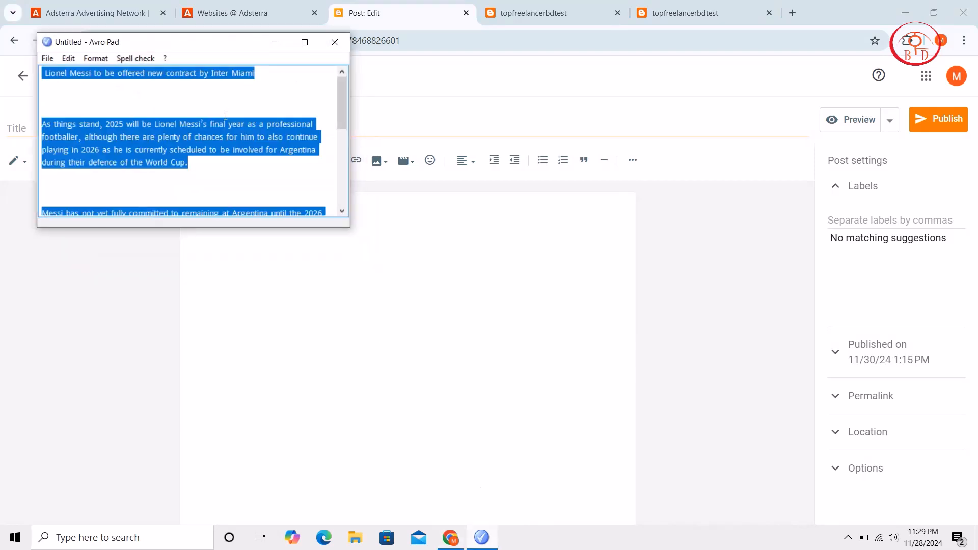
pyautogui.click(276, 42)
pyautogui.hotkey('ctrl', 'v')
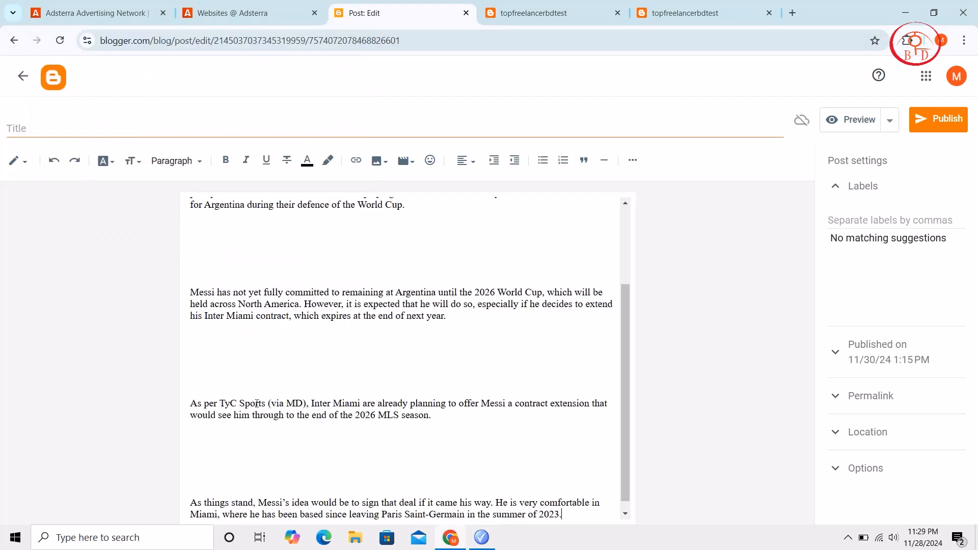
# Delete the surplus blank lines between the heading and the article's paragraphs in the post body
pyautogui.press('BackSpace')
pyautogui.press('BackSpace')
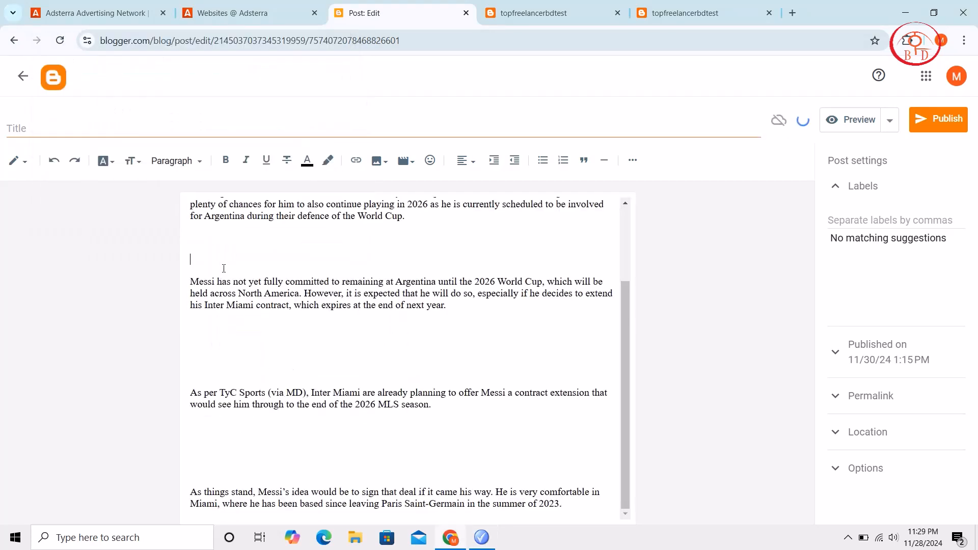
pyautogui.scroll(2, 227, 285)
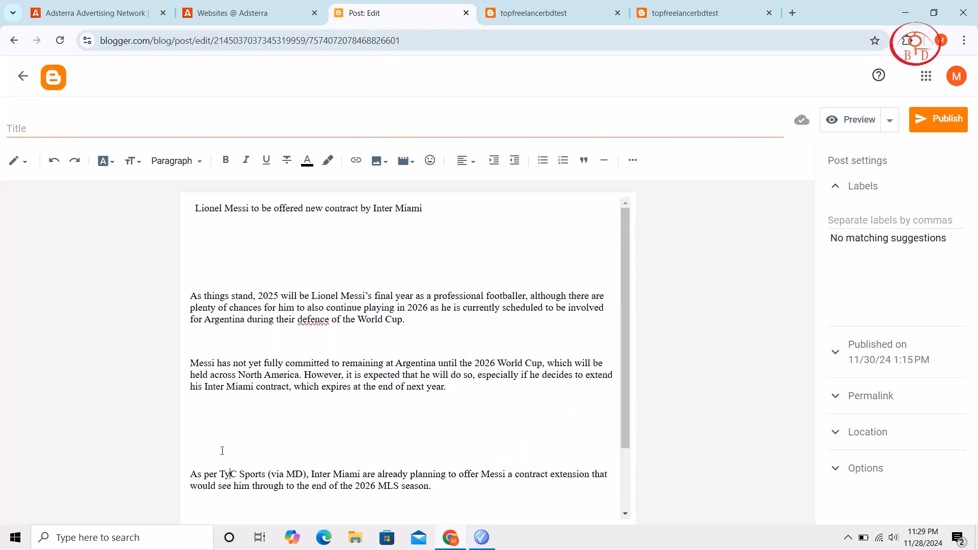
pyautogui.press('BackSpace')
pyautogui.press('BackSpace')
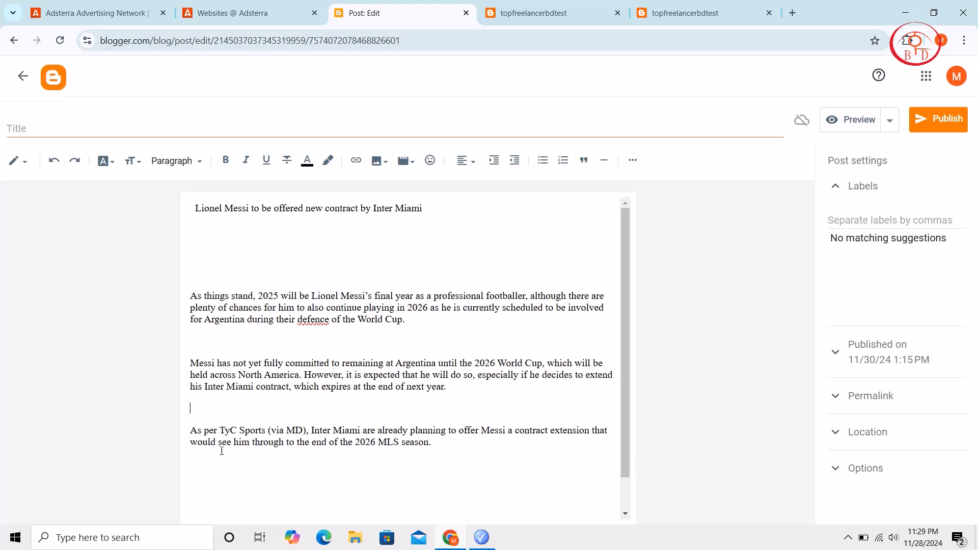
pyautogui.scroll(-1, 283, 447)
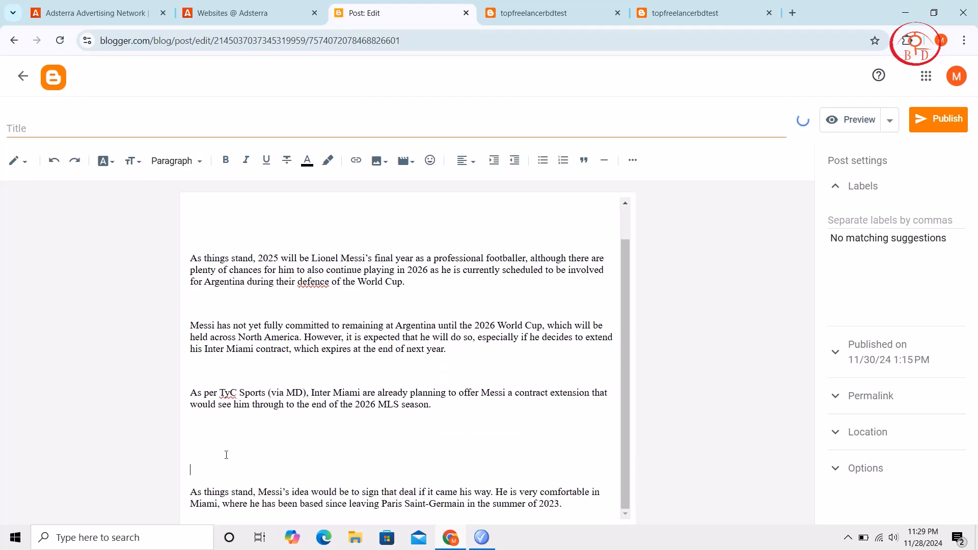
pyautogui.press('BackSpace')
pyautogui.press('BackSpace')
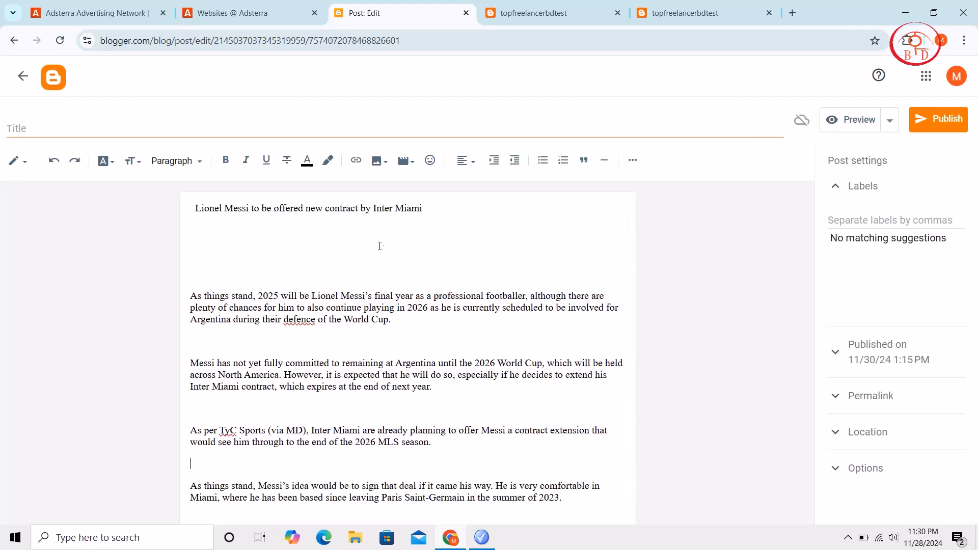
pyautogui.press('BackSpace')
pyautogui.press('BackSpace')
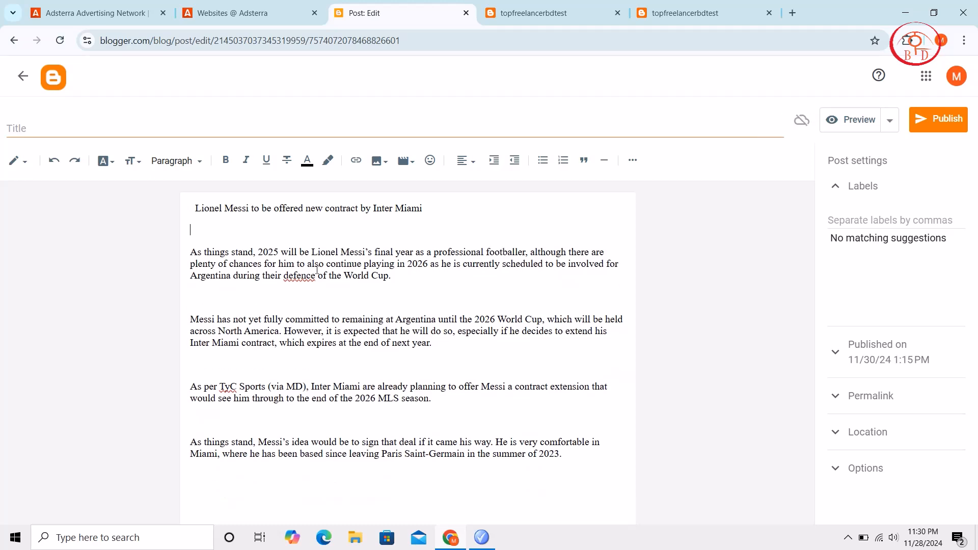
# Copy the heading "Lionel Messi to be offered new contract by Inter Miami", delete it, paste it back in place and turn on bold
pyautogui.moveTo(440, 206); pyautogui.dragTo(195, 207)
pyautogui.rightClick(195, 206)
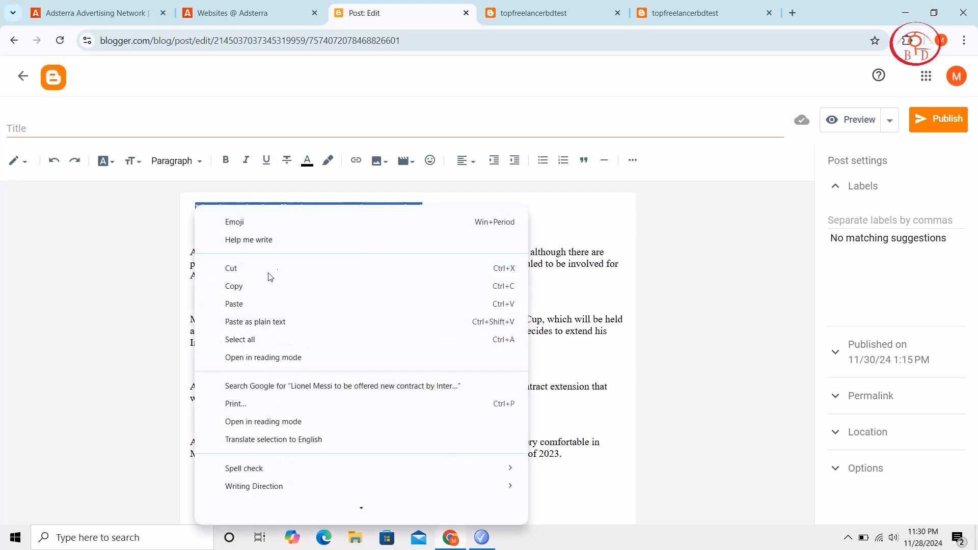
pyautogui.click(258, 283)
pyautogui.press('BackSpace')
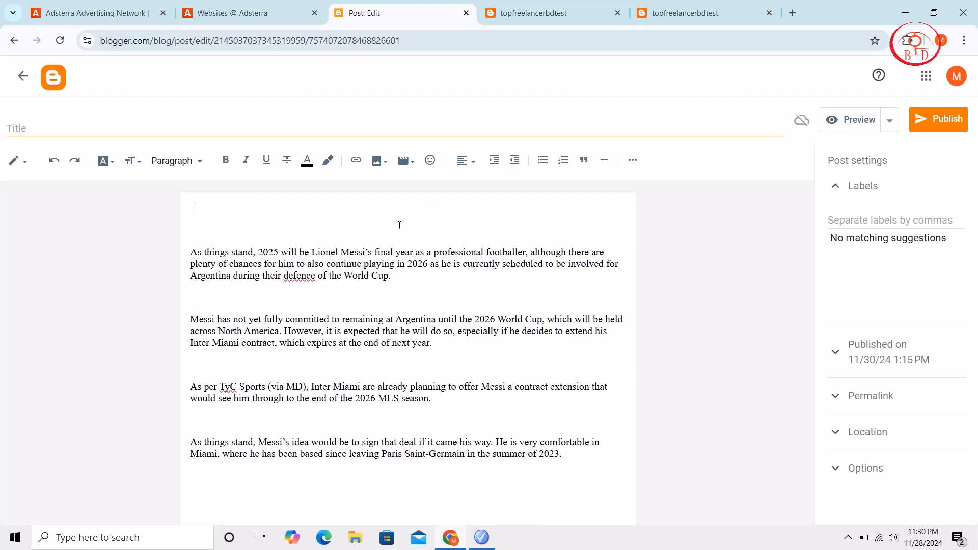
pyautogui.hotkey('ctrl', 'v')
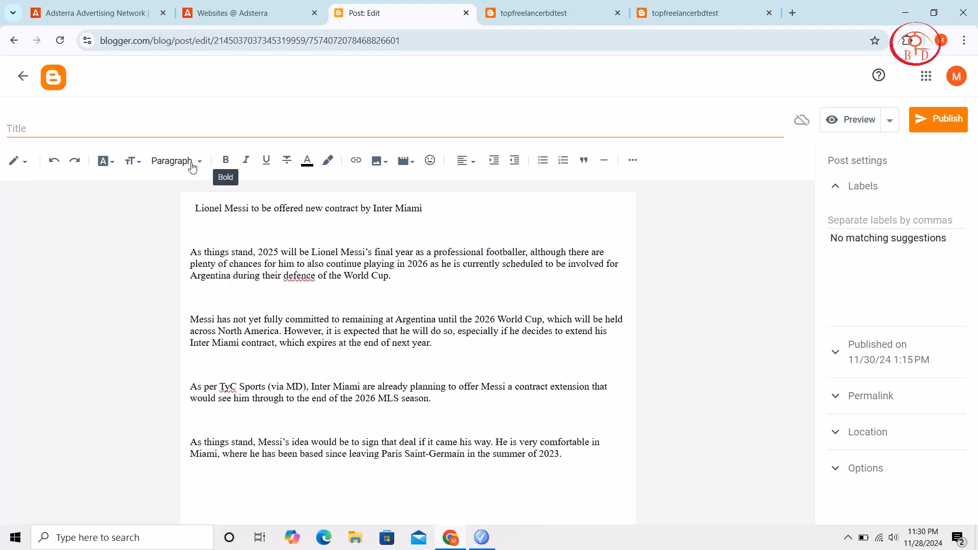
pyautogui.click(226, 161)
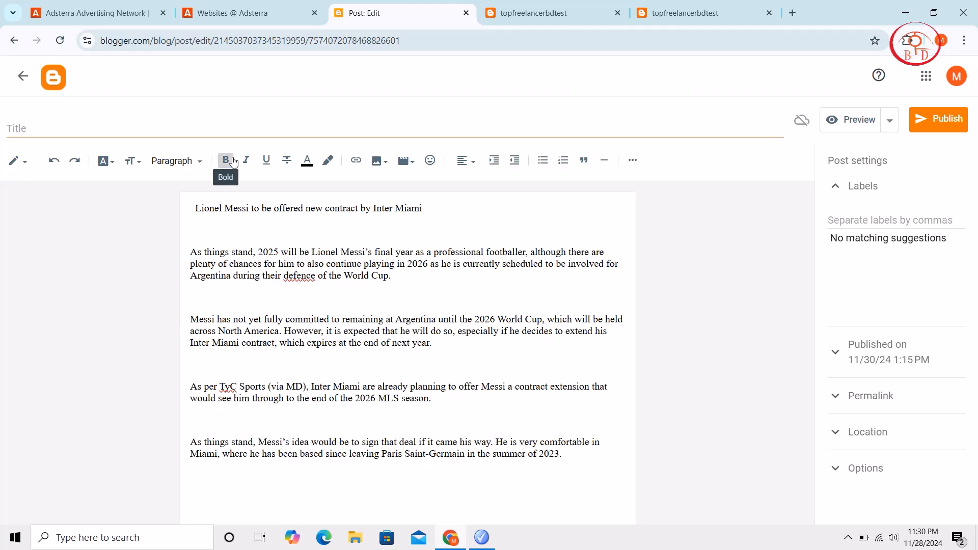
# Indent the heading one level and paste "Lionel Messi to be offered new contract by Inter Miami" as the post title
pyautogui.click(495, 161)
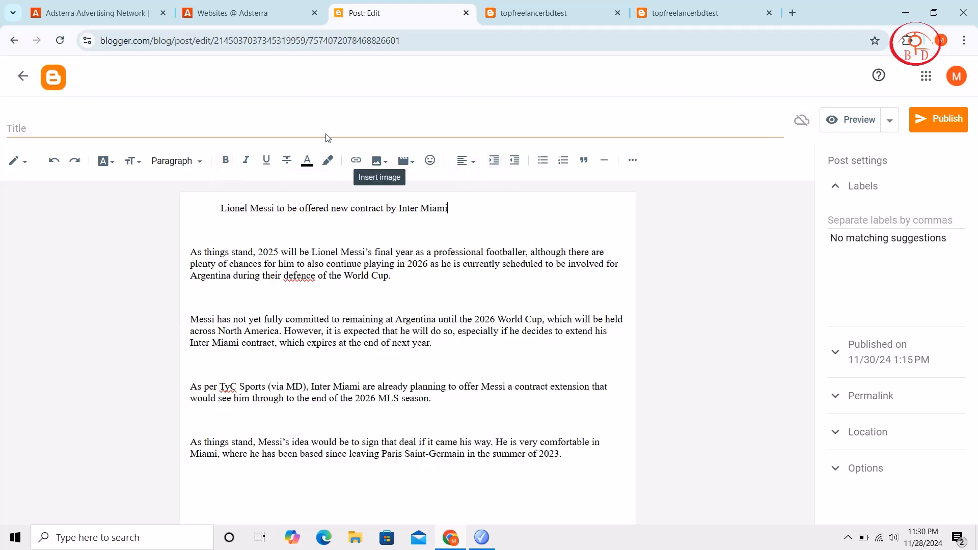
pyautogui.click(336, 128)
pyautogui.hotkey('ctrl', 'v')
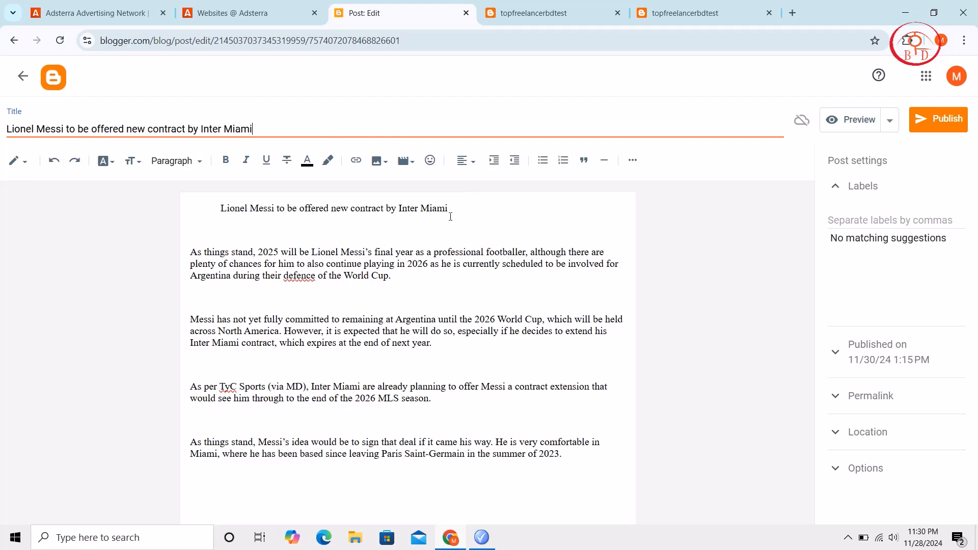
# Add a line below the heading and insert the image download (15) there, uploaded from the computer's Downloads folder
pyautogui.click(454, 210)
pyautogui.press('Return')
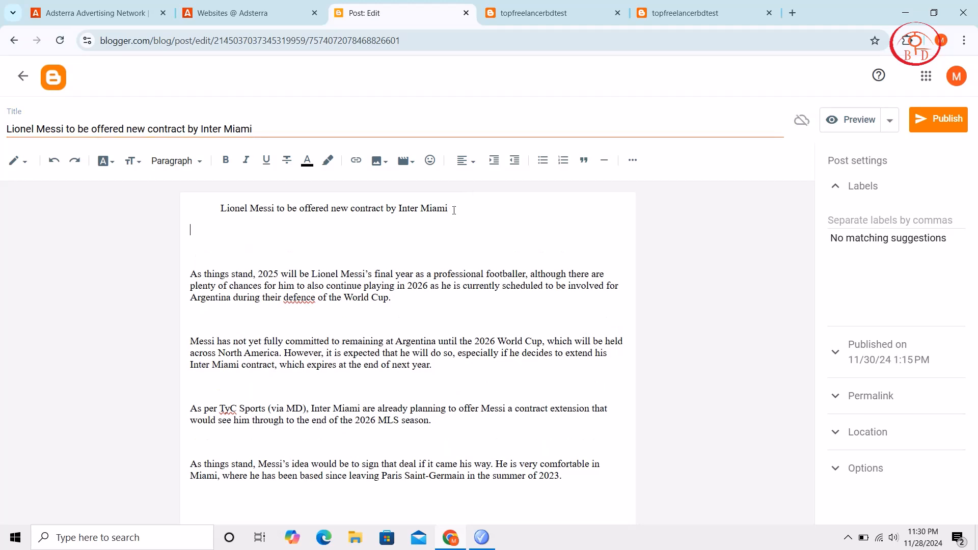
pyautogui.click(379, 161)
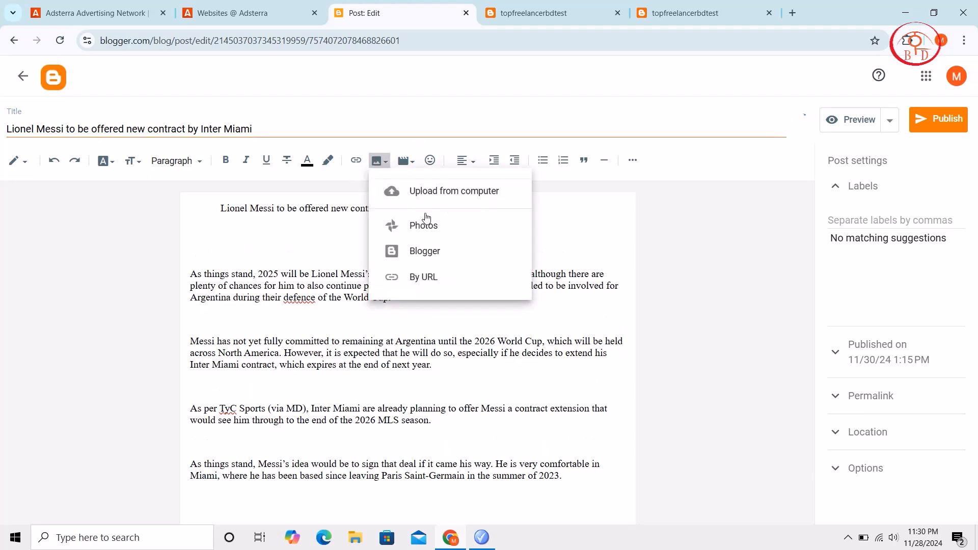
pyautogui.click(449, 198)
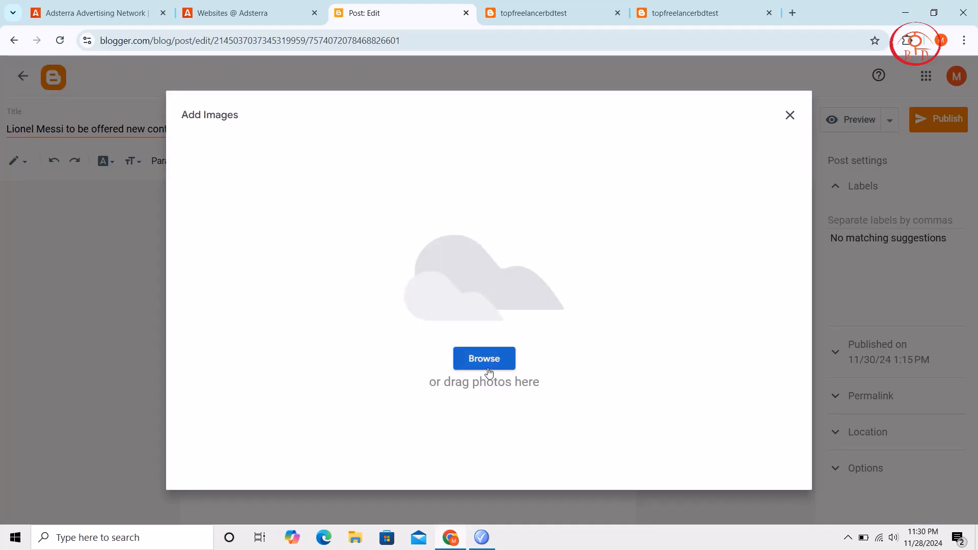
pyautogui.click(489, 372)
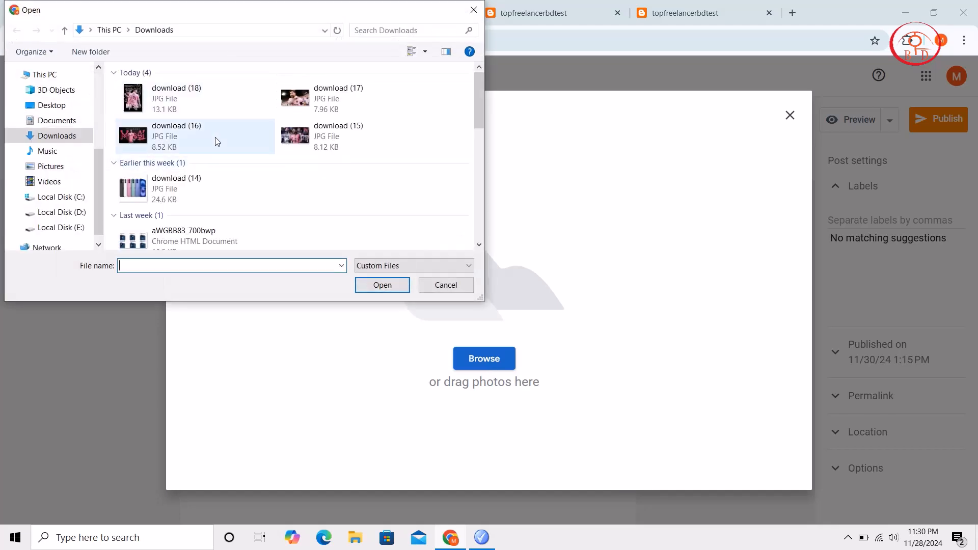
pyautogui.click(304, 145)
pyautogui.doubleClick(304, 145)
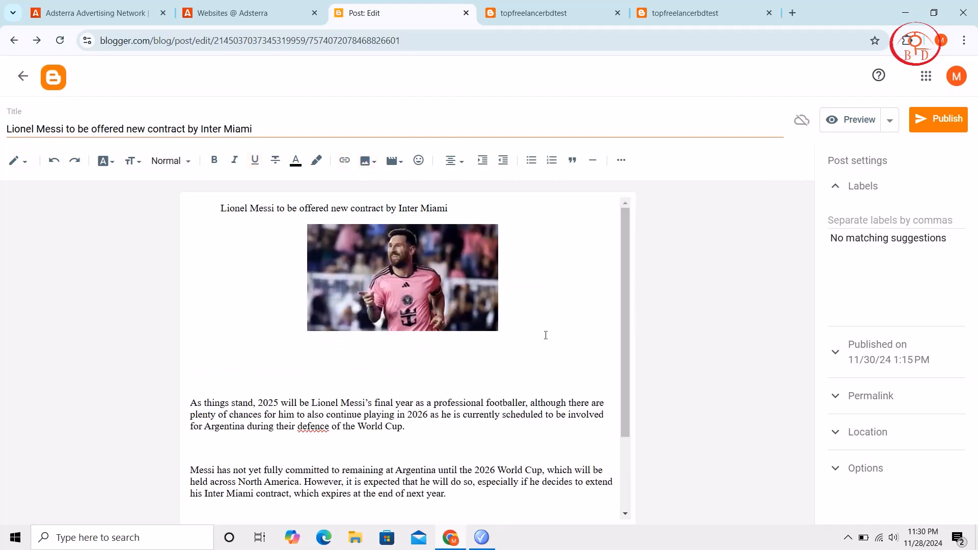
pyautogui.click(429, 292)
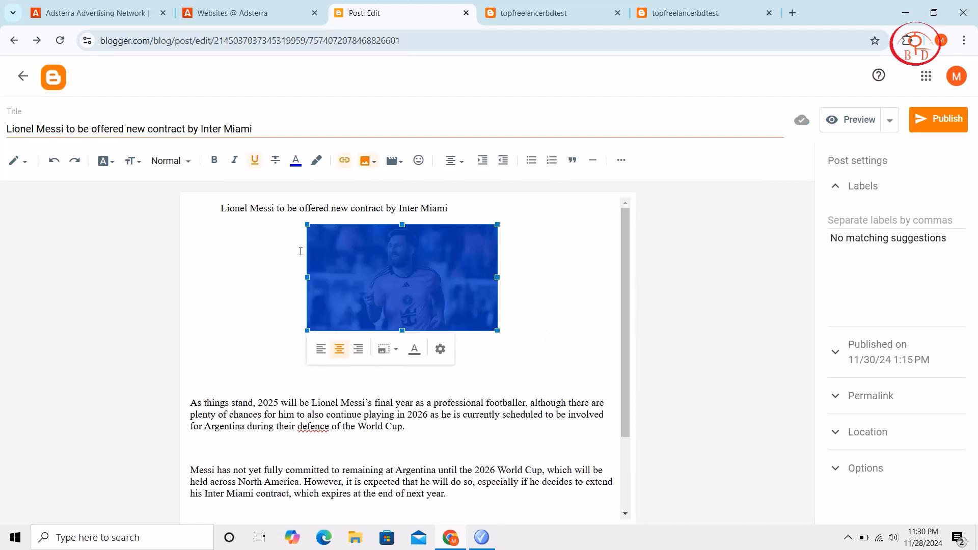
# Make the heading above the image bold and shift it to three indent levels
pyautogui.click(456, 205)
pyautogui.moveTo(456, 210); pyautogui.dragTo(218, 208)
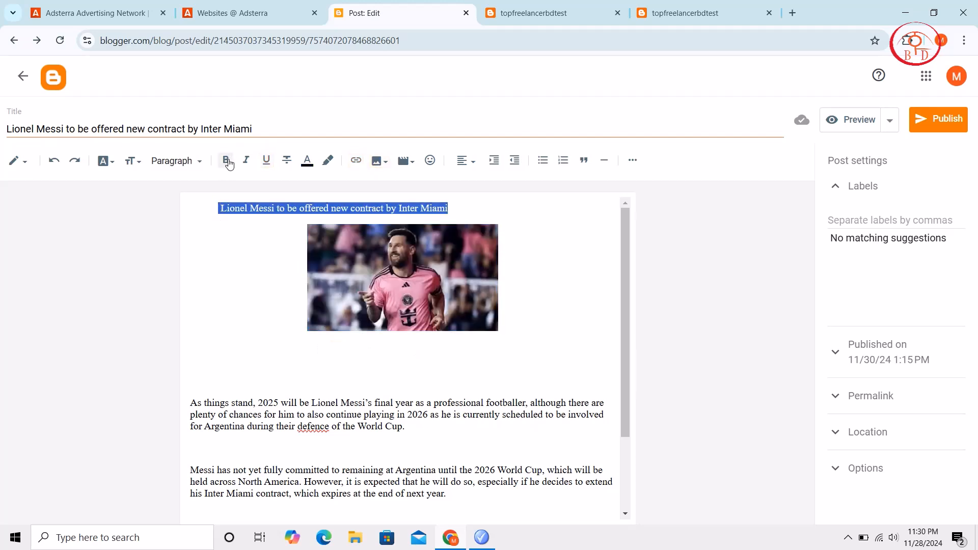
pyautogui.click(228, 161)
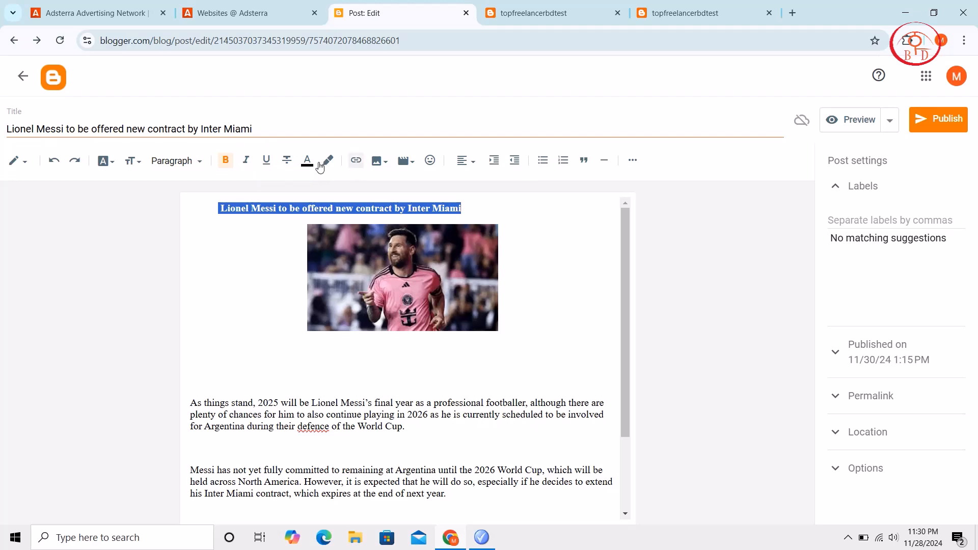
pyautogui.click(515, 161)
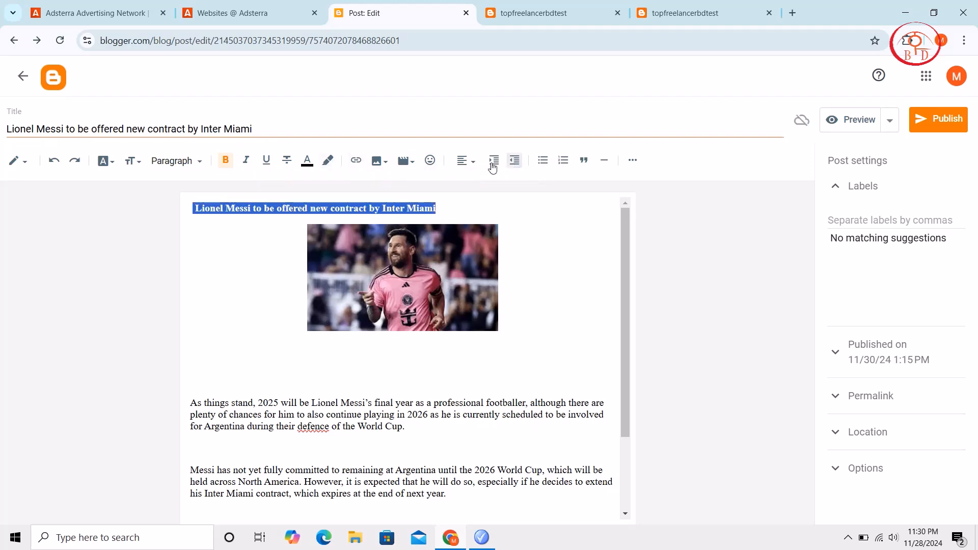
pyautogui.click(493, 162)
pyautogui.click(492, 162)
pyautogui.click(490, 163)
pyautogui.click(570, 357)
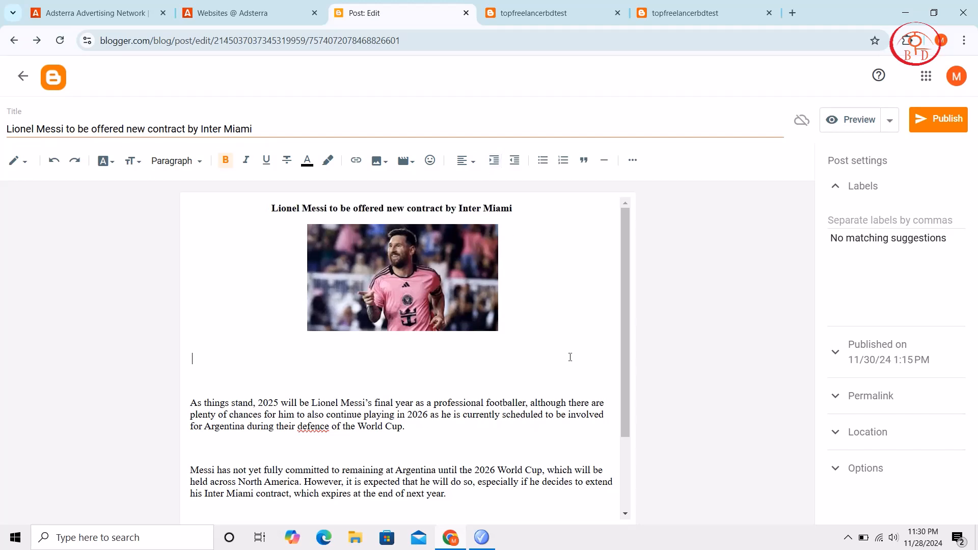
# Check the rest of the article's text and publish the post to the blog
pyautogui.scroll(-2, 570, 357)
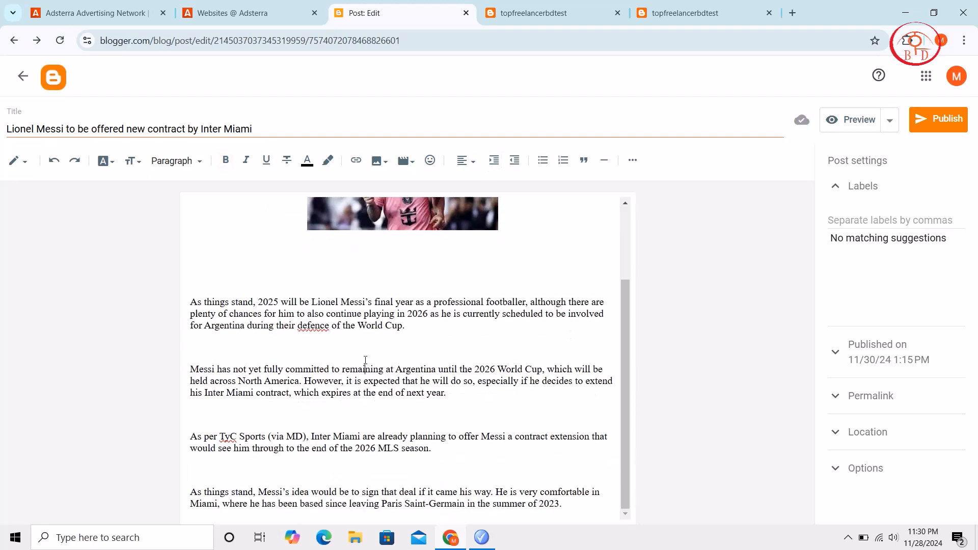
pyautogui.click(956, 121)
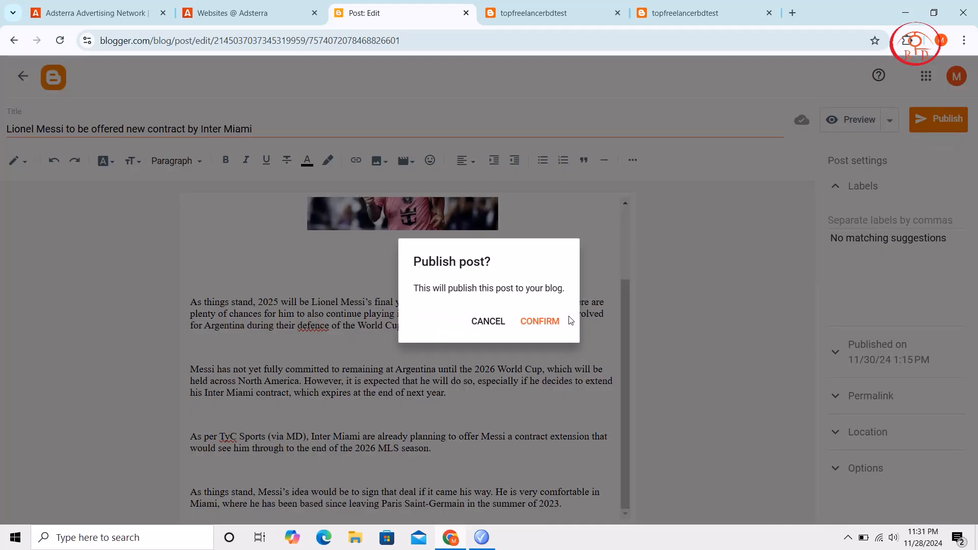
pyautogui.click(549, 322)
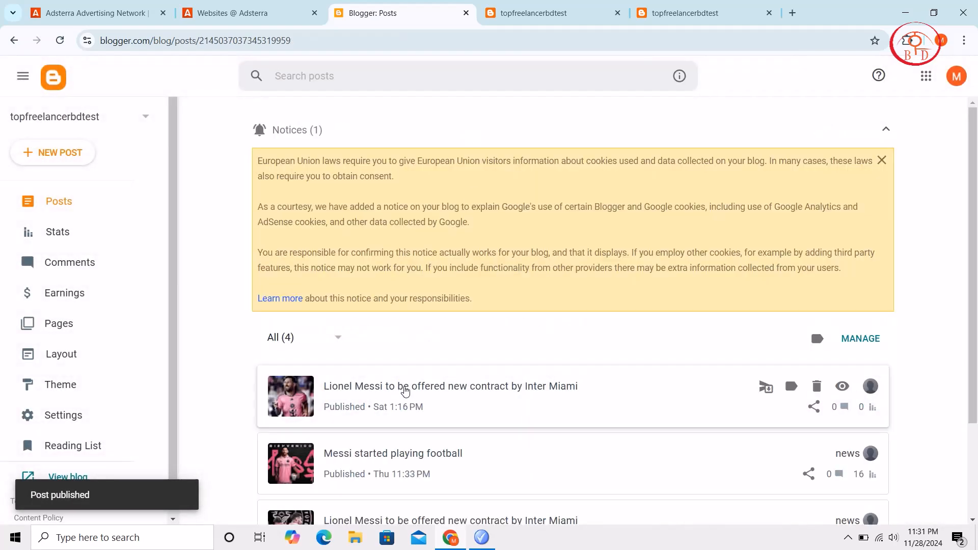
# Open the post "Messi started playing football" in HTML view and examine where the banner ad scripts sit in its code
pyautogui.click(405, 391)
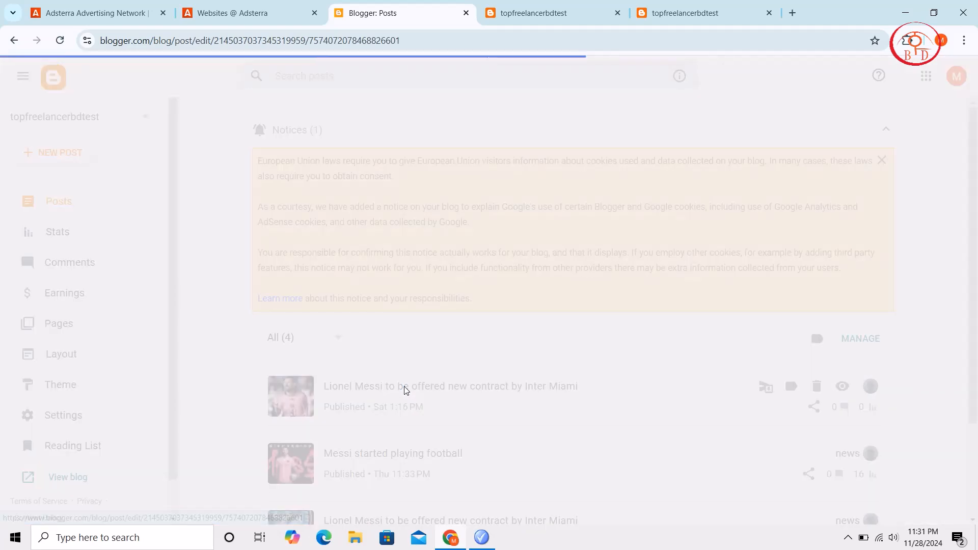
pyautogui.click(23, 76)
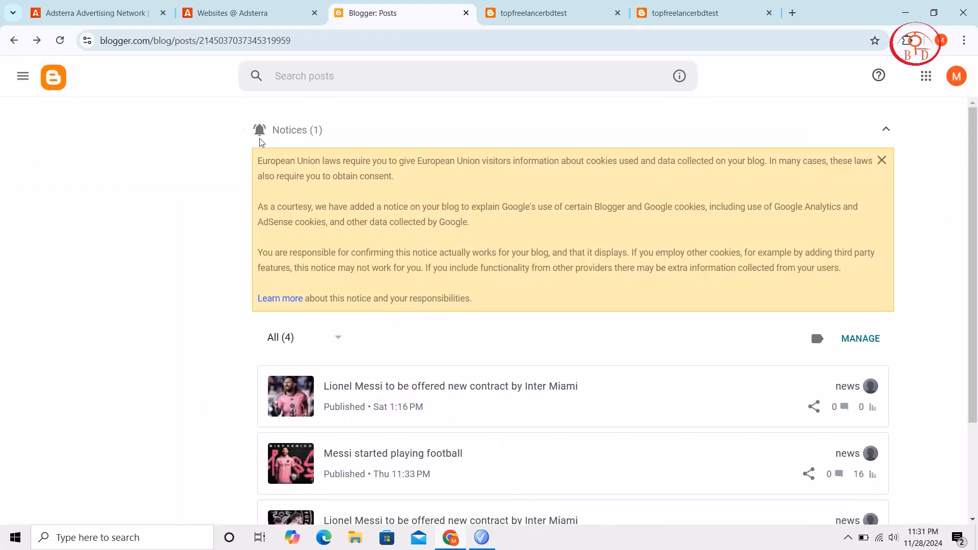
pyautogui.scroll(-3, 299, 200)
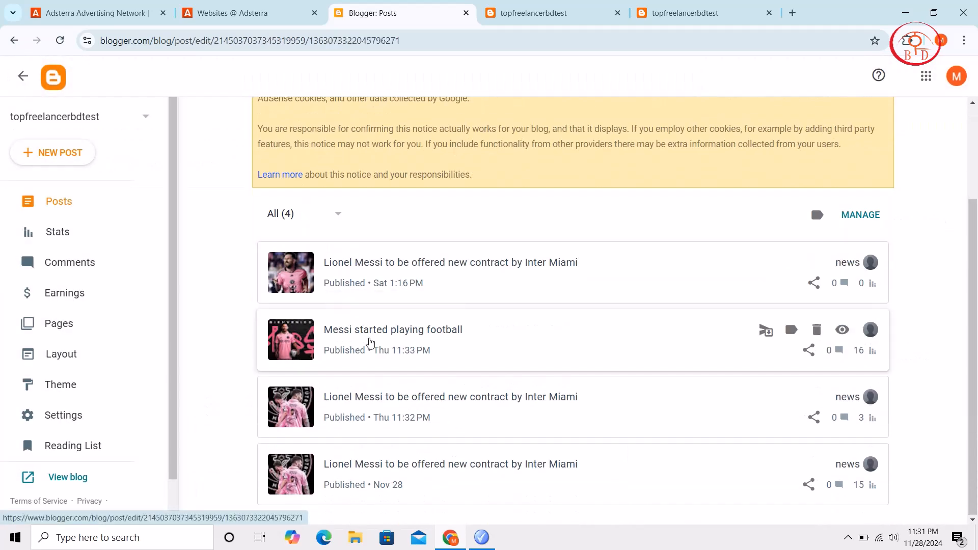
pyautogui.click(371, 342)
pyautogui.scroll(-3, 368, 338)
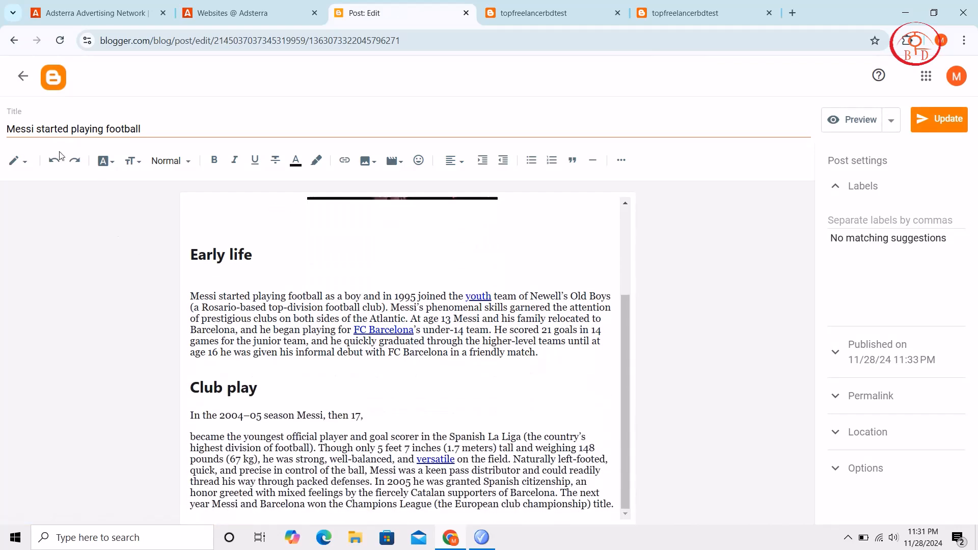
pyautogui.click(21, 161)
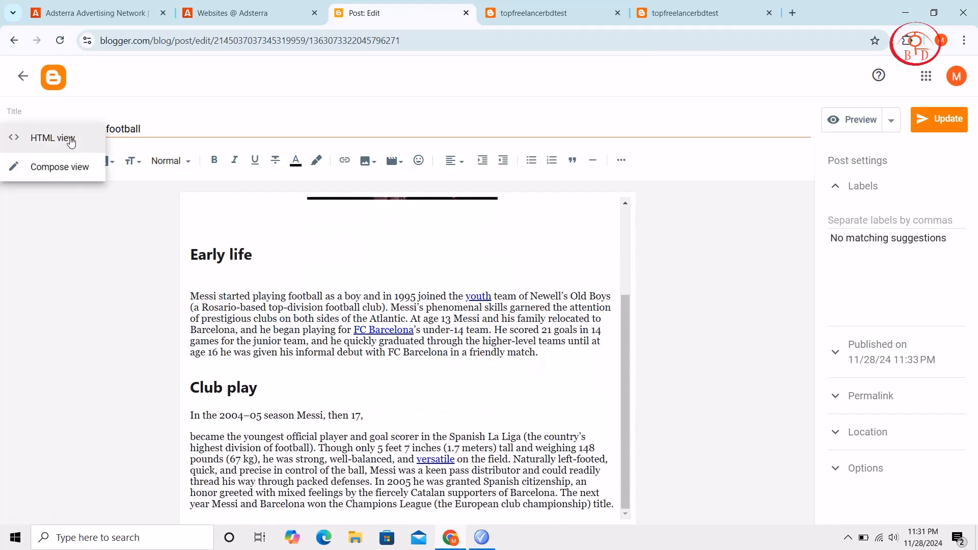
pyautogui.click(68, 144)
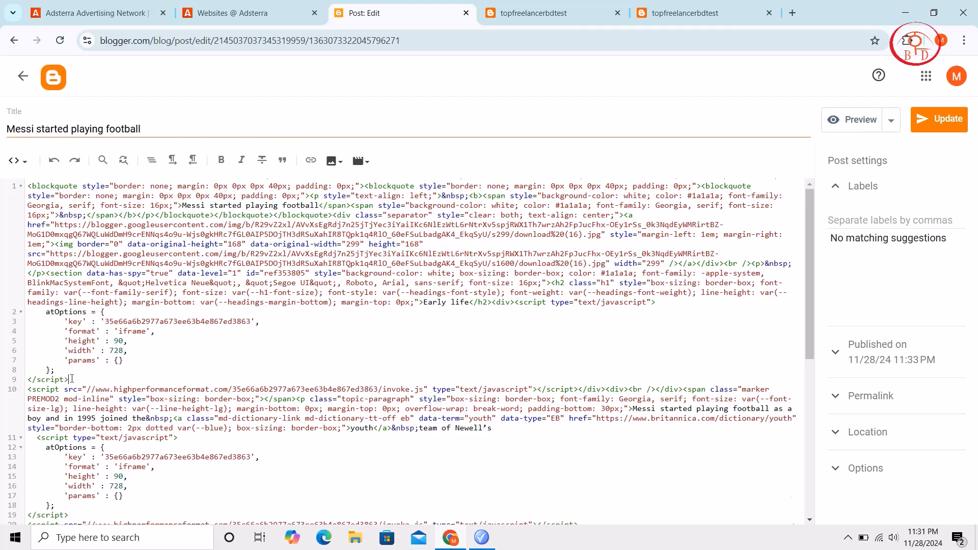
pyautogui.scroll(-6, 71, 378)
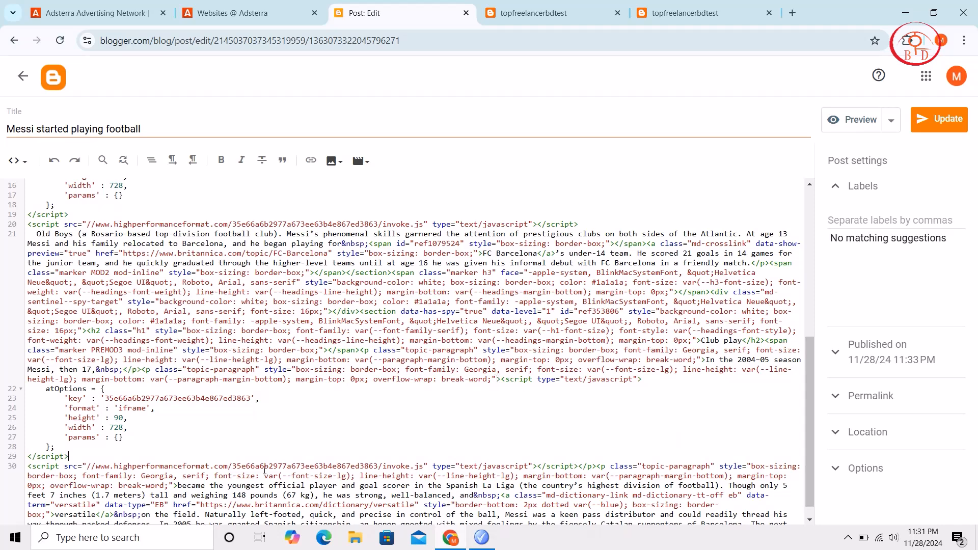
pyautogui.scroll(6, 116, 447)
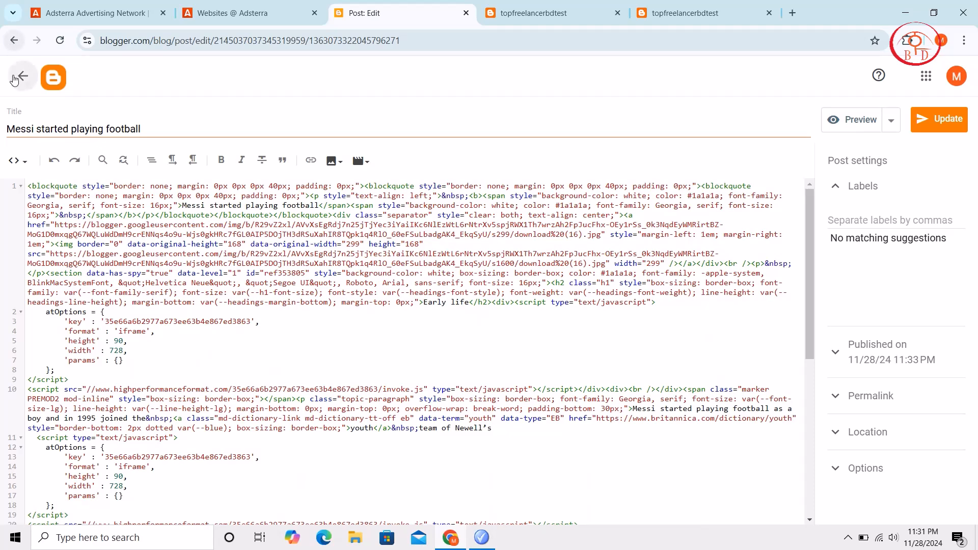
# Switch to Adsterra's website list, review the ad unit formats available for topfreeelanernews24.blogspot.com, and close the form without adding one
pyautogui.click(249, 5)
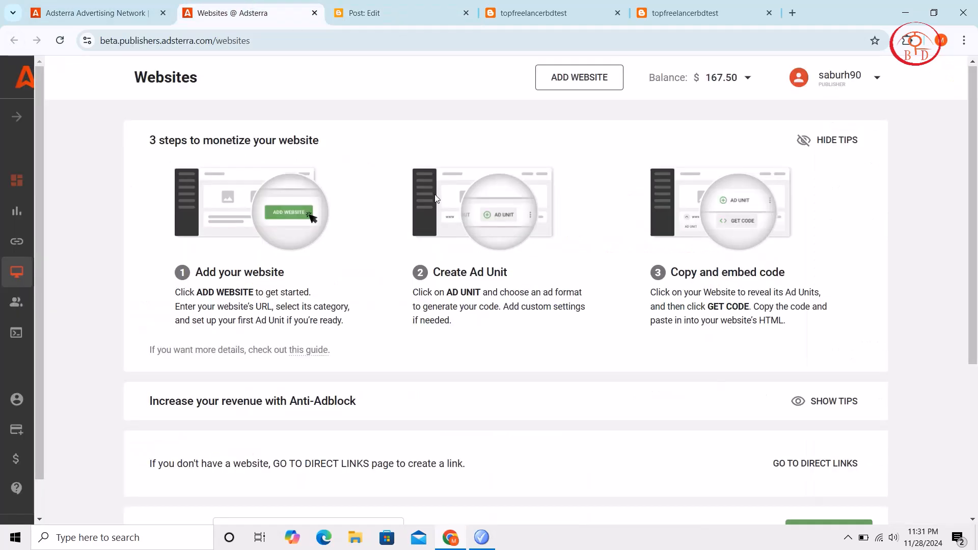
pyautogui.scroll(-5, 436, 199)
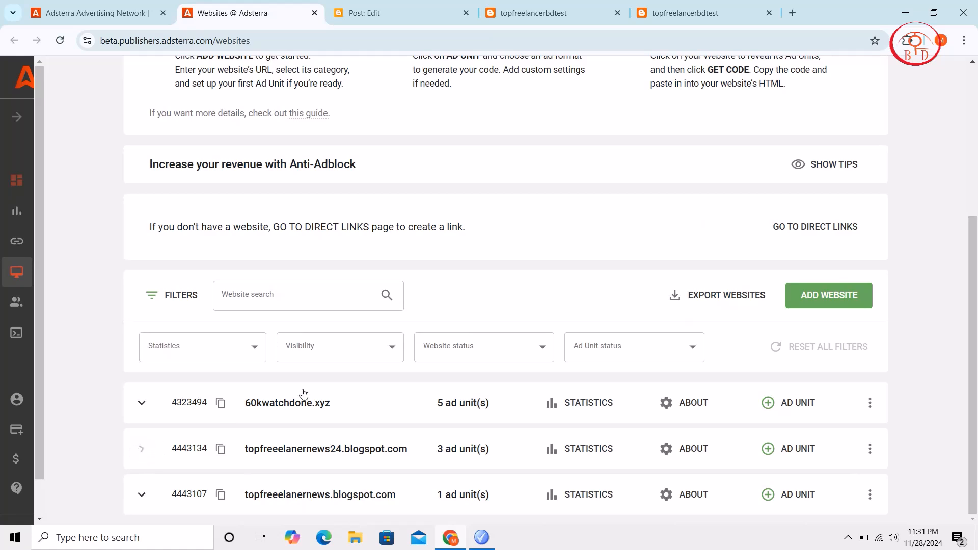
pyautogui.click(798, 450)
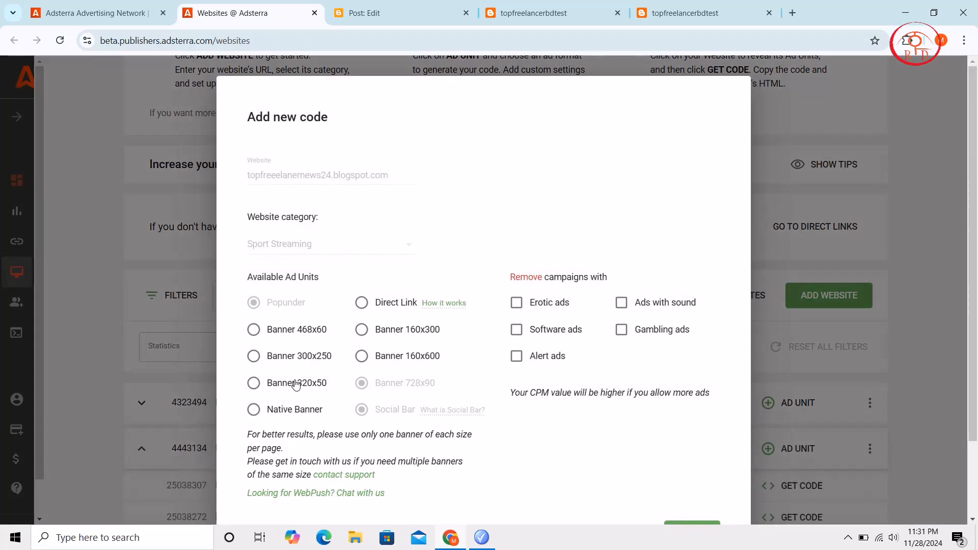
pyautogui.scroll(-2, 529, 430)
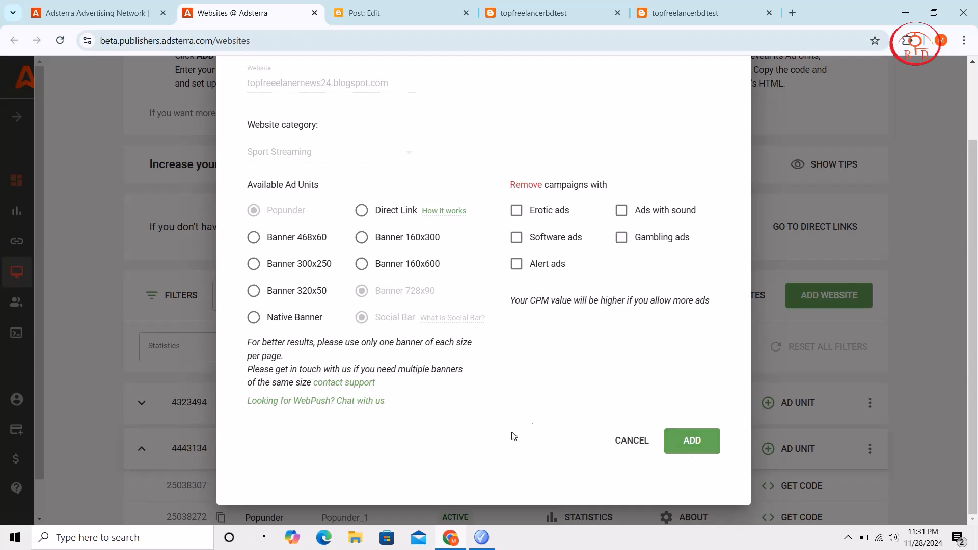
pyautogui.click(625, 447)
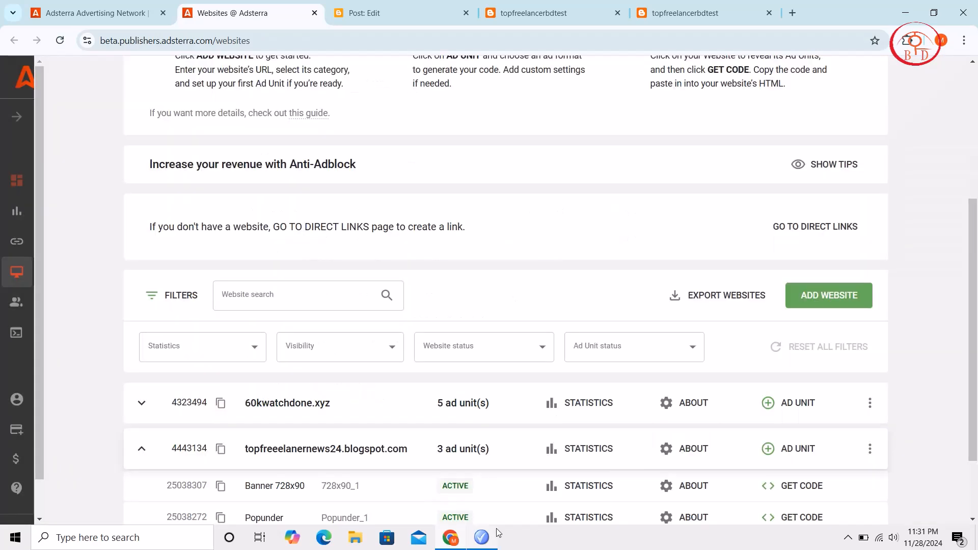
# Get and copy the Banner 728x90 ad code for topfreeelanernews24.blogspot.com
pyautogui.scroll(-2, 351, 406)
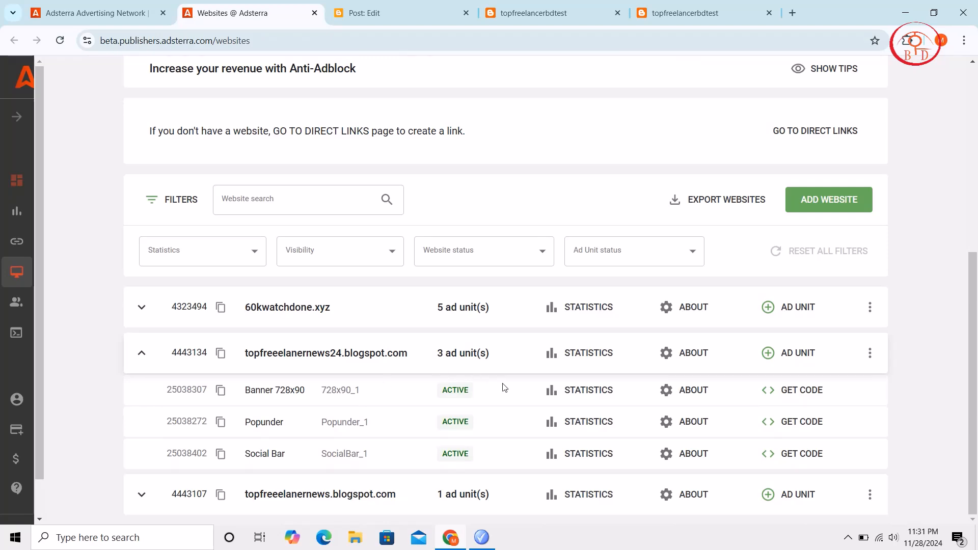
pyautogui.click(777, 389)
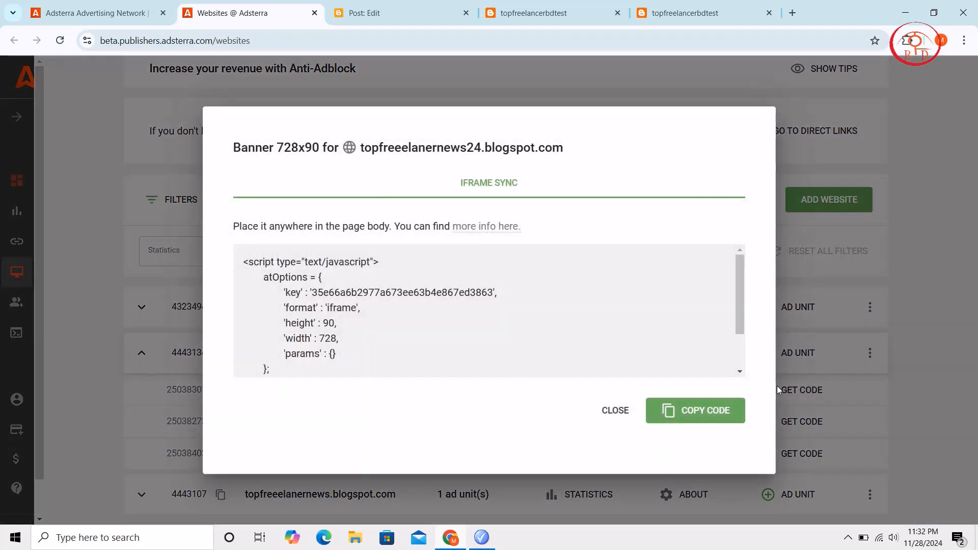
pyautogui.click(709, 410)
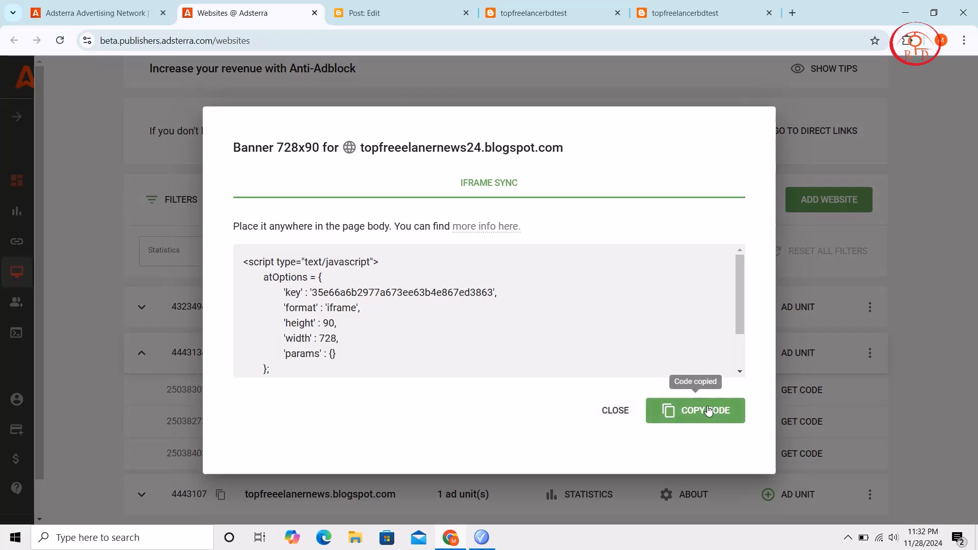
# Switch back to Blogger, leave the current post, open the newest Lionel Messi contract post and show it in Compose view
pyautogui.click(396, 10)
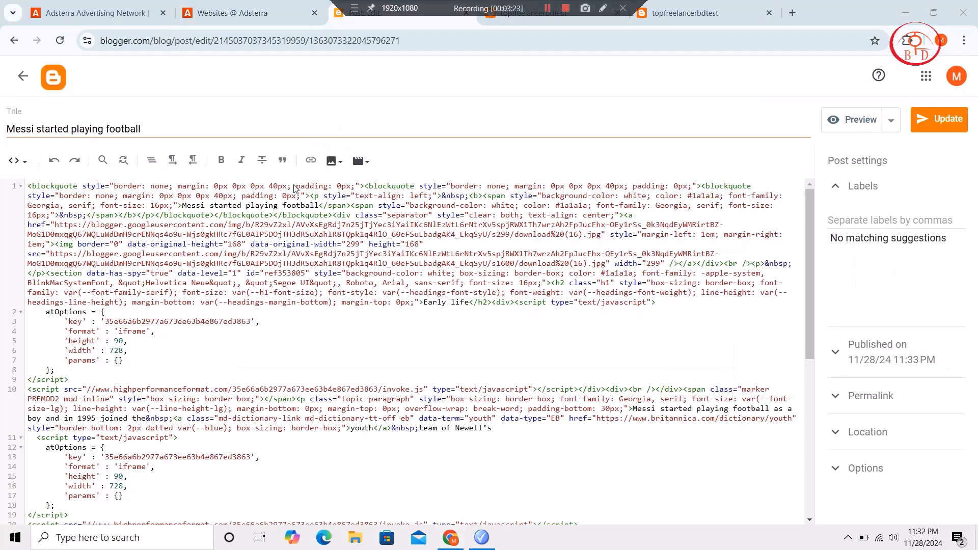
pyautogui.click(15, 85)
pyautogui.click(414, 273)
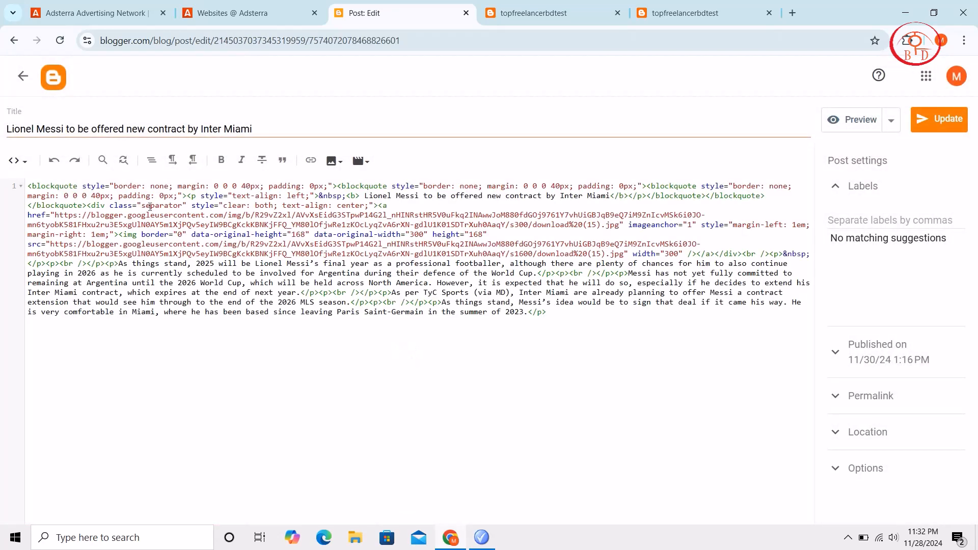
pyautogui.click(19, 161)
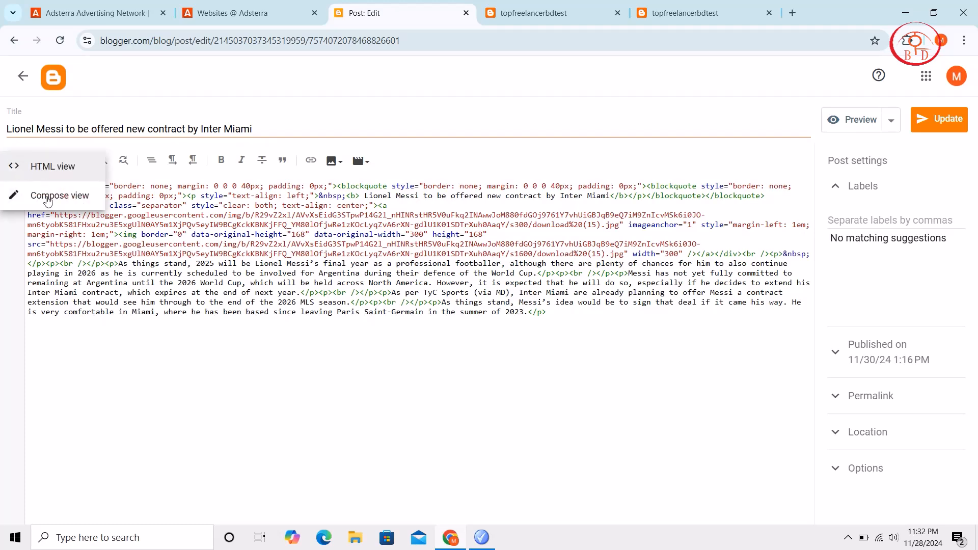
pyautogui.click(64, 202)
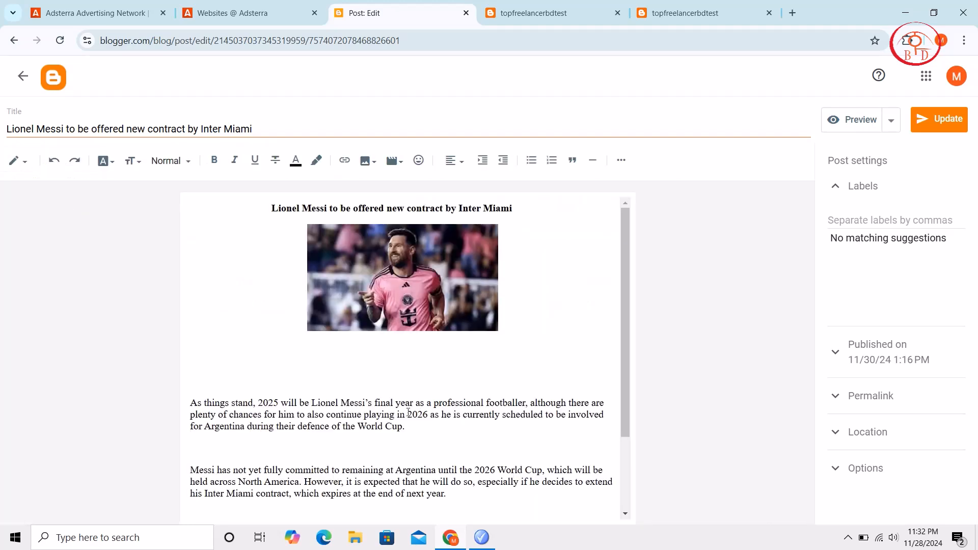
# Enter the placeholder word "top" on each of the three blank lines between the post's text paragraphs
pyautogui.click(352, 446)
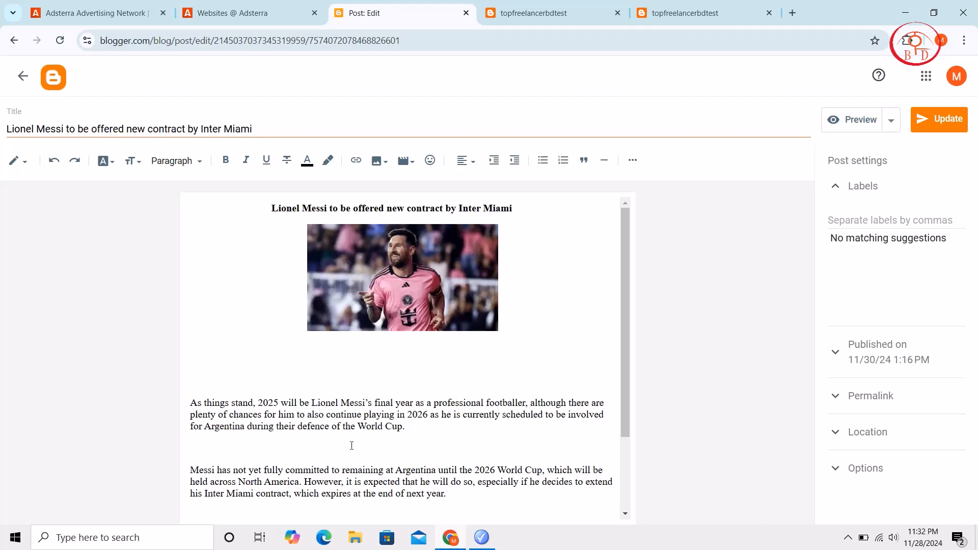
pyautogui.write('top')
pyautogui.scroll(-2, 352, 446)
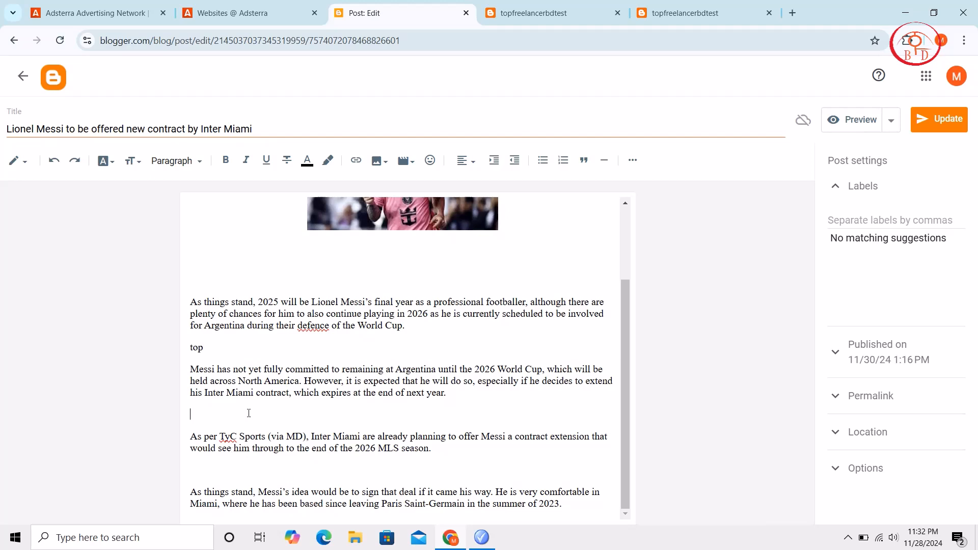
pyautogui.write('op')
pyautogui.click(213, 471)
pyautogui.write('top')
# Add another "top" placeholder on the blank line below the Messi photo and update the post
pyautogui.scroll(2, 302, 353)
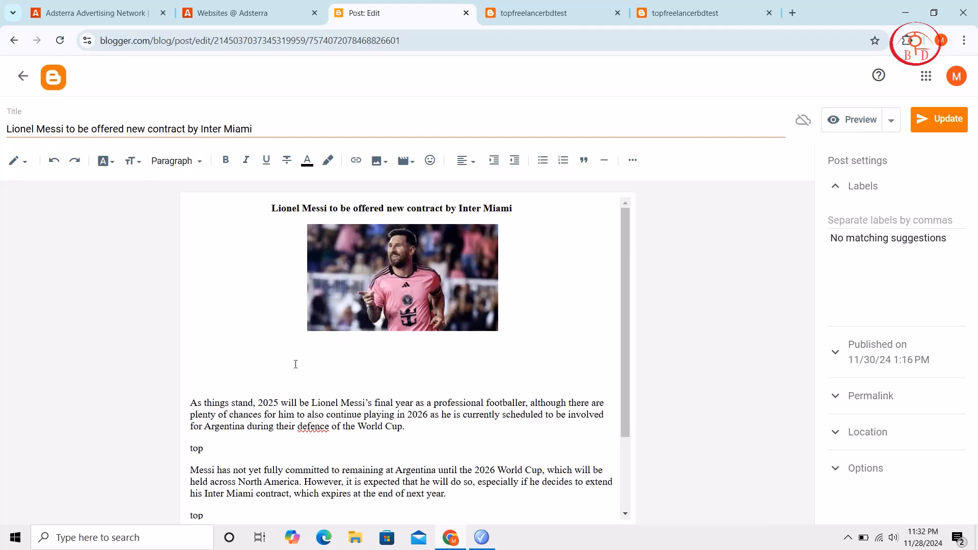
pyautogui.write('top')
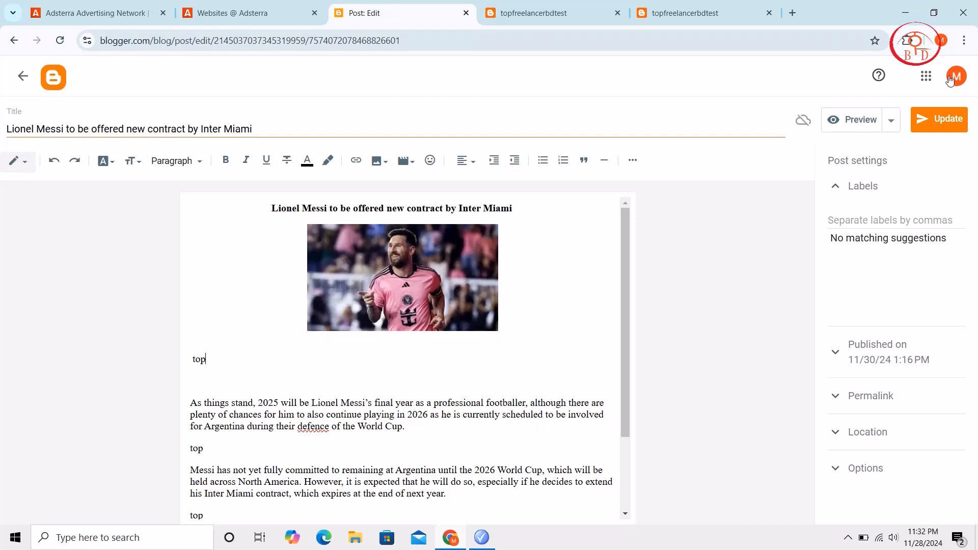
pyautogui.click(934, 125)
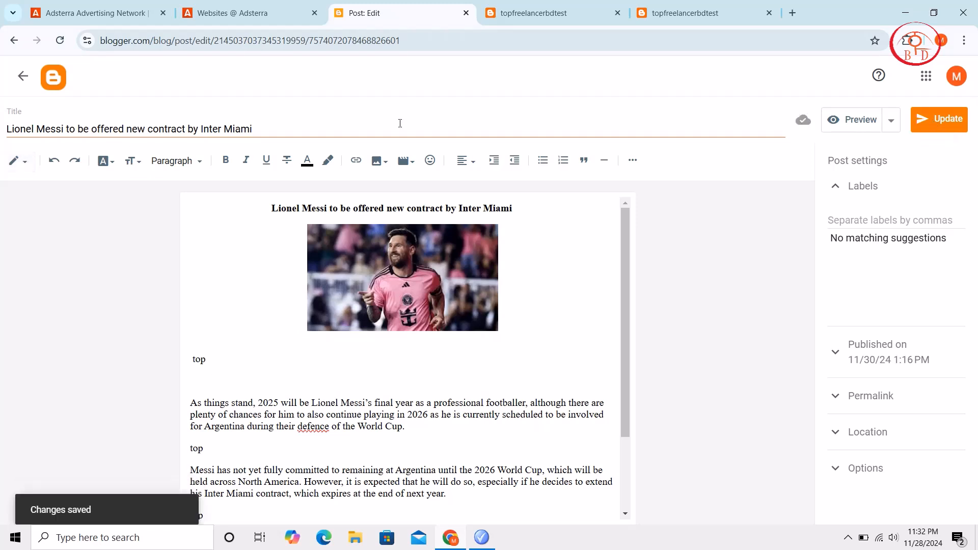
# Show the post in HTML view and find the word "top" in its code
pyautogui.click(30, 162)
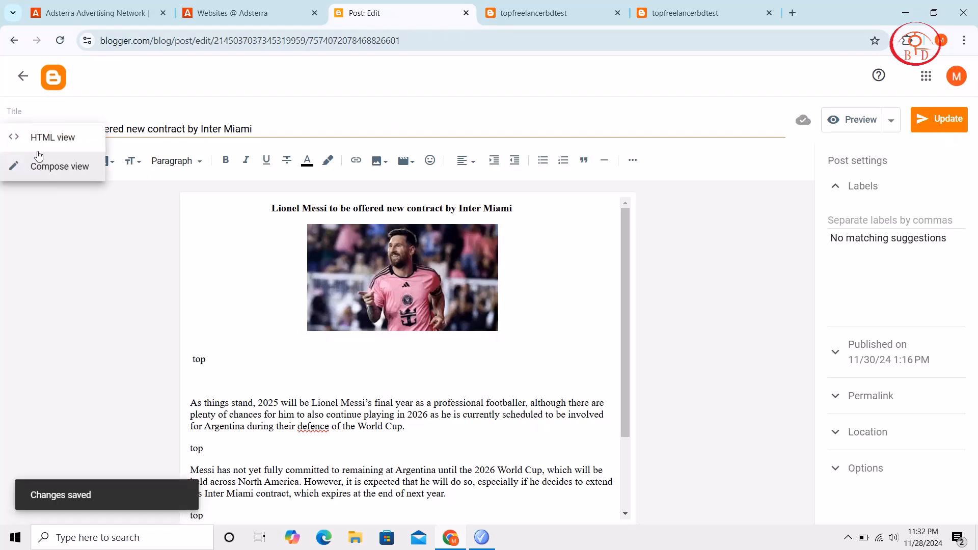
pyautogui.click(41, 134)
pyautogui.hotkey('ctrl', 'f')
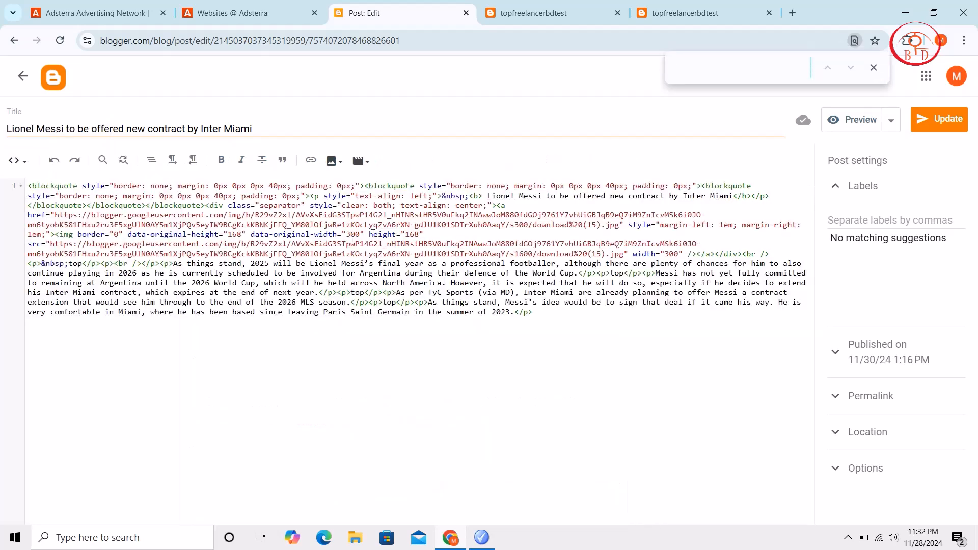
pyautogui.write('top')
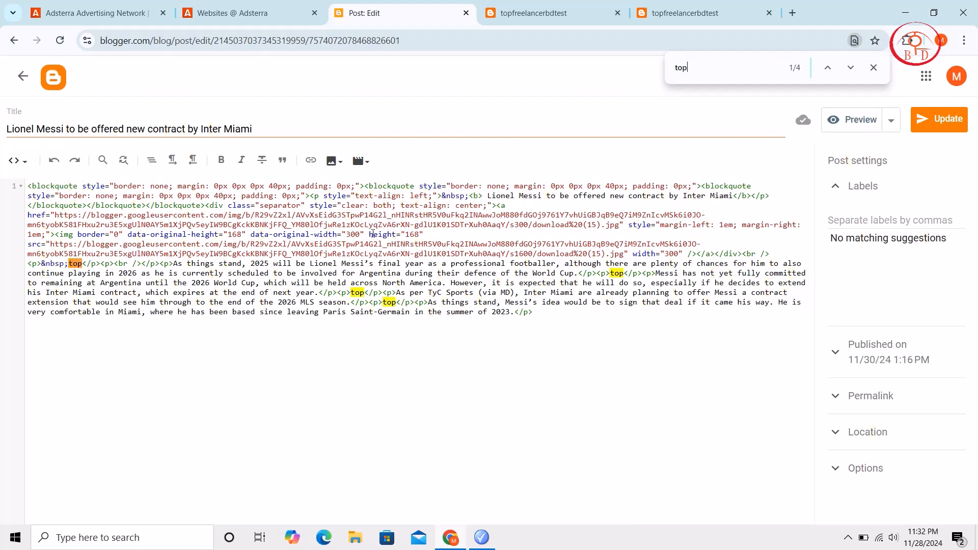
# Replace the first "top" placeholder, just after the image code, with the copied Banner 728x90 ad code
pyautogui.doubleClick(77, 264)
pyautogui.press('BackSpace')
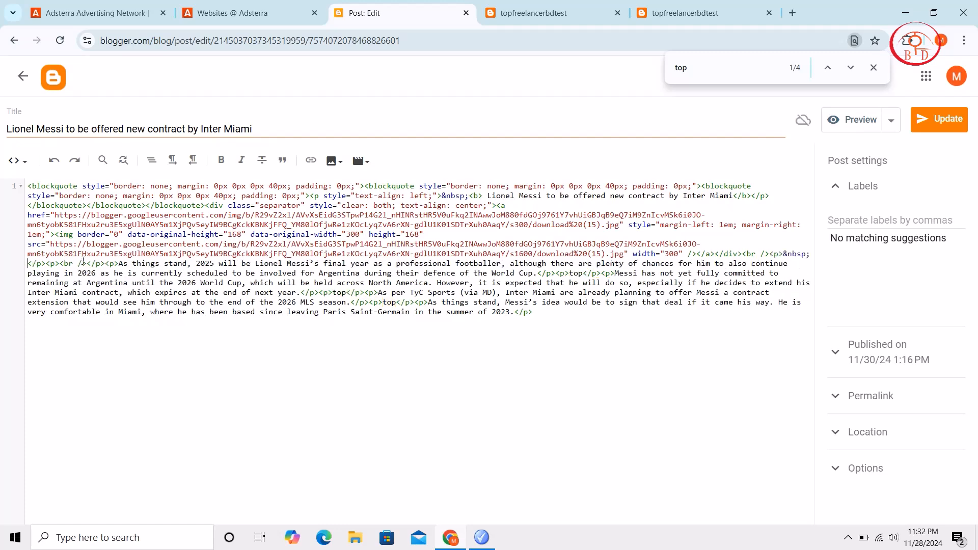
pyautogui.write('<script type="text/javascript"> \tatOptions = { \t\t\'key\' : \'35e66a6b2977a673ee63b4e867ed3863\', \t\t\'format\' : \'iframe\', \t\t\'height\' : 90, \t\t\'width\' : 728, \t\t\'params\' : {} \t}; </script> <script type="text/javascript" src="//www.highperformanceformat.com/35e66a6b2977a673ee63b4e867ed3863/invoke.js"></script>')
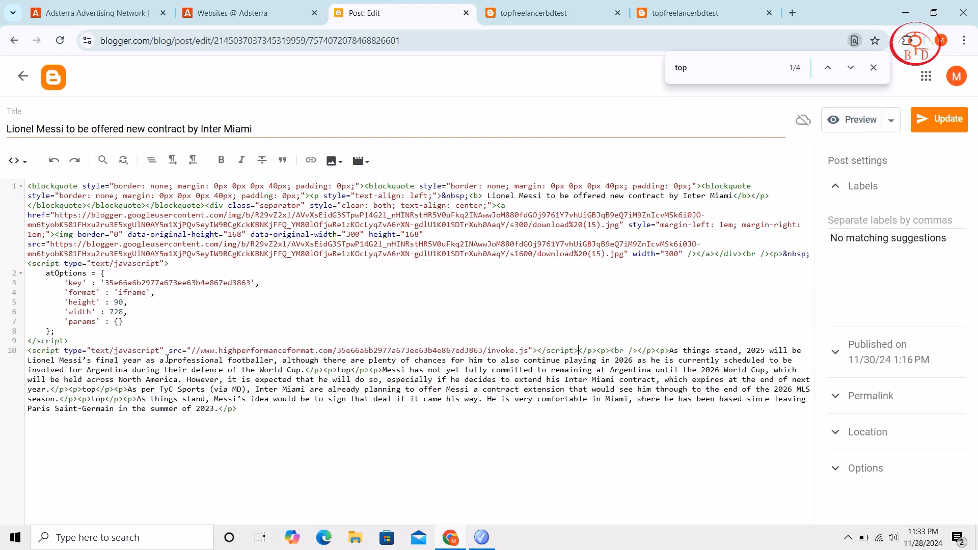
# Find the "top" placeholder before the paragraph "Messi has not yet fully committed" and replace it with the banner ad code
pyautogui.click(705, 62)
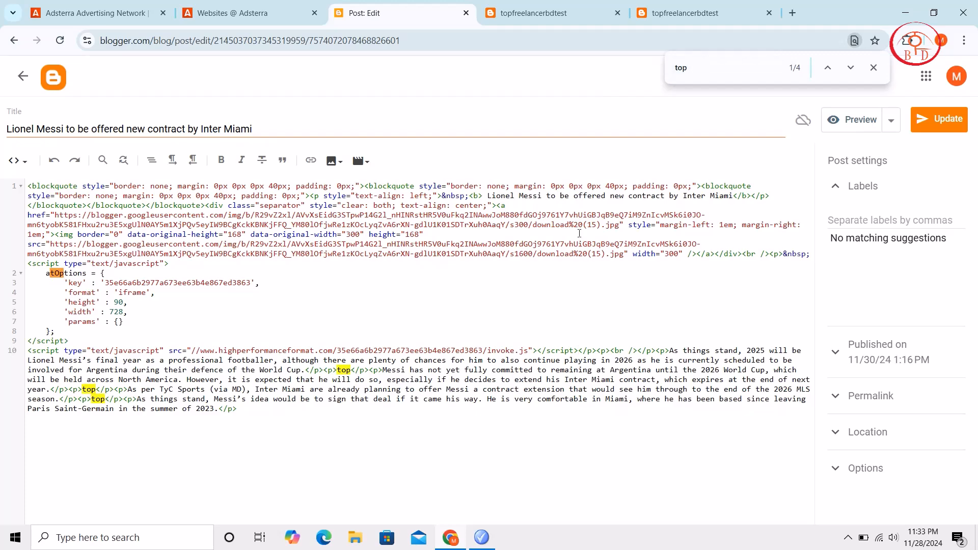
pyautogui.press('Return')
pyautogui.doubleClick(343, 371)
pyautogui.write('<script type="text/javascript">     atOptions = {         \'key\' : \'35e66a6b2977a673ee63b4e867ed3863\',         \'format\' : \'iframe\',         \'height\' : 90,         \'width\' : 728,         \'params\' : {}     }; </script> <script type="text/javascript" src="//www.highperformanceformat.com/35e66a6b2977a673ee63b4e867ed3863/invoke.js"></script>')
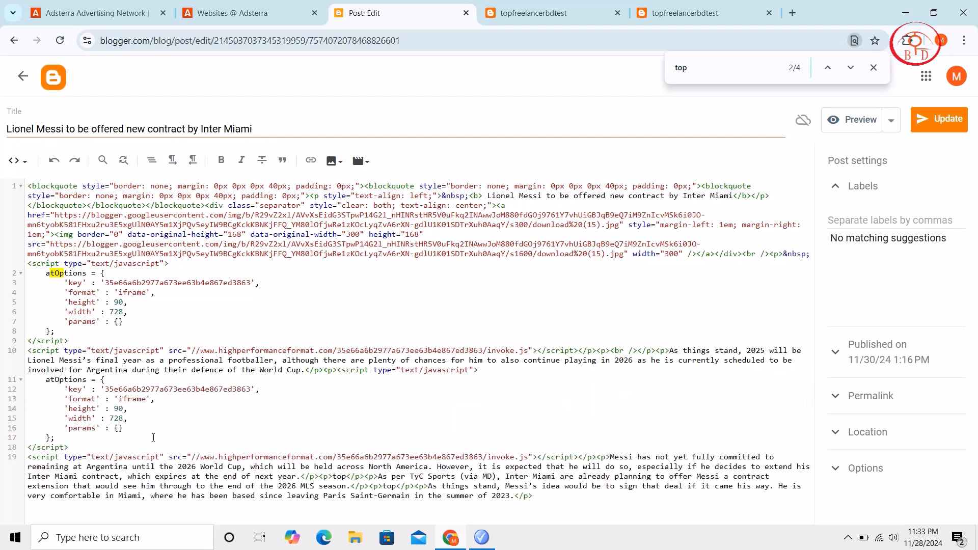
# Find the "top" placeholder before the paragraph "As per TyC Sports" and replace it with the banner ad code
pyautogui.click(761, 69)
pyautogui.press('Return')
pyautogui.press('Return')
pyautogui.press('Return')
pyautogui.click(348, 476)
pyautogui.press('BackSpace')
pyautogui.press('BackSpace')
pyautogui.press('BackSpace')
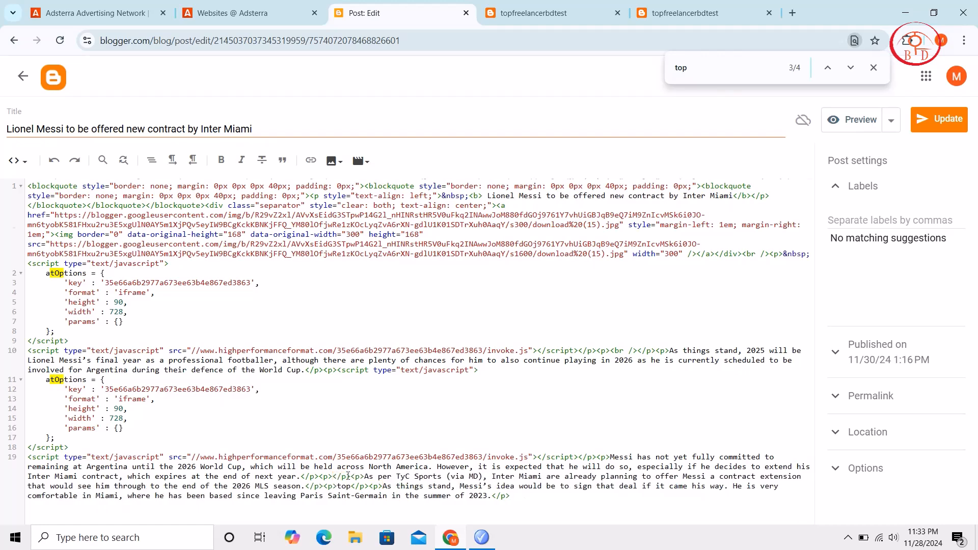
pyautogui.write('<script type="text/javascript">     atOptions = {         \'key\' : \'35e66a6b2977a673ee63b4e867ed3863\',         \'format\' : \'iframe\',         \'height\' : 90,         \'width\' : 728,         \'params\' : {}     }; </script> <script type="text/javascript" src="//www.highperformanceformat.com/35e66a6b2977a673ee63b4e867ed3863/invoke.js"></script>')
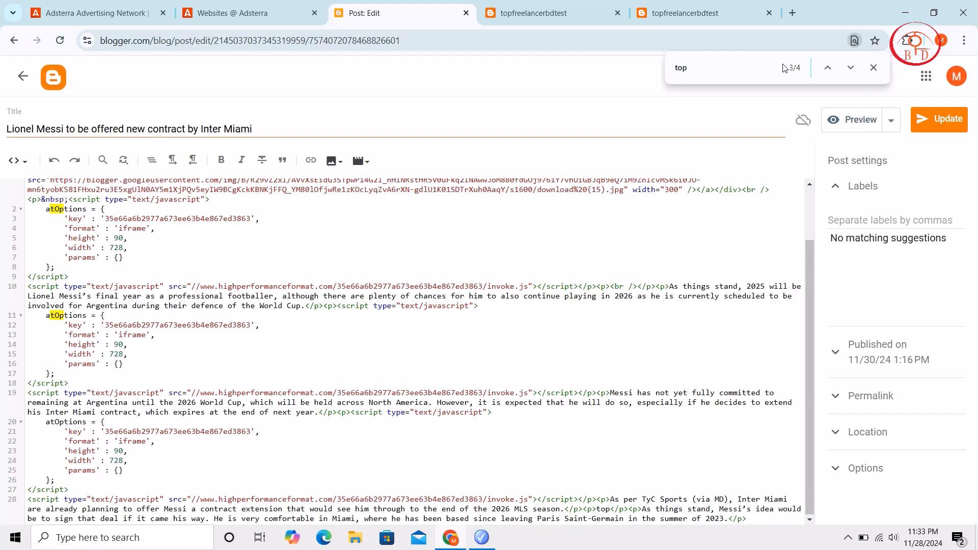
# Replace the last "top" placeholder, before the closing paragraph about Messi's idea, with the banner ad code and update the post
pyautogui.click(764, 64)
pyautogui.press('Return')
pyautogui.press('Return')
pyautogui.press('Return')
pyautogui.press('Return')
pyautogui.click(611, 510)
pyautogui.press('BackSpace')
pyautogui.press('BackSpace')
pyautogui.press('BackSpace')
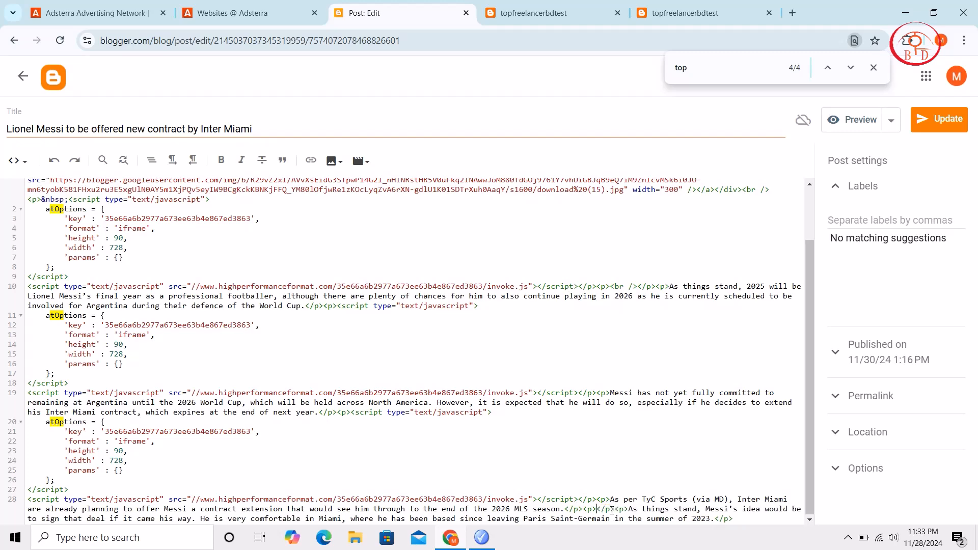
pyautogui.write('<script type="text/javascript">     atOptions = {         \'key\' : \'35e66a6b2977a673ee63b4e867ed3863\',         \'format\' : \'iframe\',         \'height\' : 90,         \'width\' : 728,         \'params\' : {}     }; </script> <script type="text/javascript" src="//www.highperformanceformat.com/35e66a6b2977a673ee63b4e867ed3863/invoke.js"></script>')
pyautogui.scroll(-1, 308, 404)
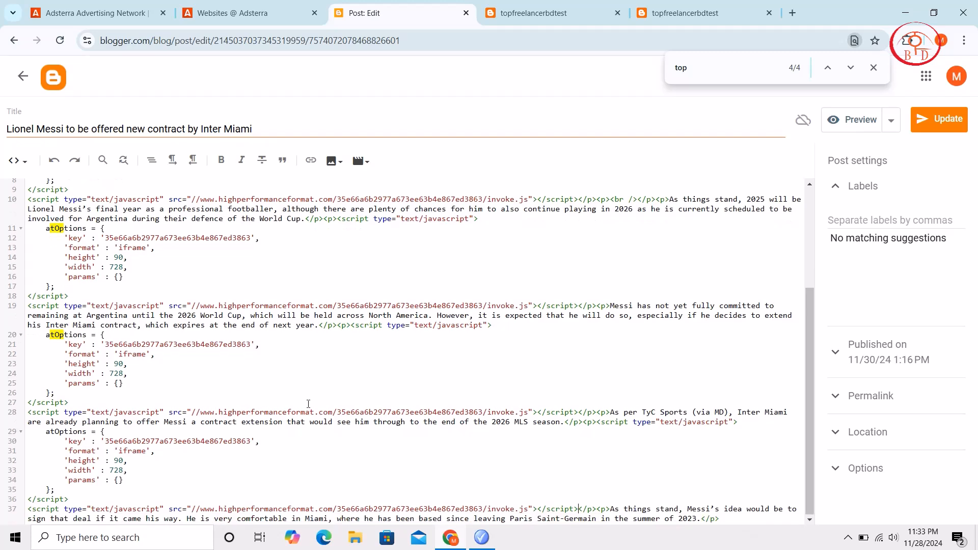
pyautogui.scroll(4, 309, 404)
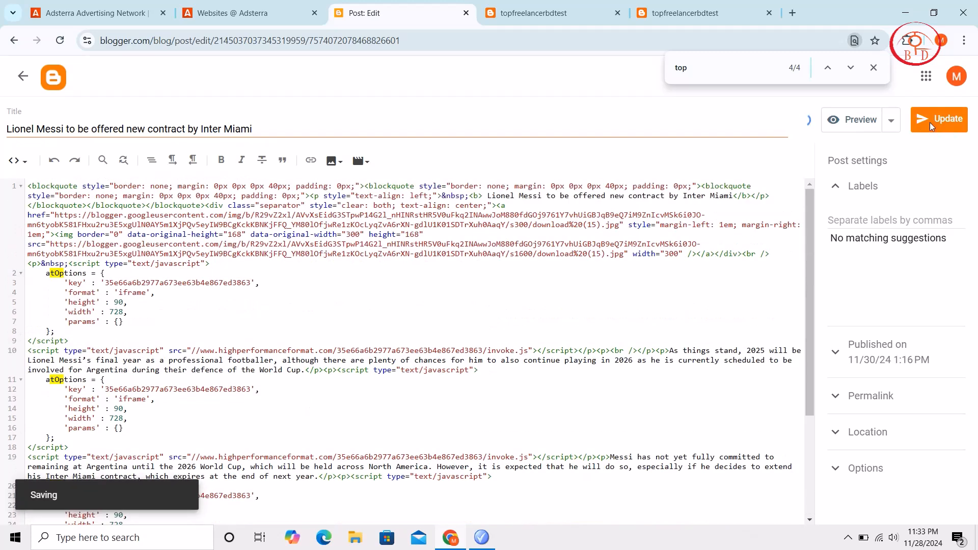
# Leave the post editor, view the live blog and open the full newest Lionel Messi contract post
pyautogui.click(22, 76)
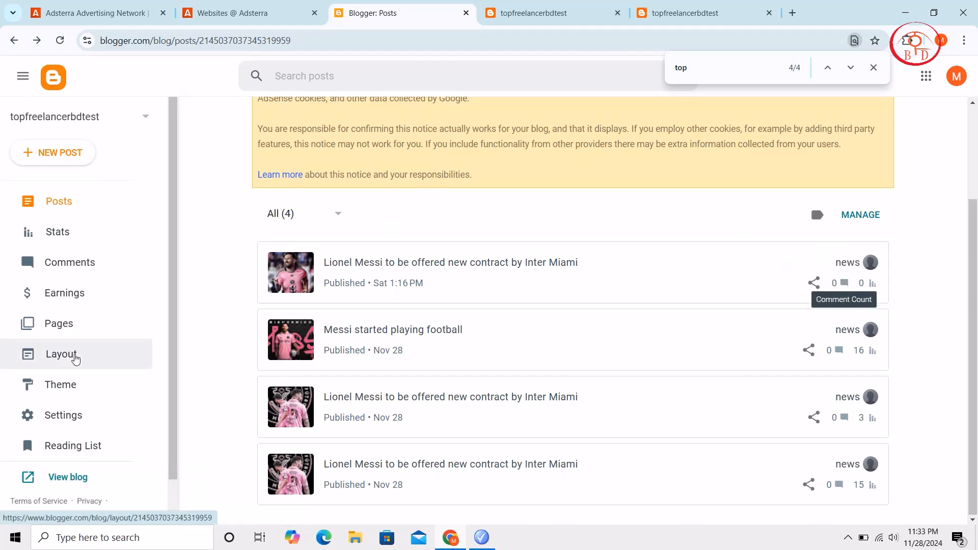
pyautogui.scroll(-1, 72, 357)
pyautogui.click(59, 440)
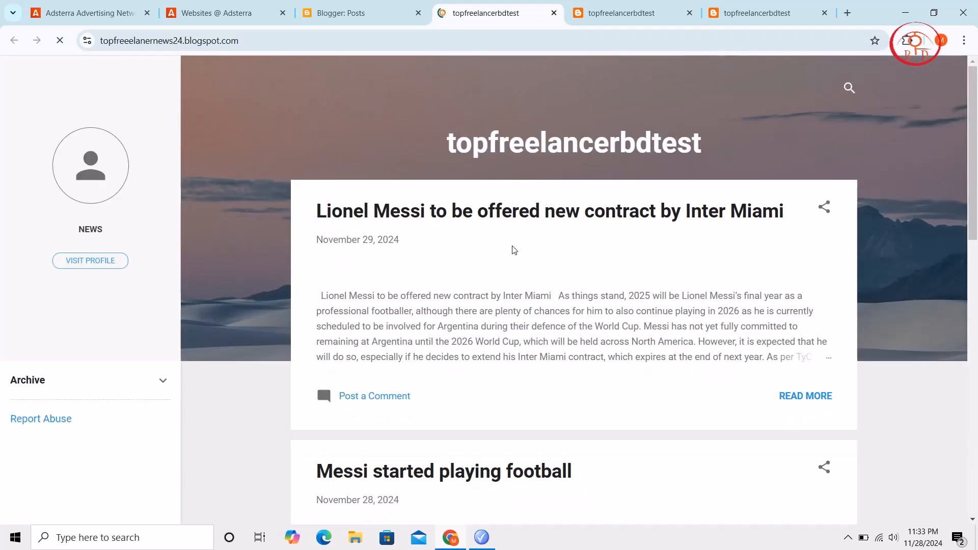
pyautogui.scroll(-5, 378, 322)
pyautogui.scroll(2, 478, 248)
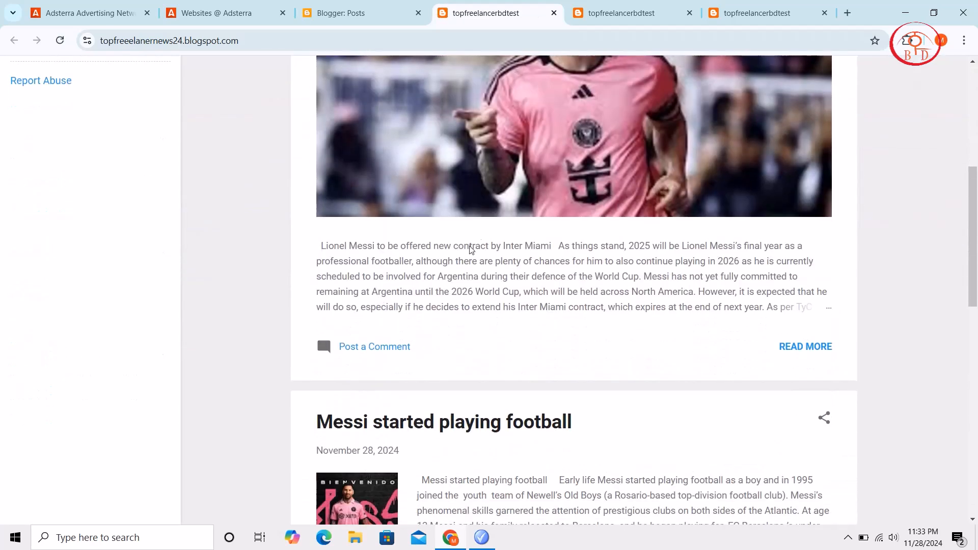
pyautogui.scroll(2, 479, 248)
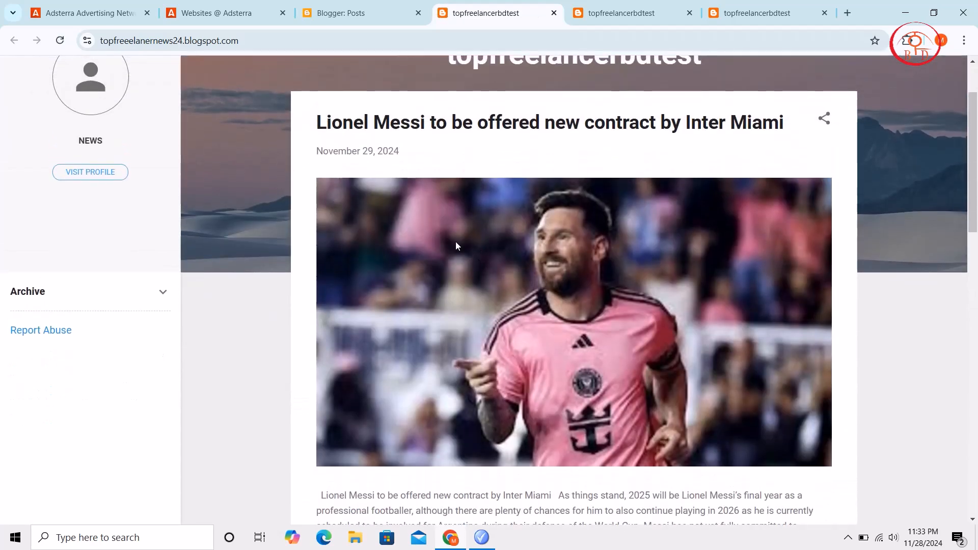
pyautogui.scroll(-7, 456, 243)
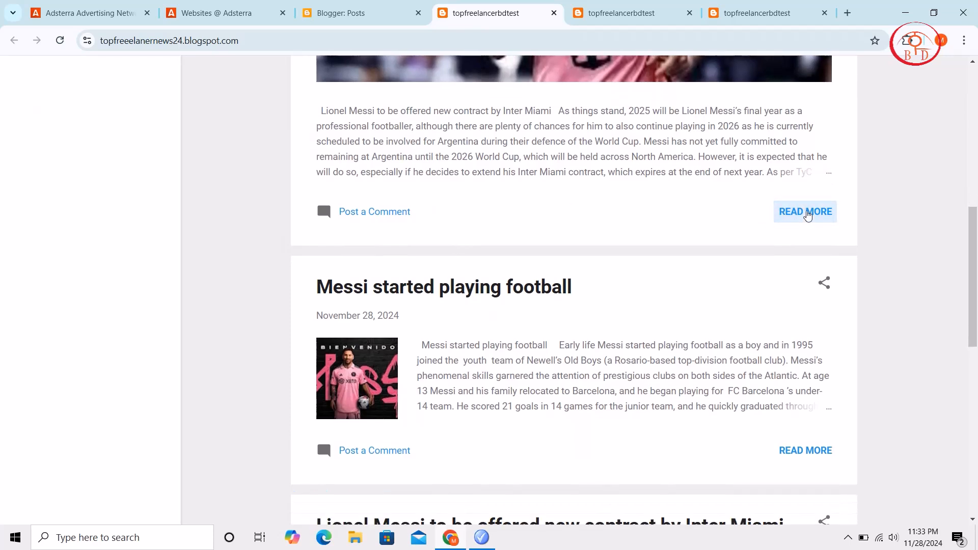
pyautogui.click(807, 212)
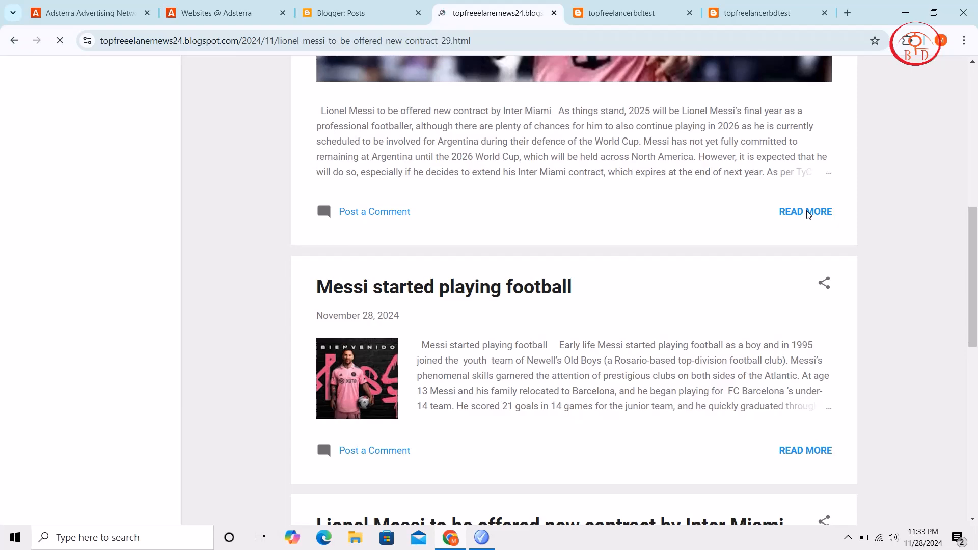
# Examine the banner ads below the photo and between the paragraphs of the live Lionel Messi contract post
pyautogui.scroll(-8, 805, 214)
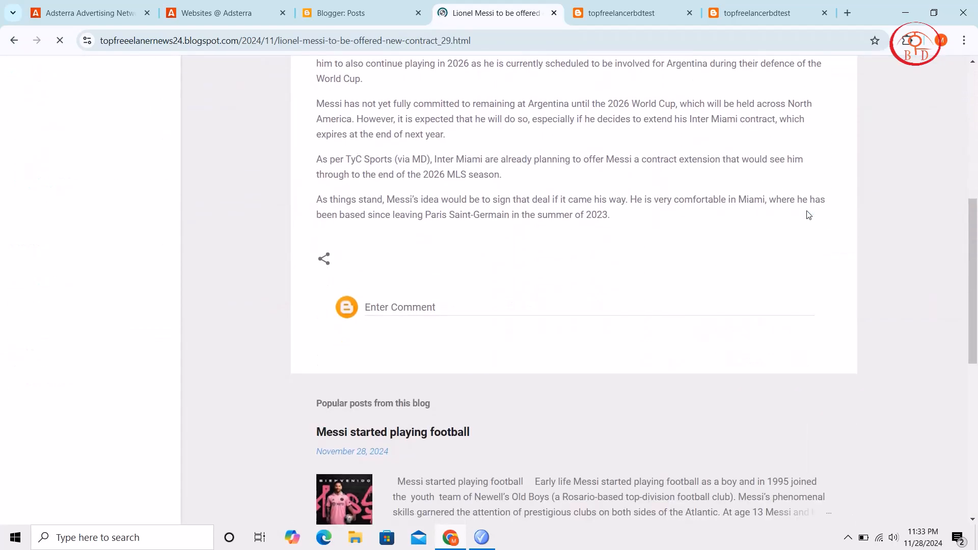
pyautogui.scroll(10, 602, 251)
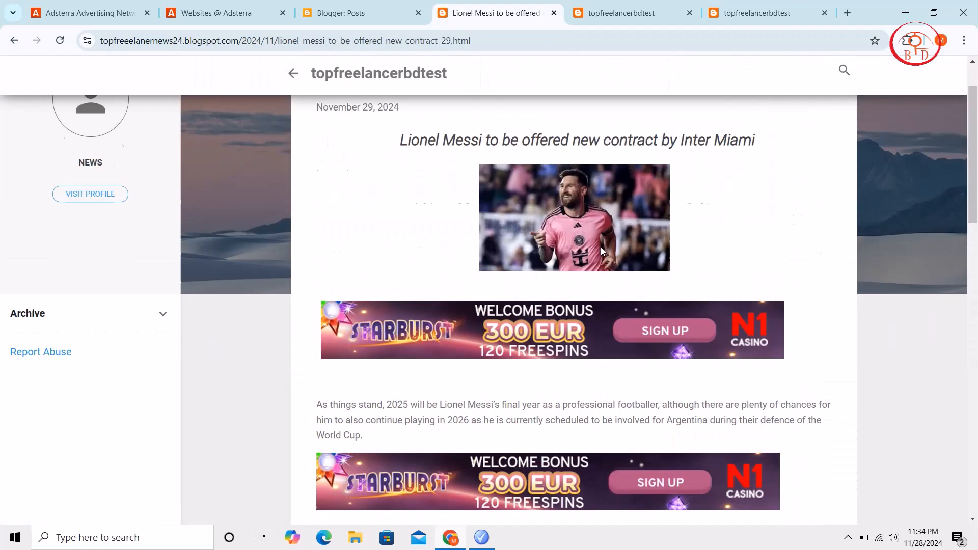
pyautogui.scroll(-6, 602, 251)
pyautogui.scroll(6, 602, 251)
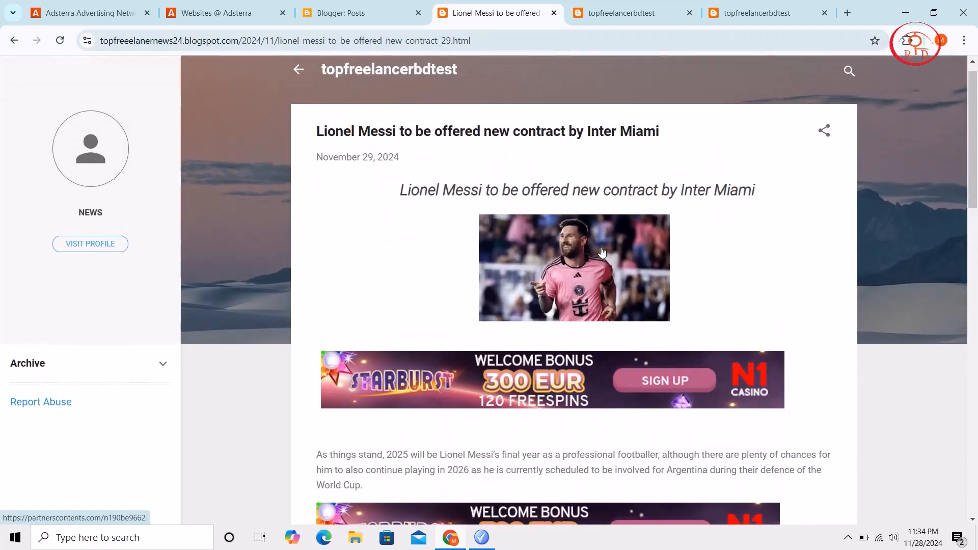
pyautogui.scroll(-7, 602, 252)
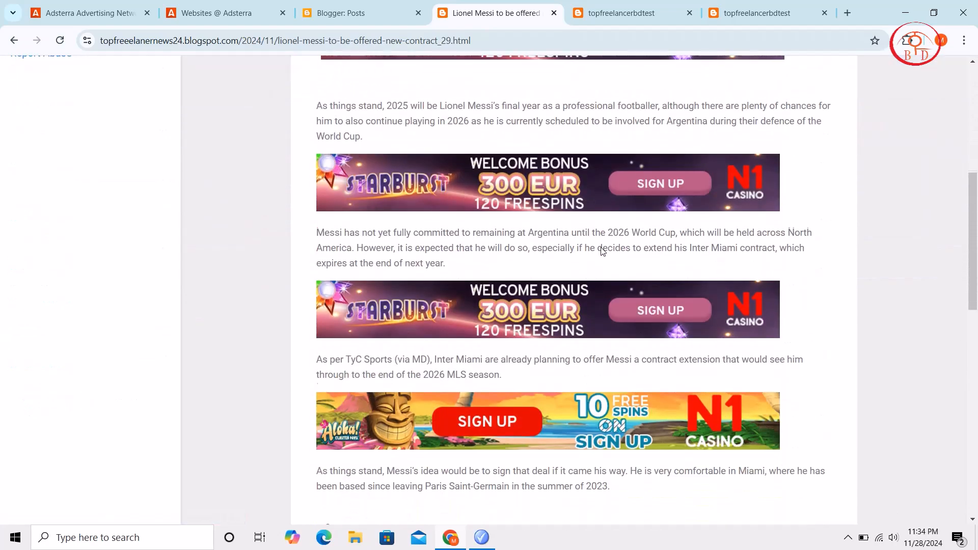
pyautogui.scroll(7, 602, 248)
pyautogui.scroll(-15, 602, 250)
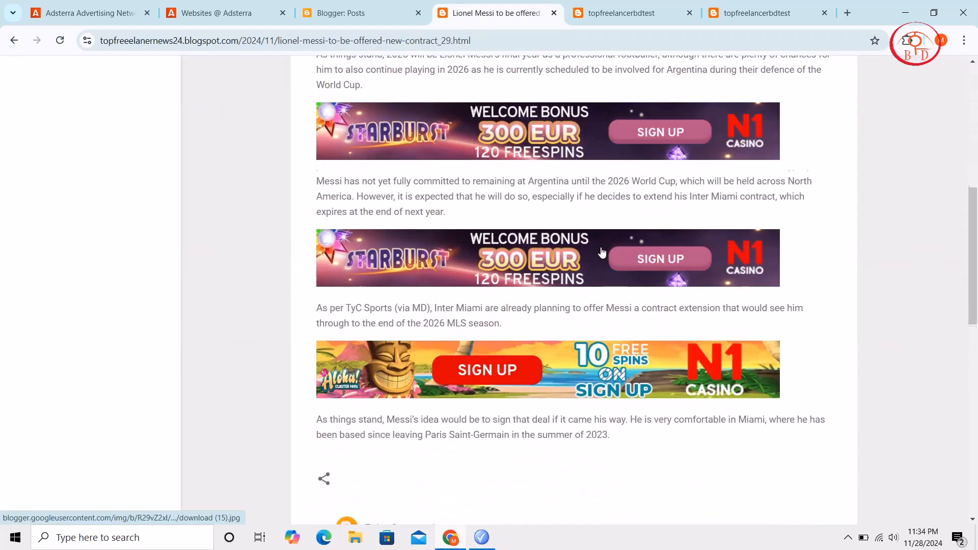
pyautogui.scroll(-3, 602, 252)
pyautogui.scroll(18, 602, 251)
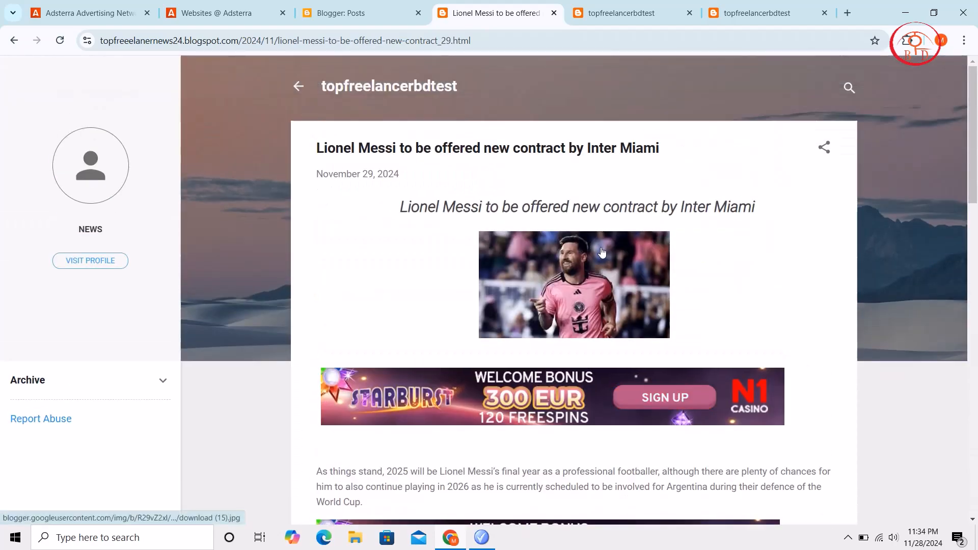
pyautogui.scroll(-18, 602, 251)
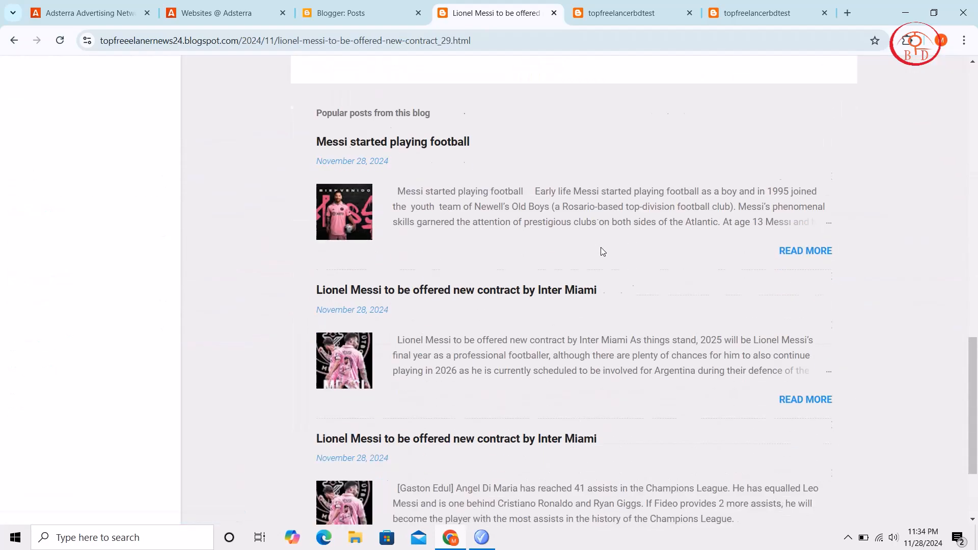
pyautogui.scroll(7, 602, 247)
pyautogui.scroll(10, 602, 248)
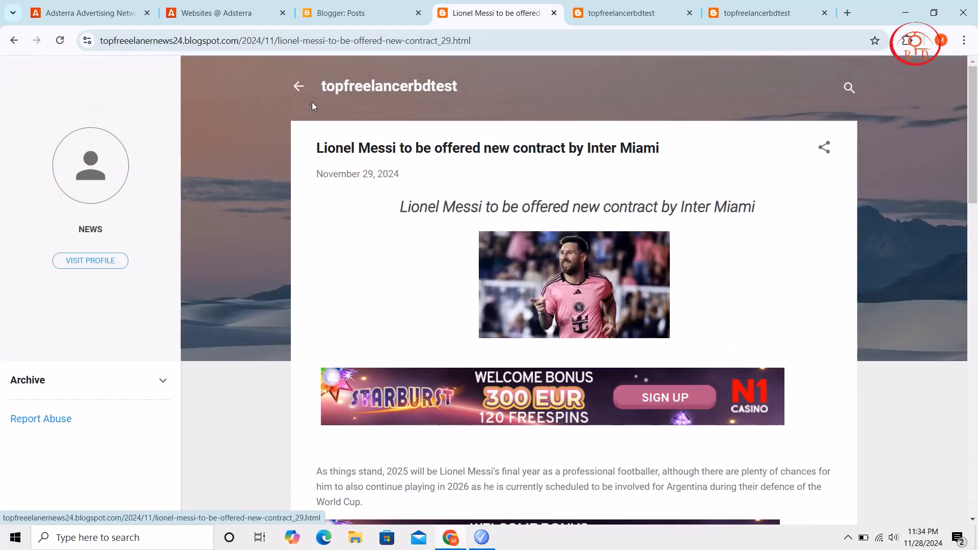
# Return to the blog's home page and look through its list of posts
pyautogui.click(297, 91)
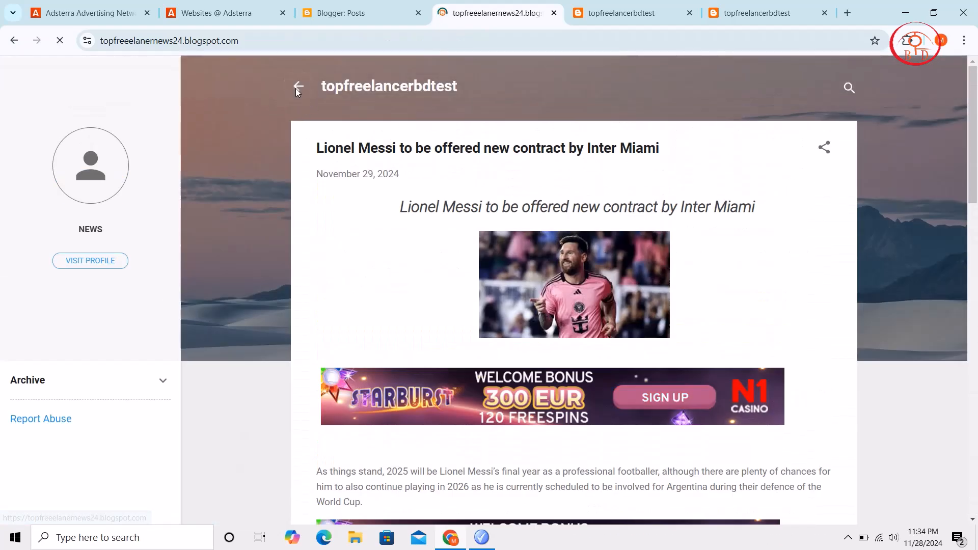
pyautogui.scroll(-9, 500, 274)
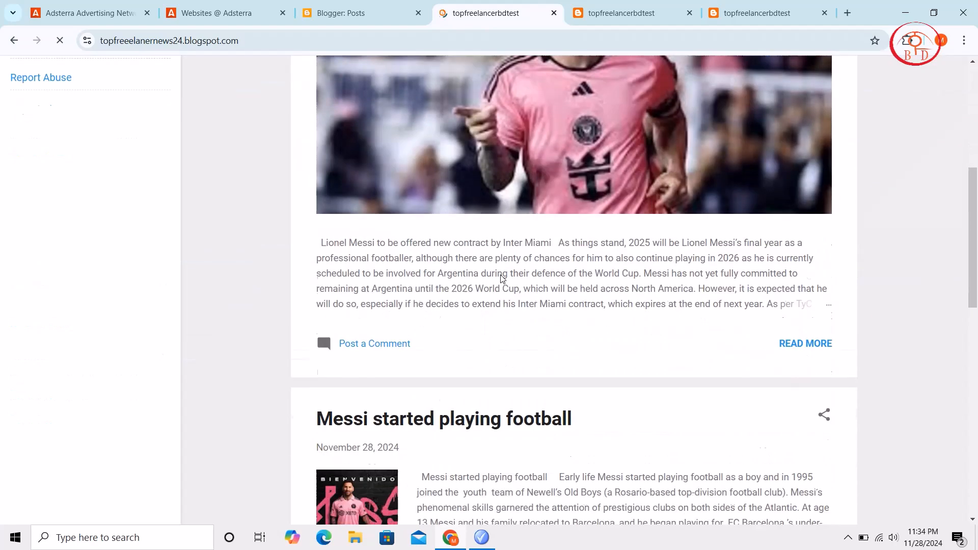
pyautogui.scroll(-9, 500, 279)
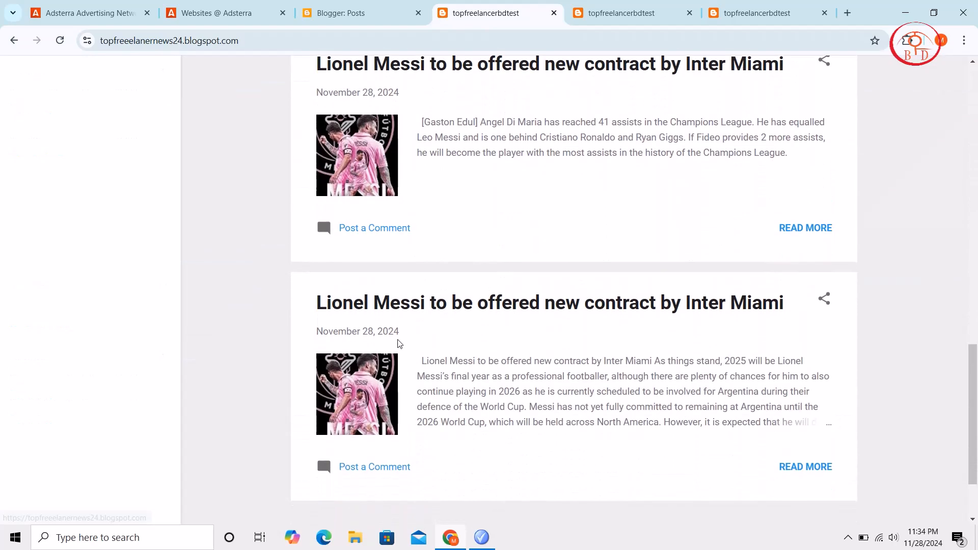
pyautogui.scroll(12, 476, 386)
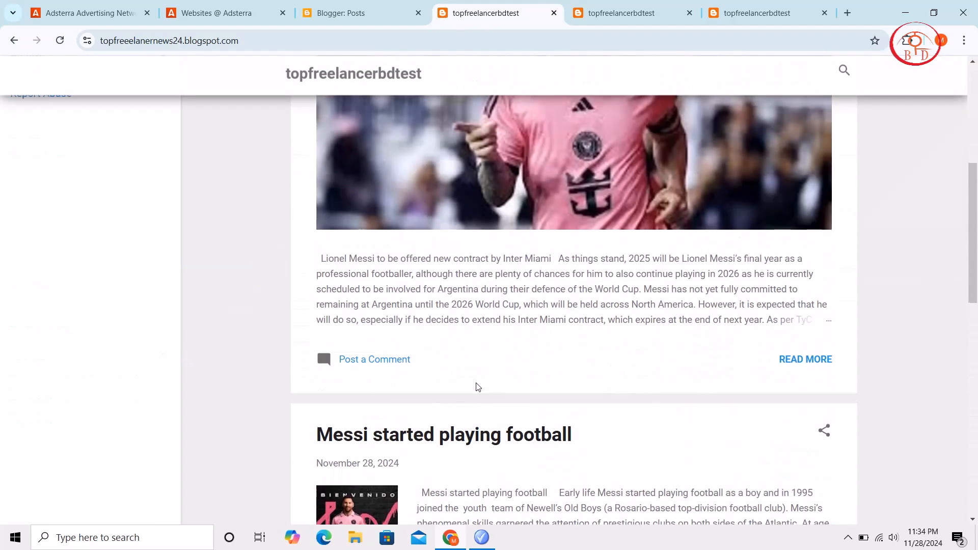
# Open the full "Messi started playing football" post on the live blog and examine the banner ads between its paragraphs
pyautogui.scroll(-5, 478, 388)
pyautogui.click(812, 331)
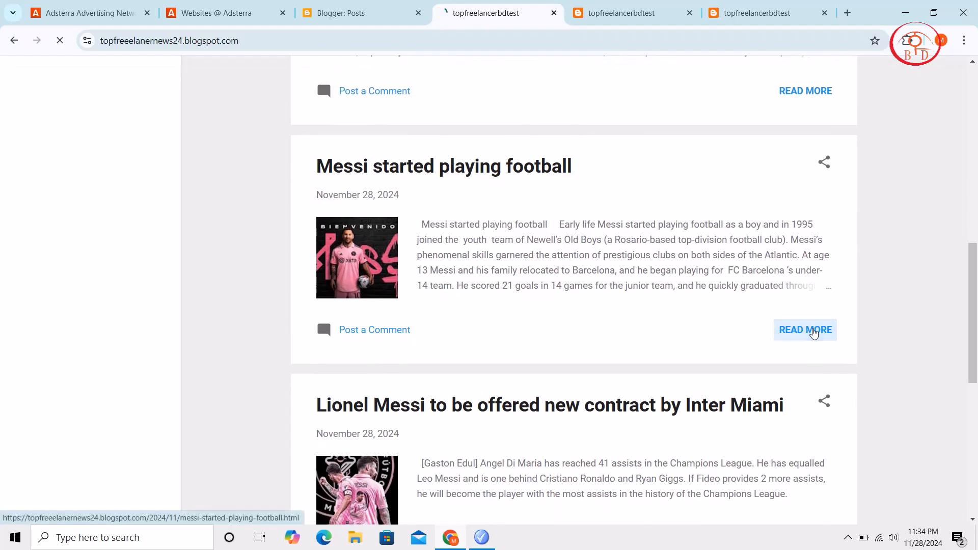
pyautogui.scroll(-6, 379, 335)
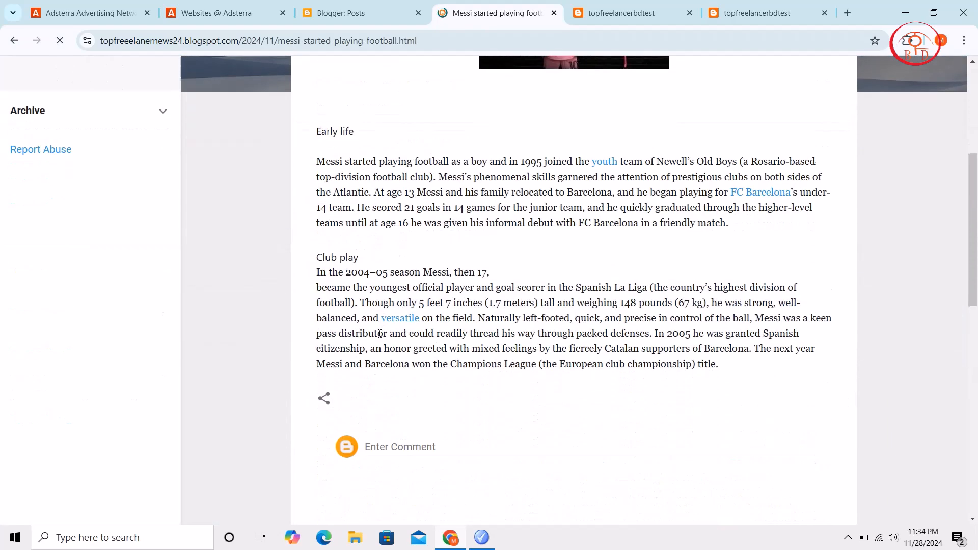
pyautogui.scroll(-5, 380, 337)
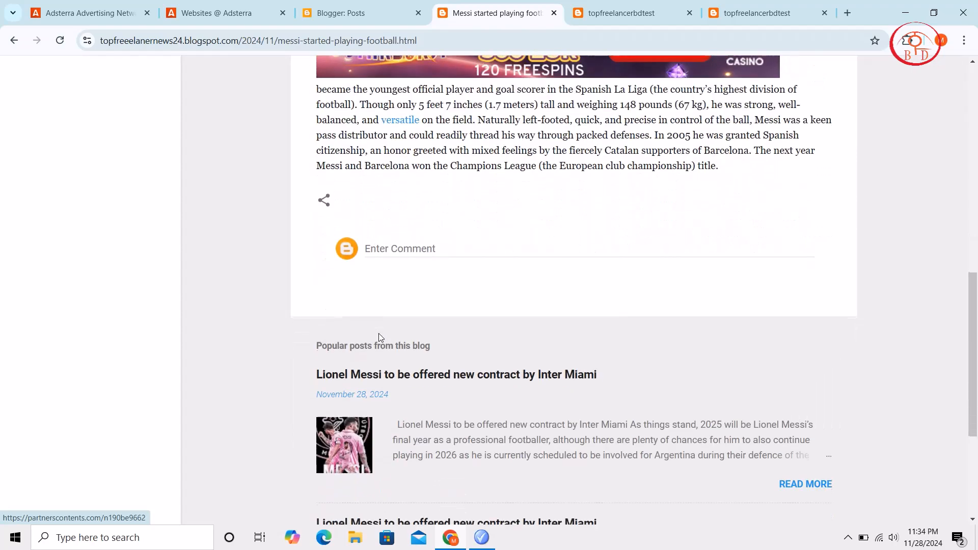
pyautogui.scroll(10, 381, 338)
pyautogui.scroll(-4, 380, 338)
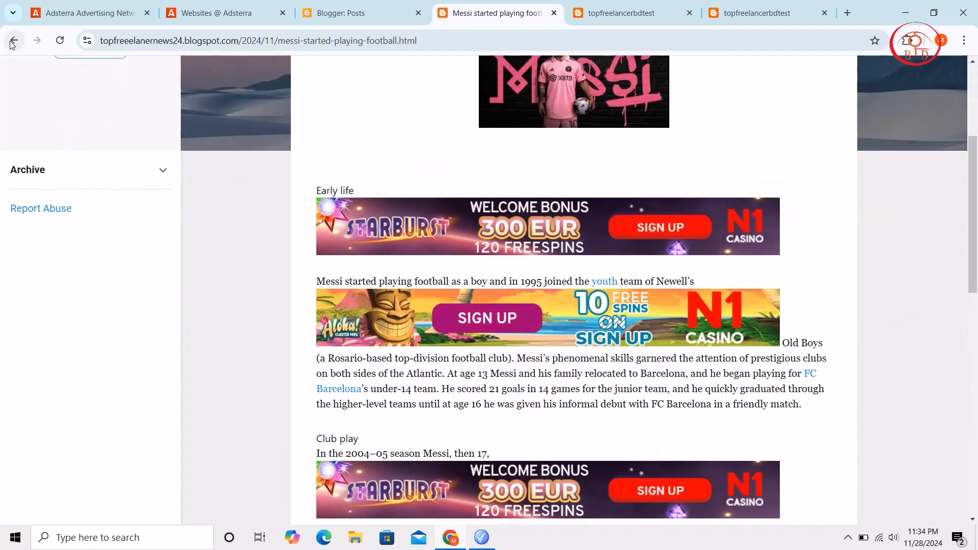
# Go back to the blog's home page and look through its posts down to the oldest one
pyautogui.click(14, 41)
pyautogui.scroll(12, 405, 257)
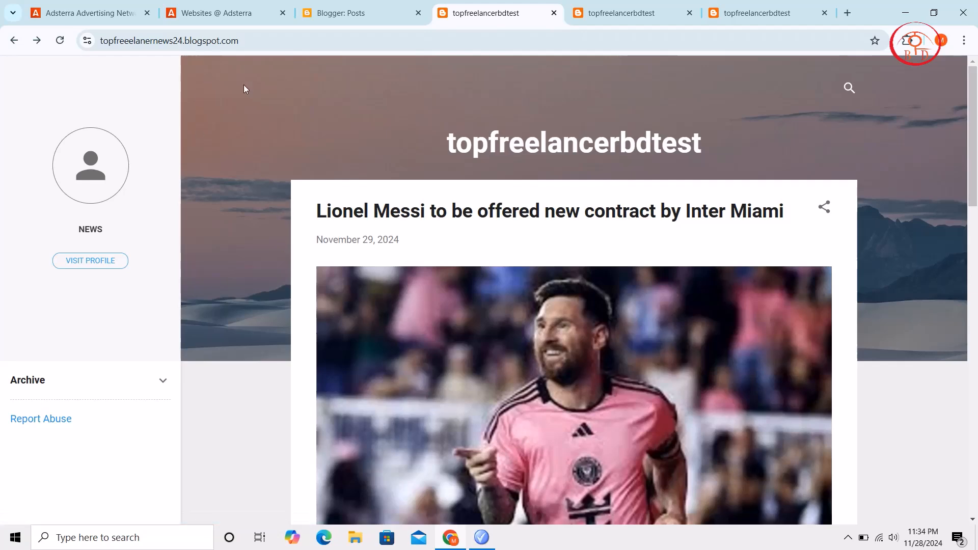
pyautogui.scroll(-15, 452, 126)
pyautogui.scroll(-3, 456, 126)
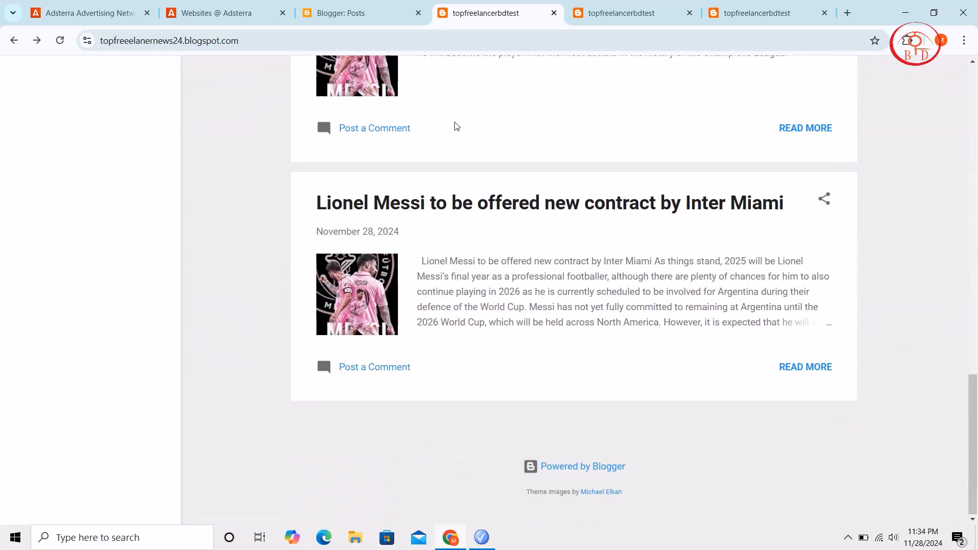
# Close two of the three open live blog tabs and dismiss the "top" page search on the Blogger posts list
pyautogui.click(554, 13)
pyautogui.click(553, 13)
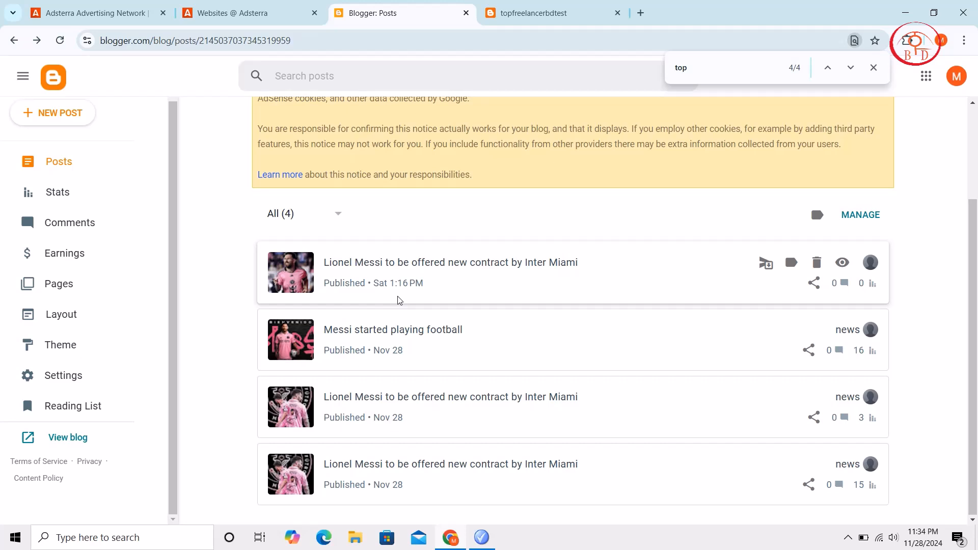
pyautogui.scroll(3, 399, 300)
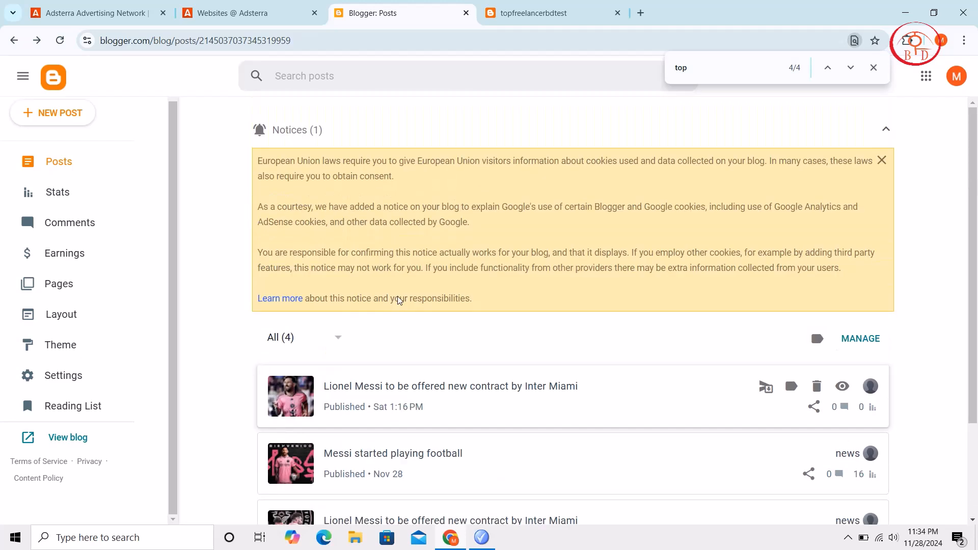
pyautogui.click(875, 70)
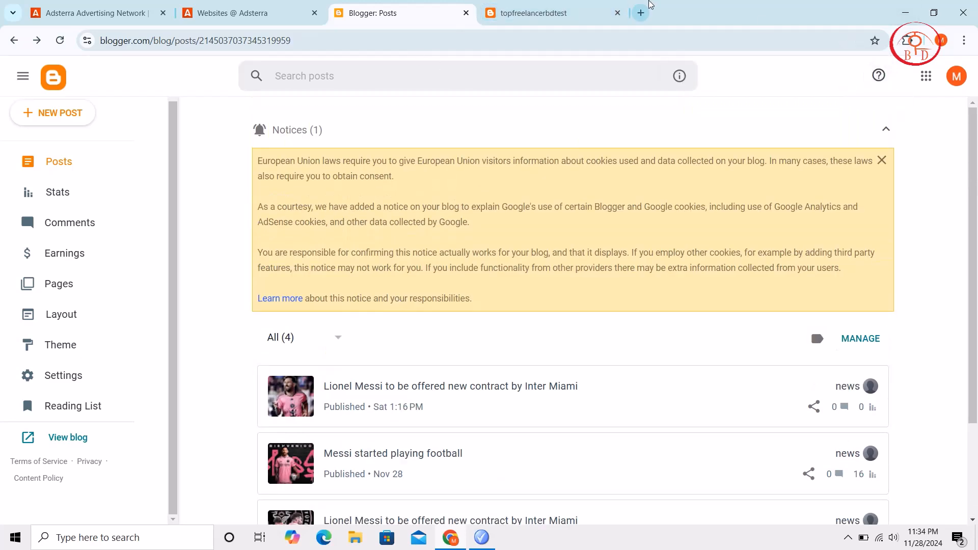
pyautogui.click(648, 6)
# Dismiss the banner code in Adsterra and review the ad units available for topfreeelanernews24.blogspot.com without adding one
pyautogui.click(213, 11)
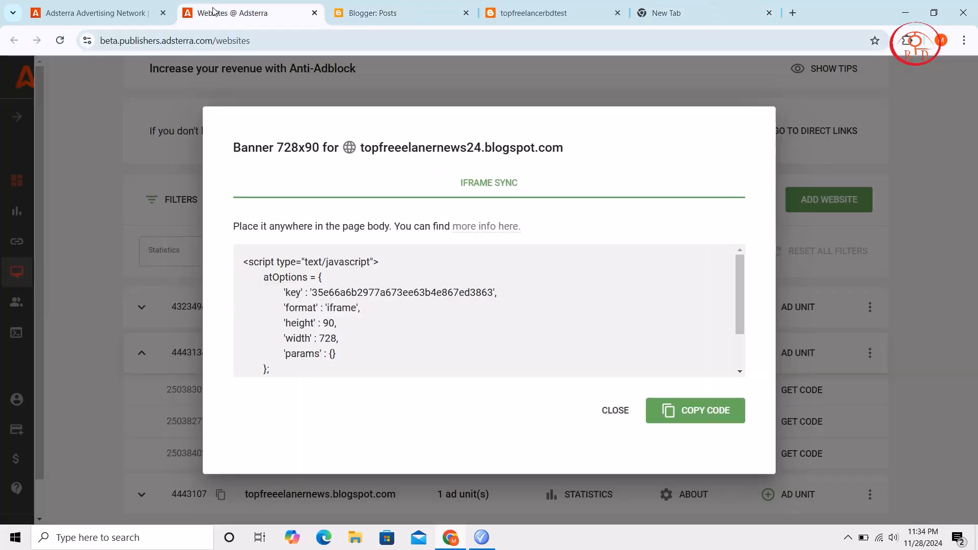
pyautogui.click(627, 420)
pyautogui.click(793, 354)
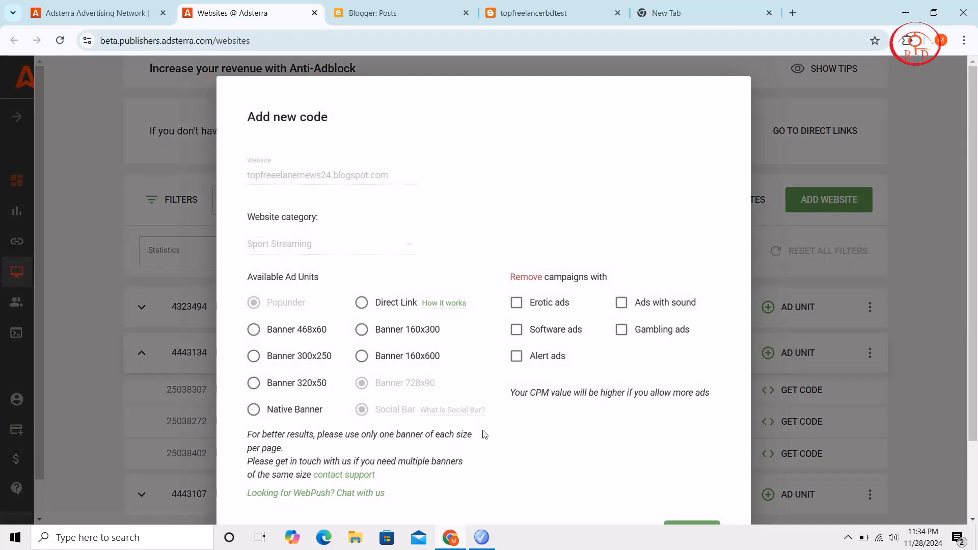
pyautogui.scroll(-2, 487, 439)
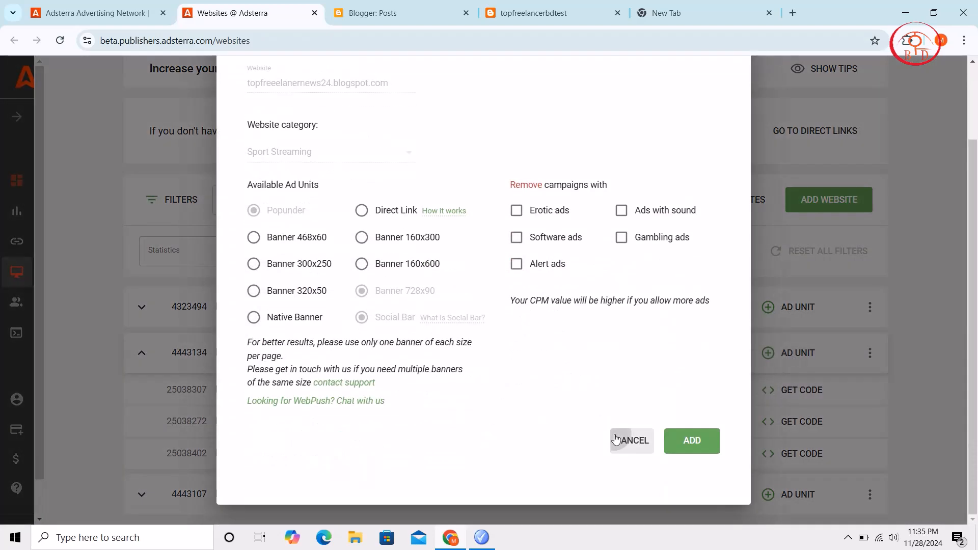
pyautogui.click(615, 438)
# Log out of the Adsterra publisher account
pyautogui.scroll(6, 718, 338)
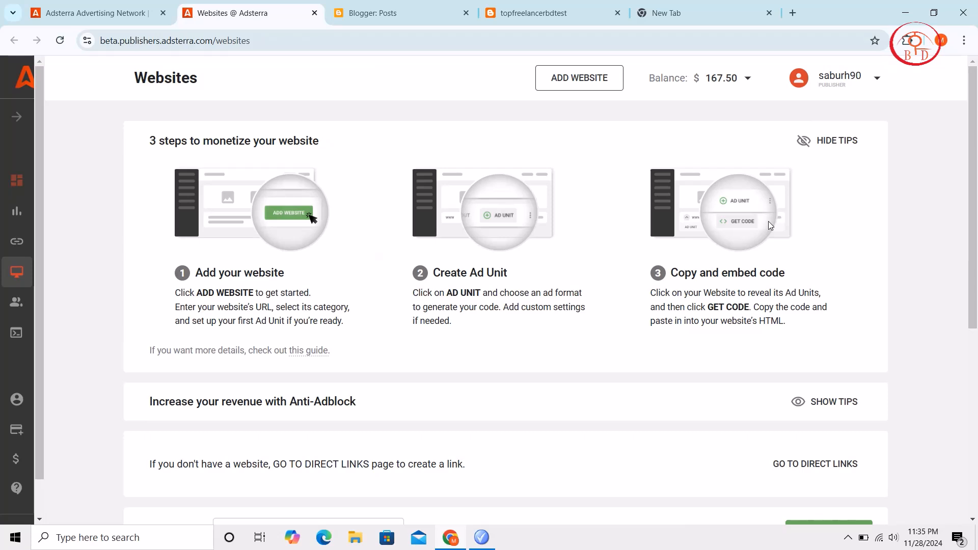
pyautogui.click(877, 79)
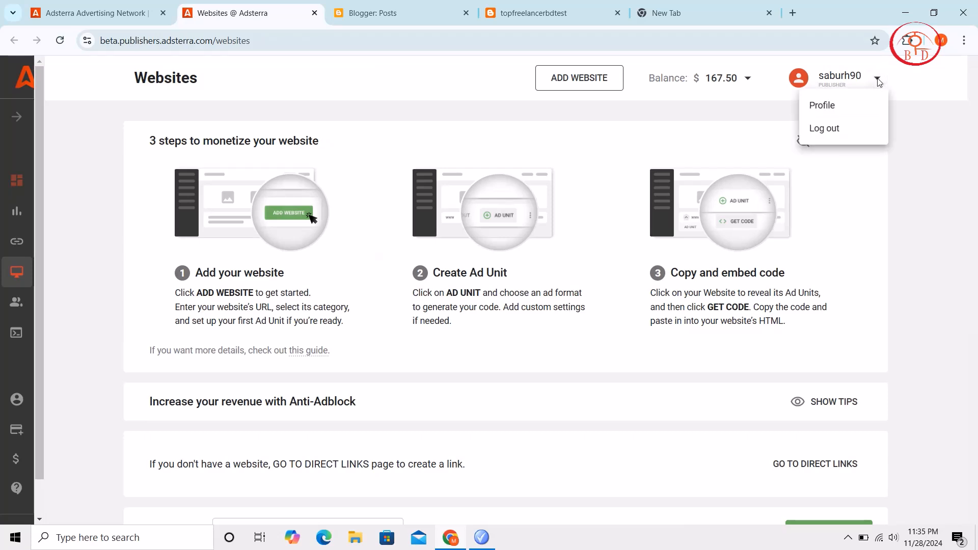
pyautogui.click(841, 130)
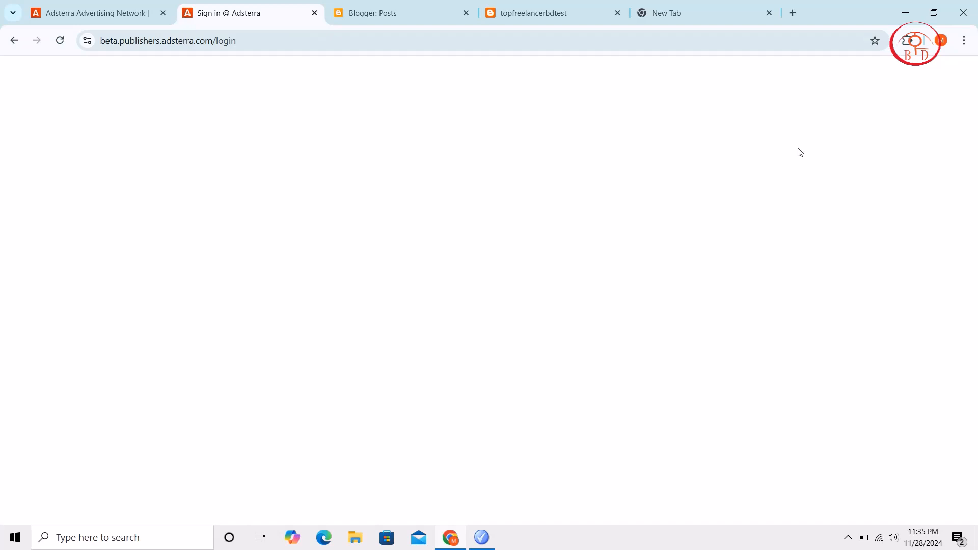
# Open the publisher sign-up form from the Adsterra home page
pyautogui.click(60, 7)
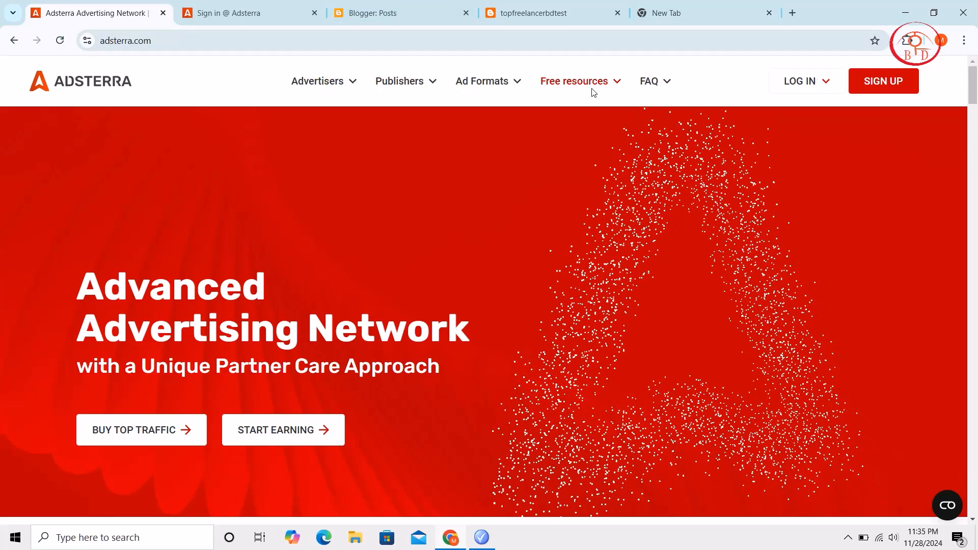
pyautogui.click(874, 80)
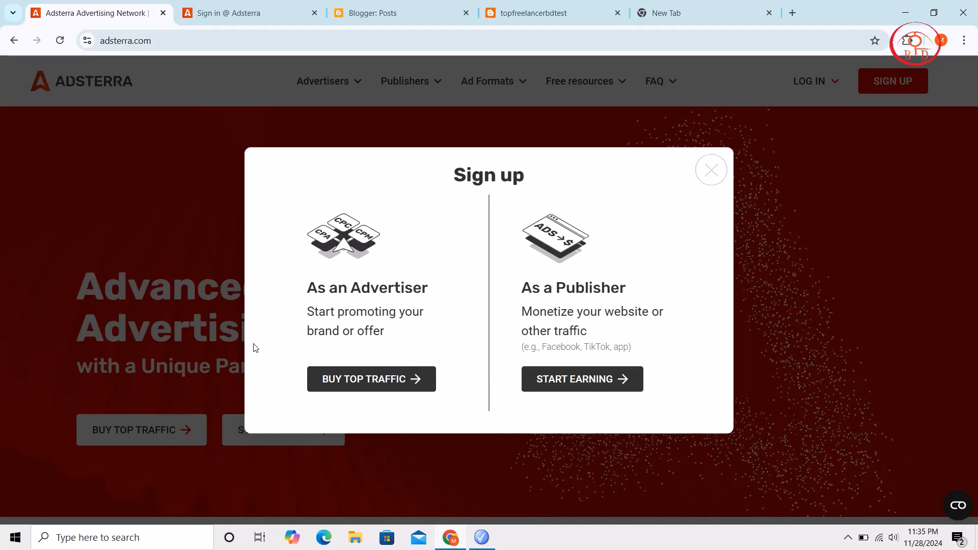
pyautogui.click(582, 384)
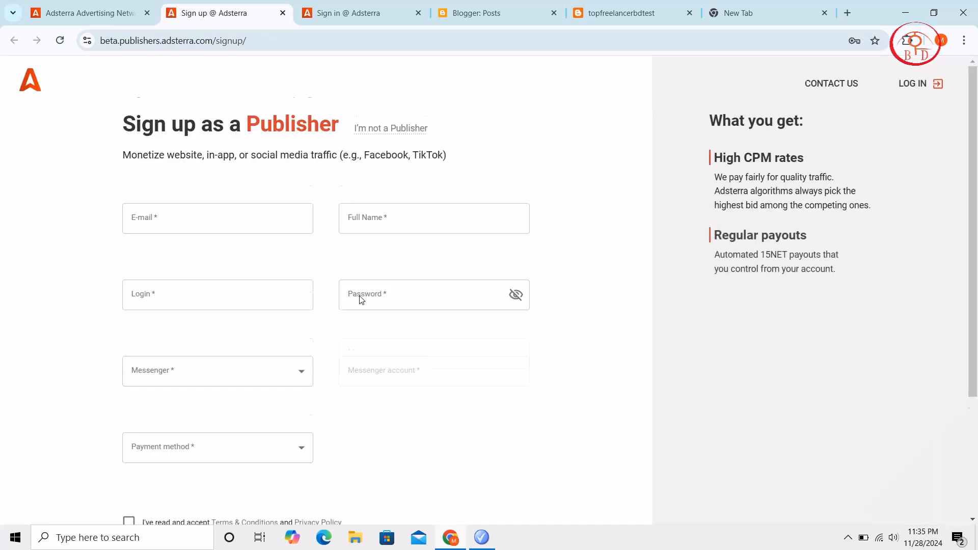
# Examine the required fields of the publisher sign-up form, from e-mail to payment method and terms acceptance
pyautogui.scroll(-2, 360, 300)
pyautogui.scroll(2, 360, 300)
pyautogui.scroll(-3, 331, 316)
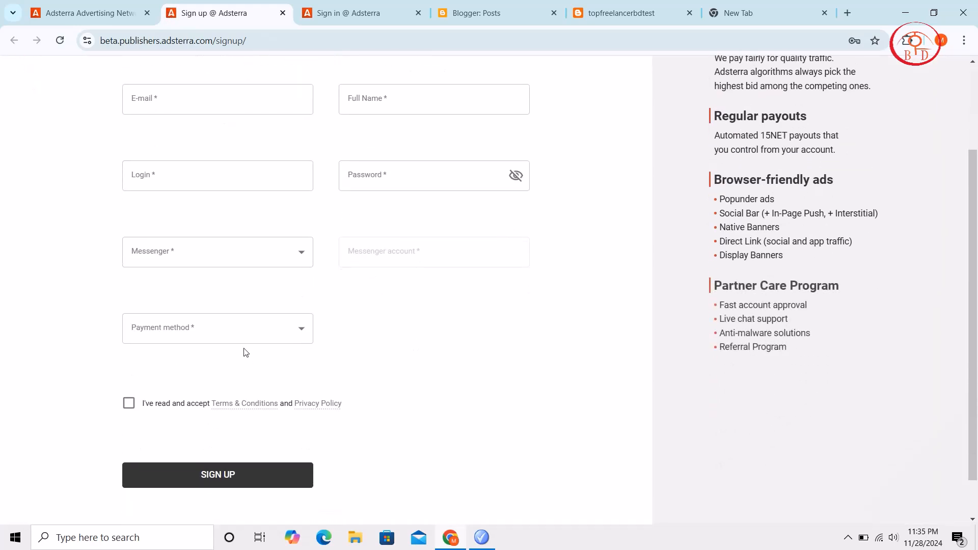
pyautogui.scroll(3, 257, 335)
pyautogui.scroll(-3, 257, 335)
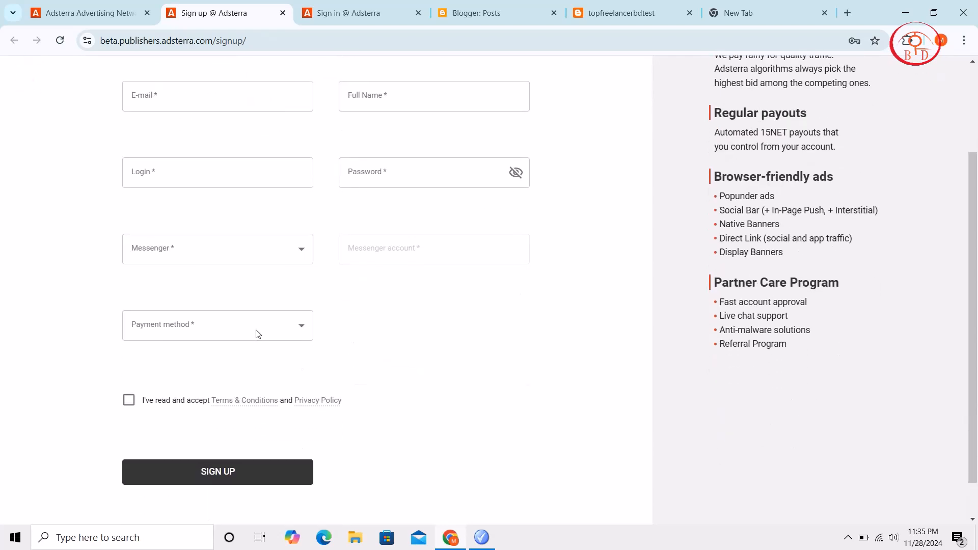
pyautogui.scroll(3, 269, 203)
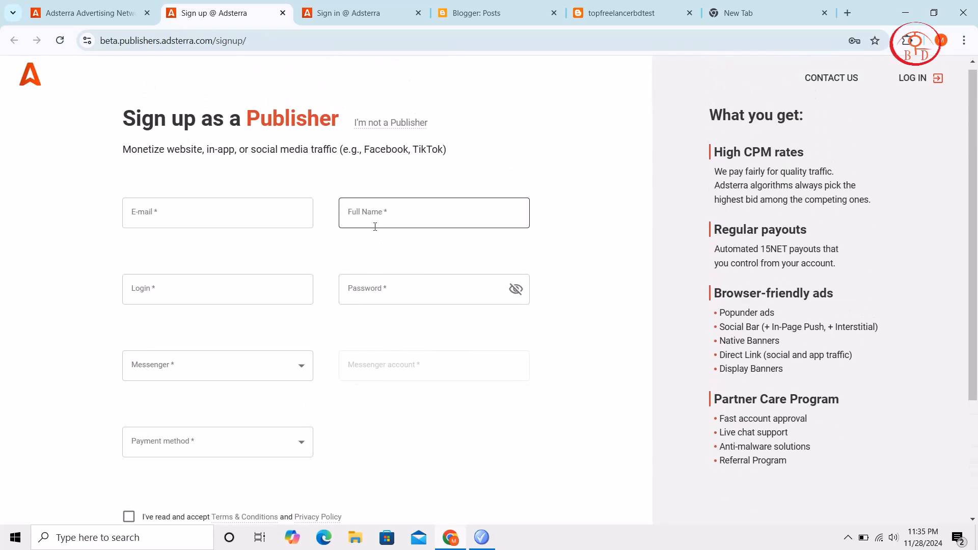
pyautogui.scroll(-2, 271, 229)
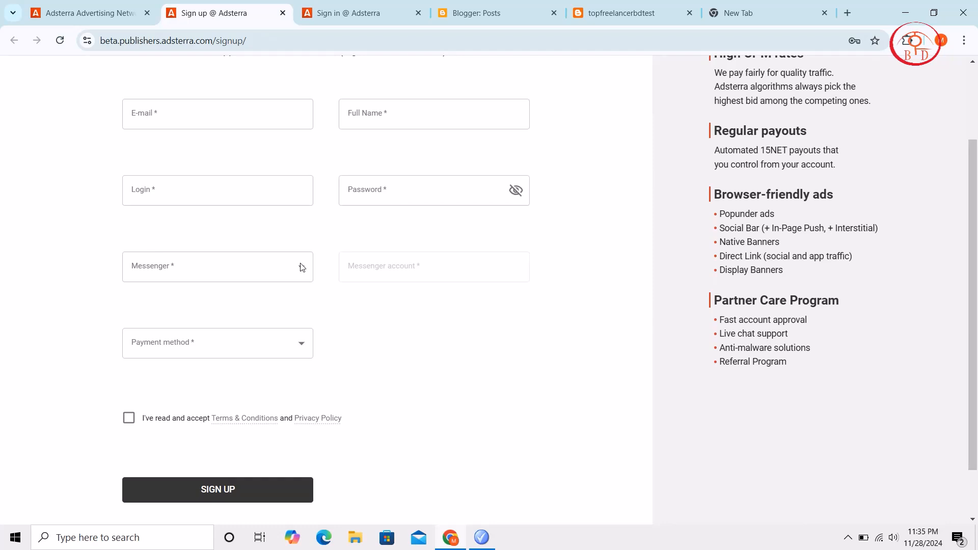
# Check the messenger and payment method options in the sign-up form without choosing any
pyautogui.click(254, 275)
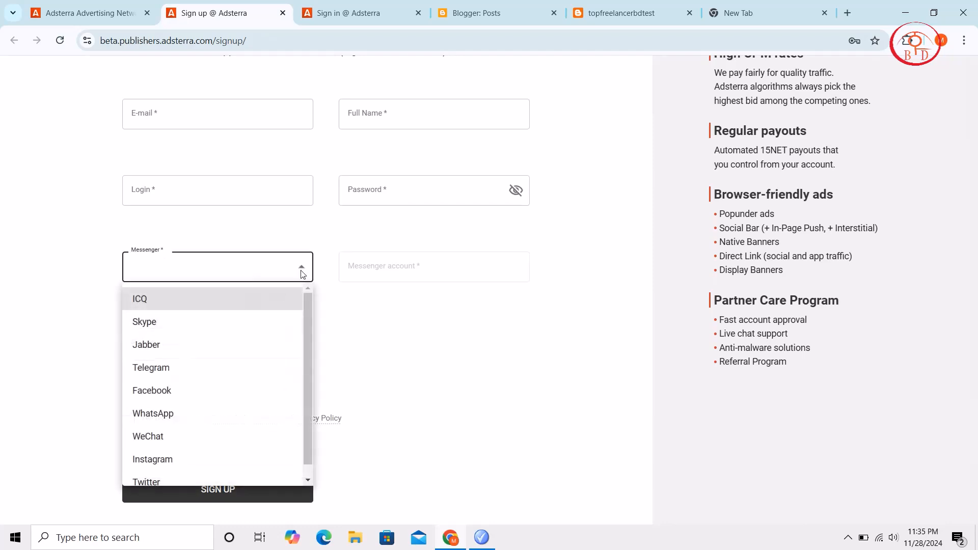
pyautogui.click(383, 285)
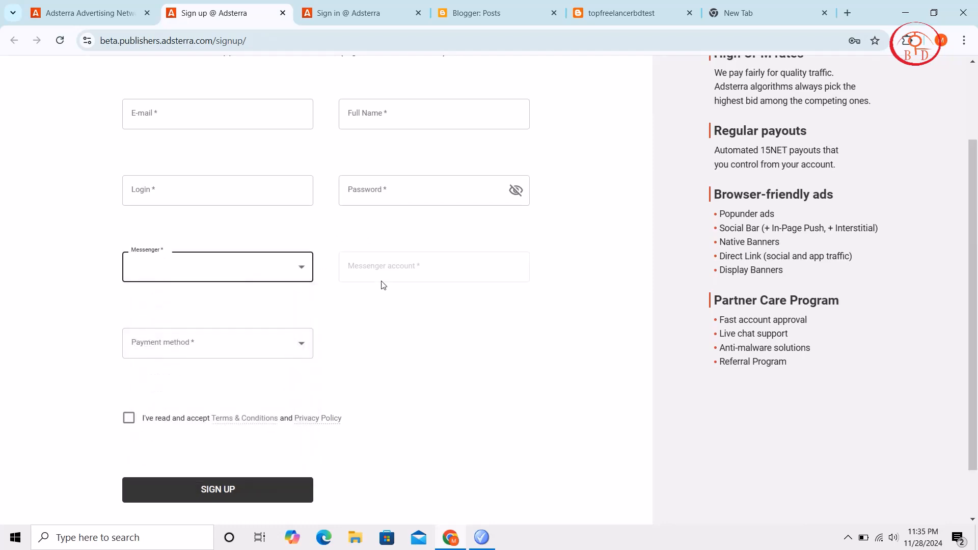
pyautogui.click(294, 337)
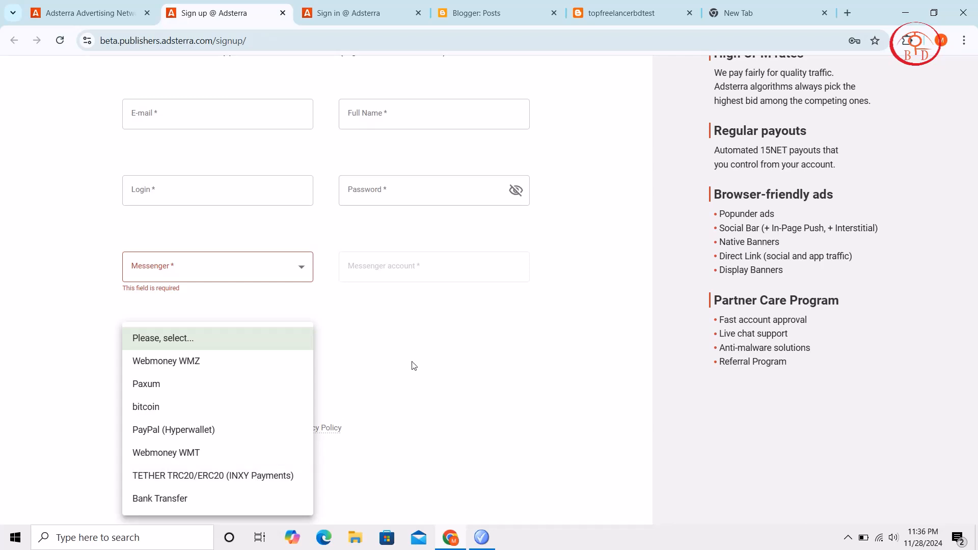
pyautogui.scroll(2, 413, 365)
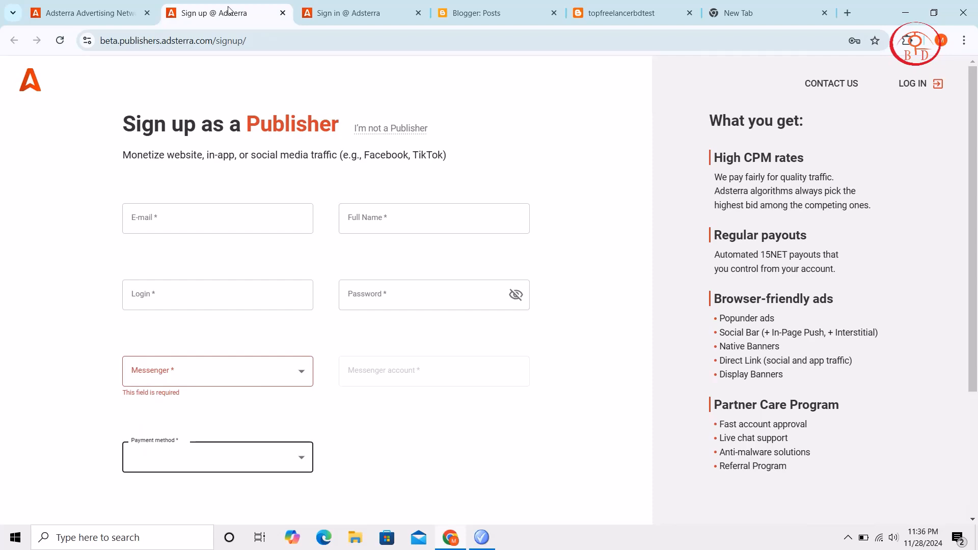
# Close the Adsterra sign-up form and look through the posts on the live blog's home page
pyautogui.click(282, 13)
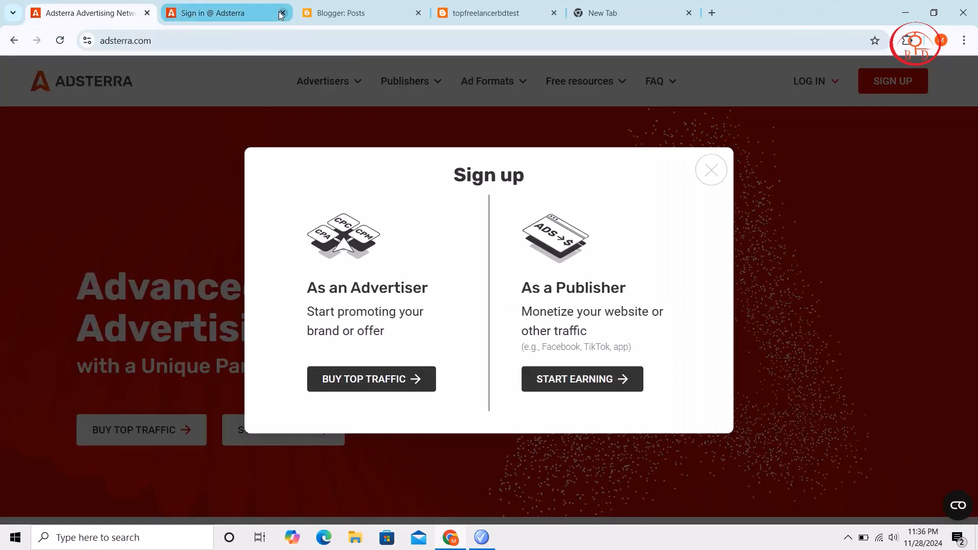
pyautogui.click(525, 13)
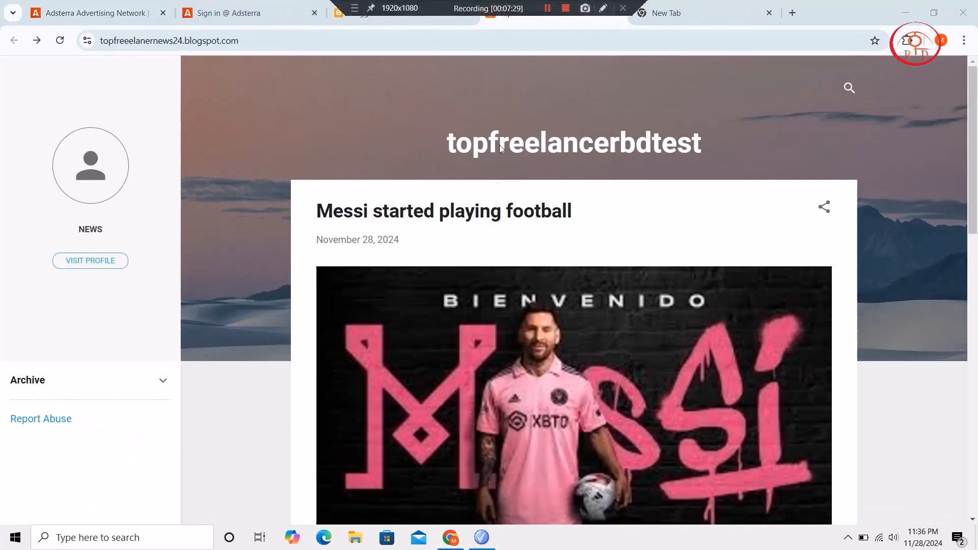
pyautogui.scroll(-20, 448, 290)
pyautogui.scroll(20, 448, 290)
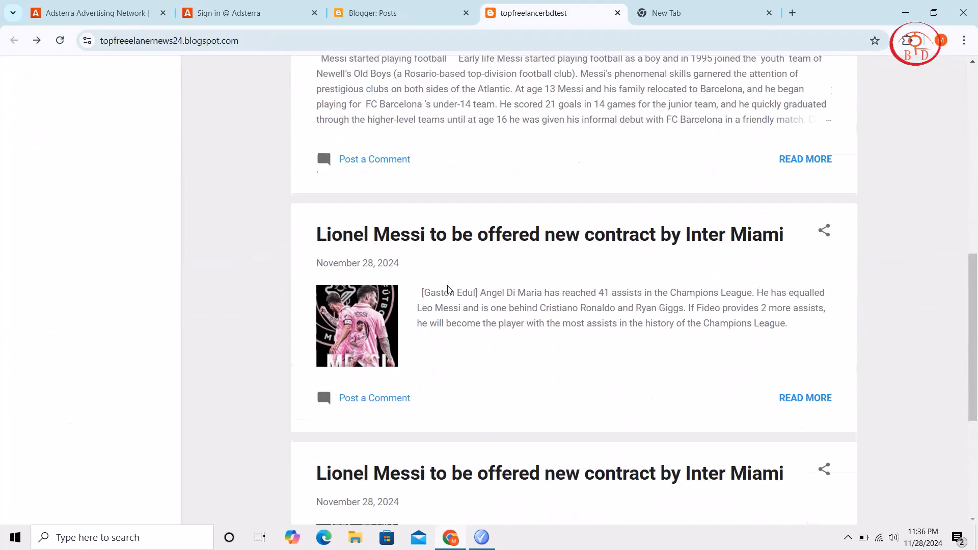